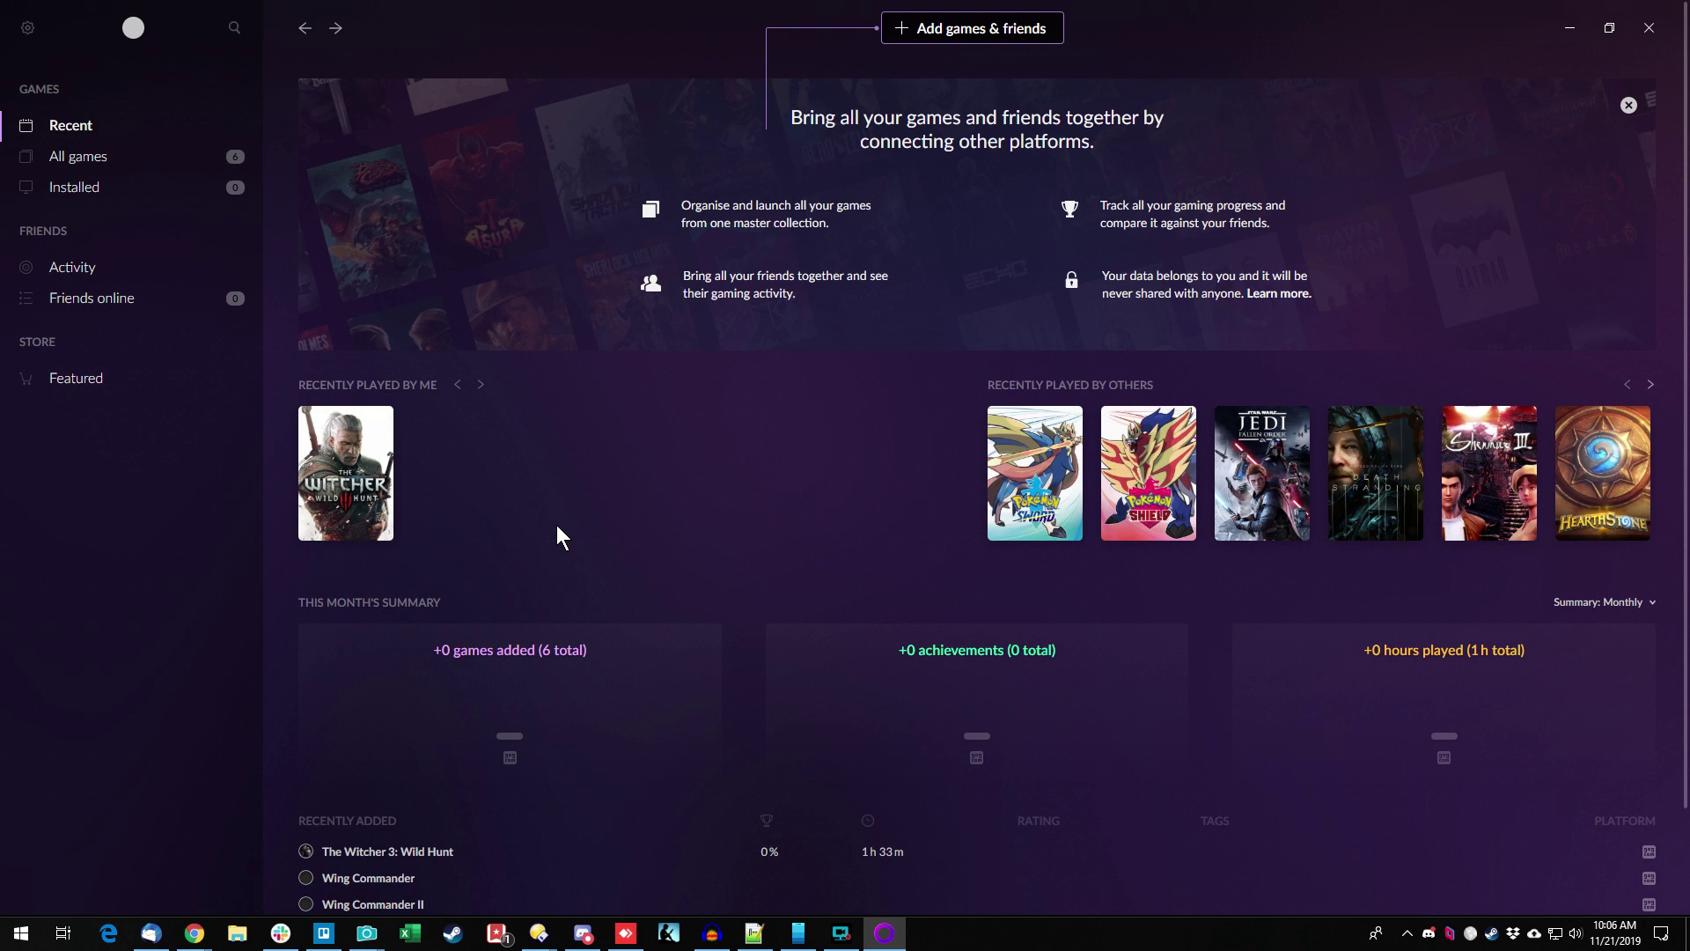
# Browse the full game library and examine the Wing Commander and Wing Commander II game pages.
pyautogui.click(88, 164)
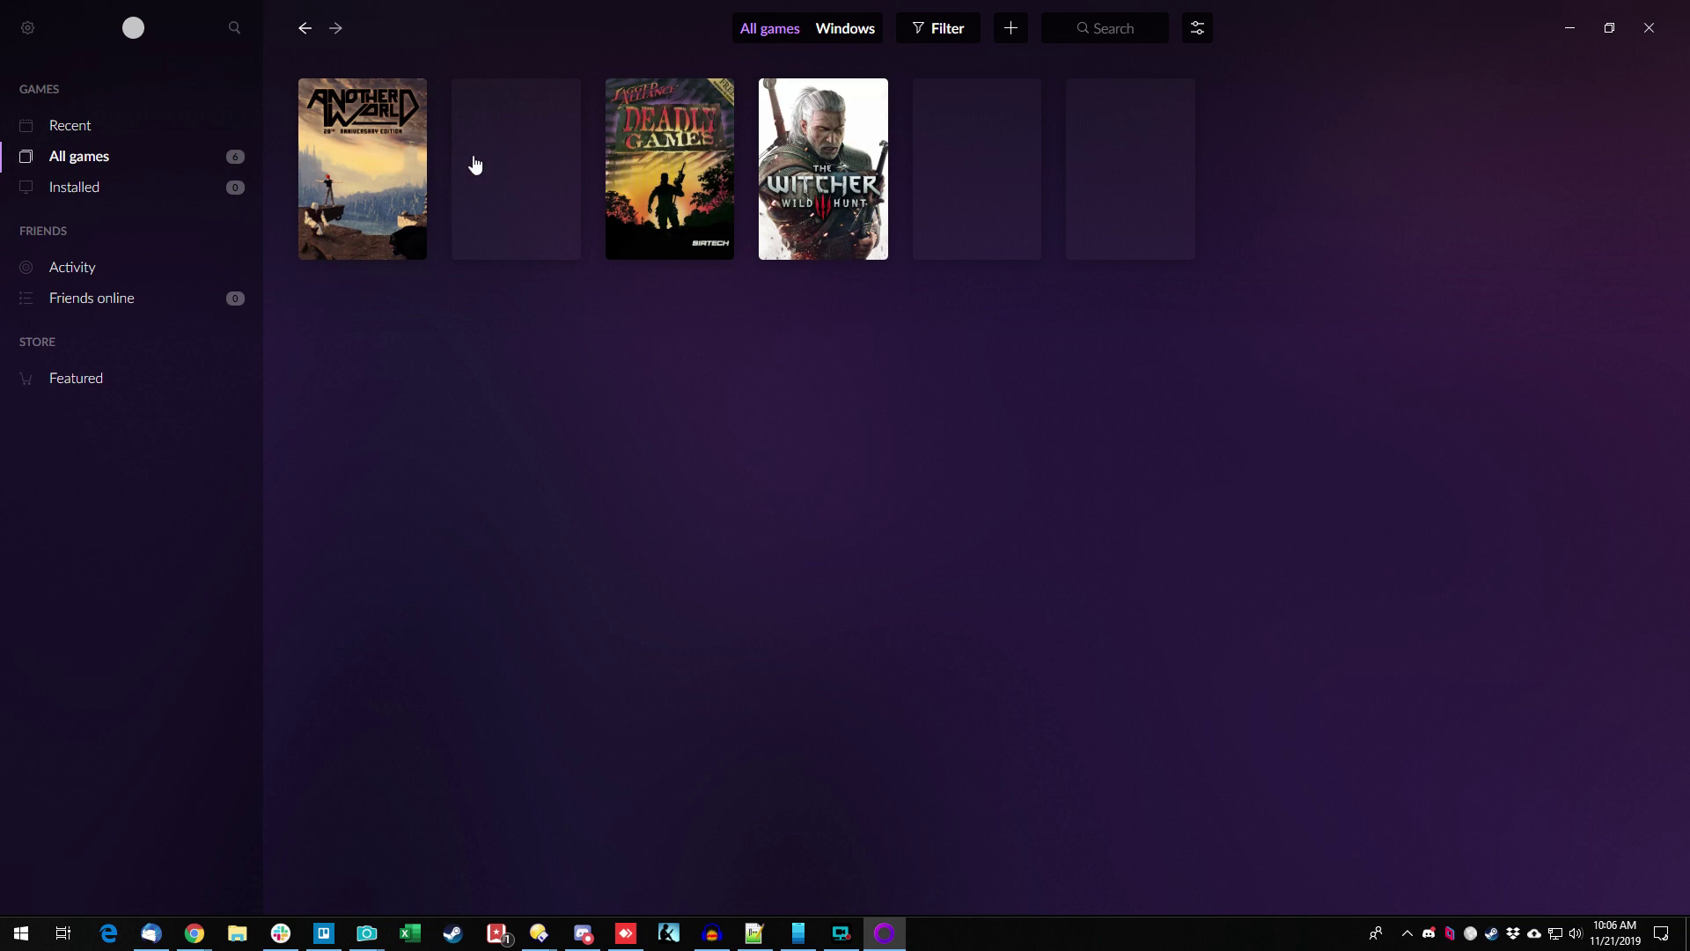
pyautogui.click(564, 145)
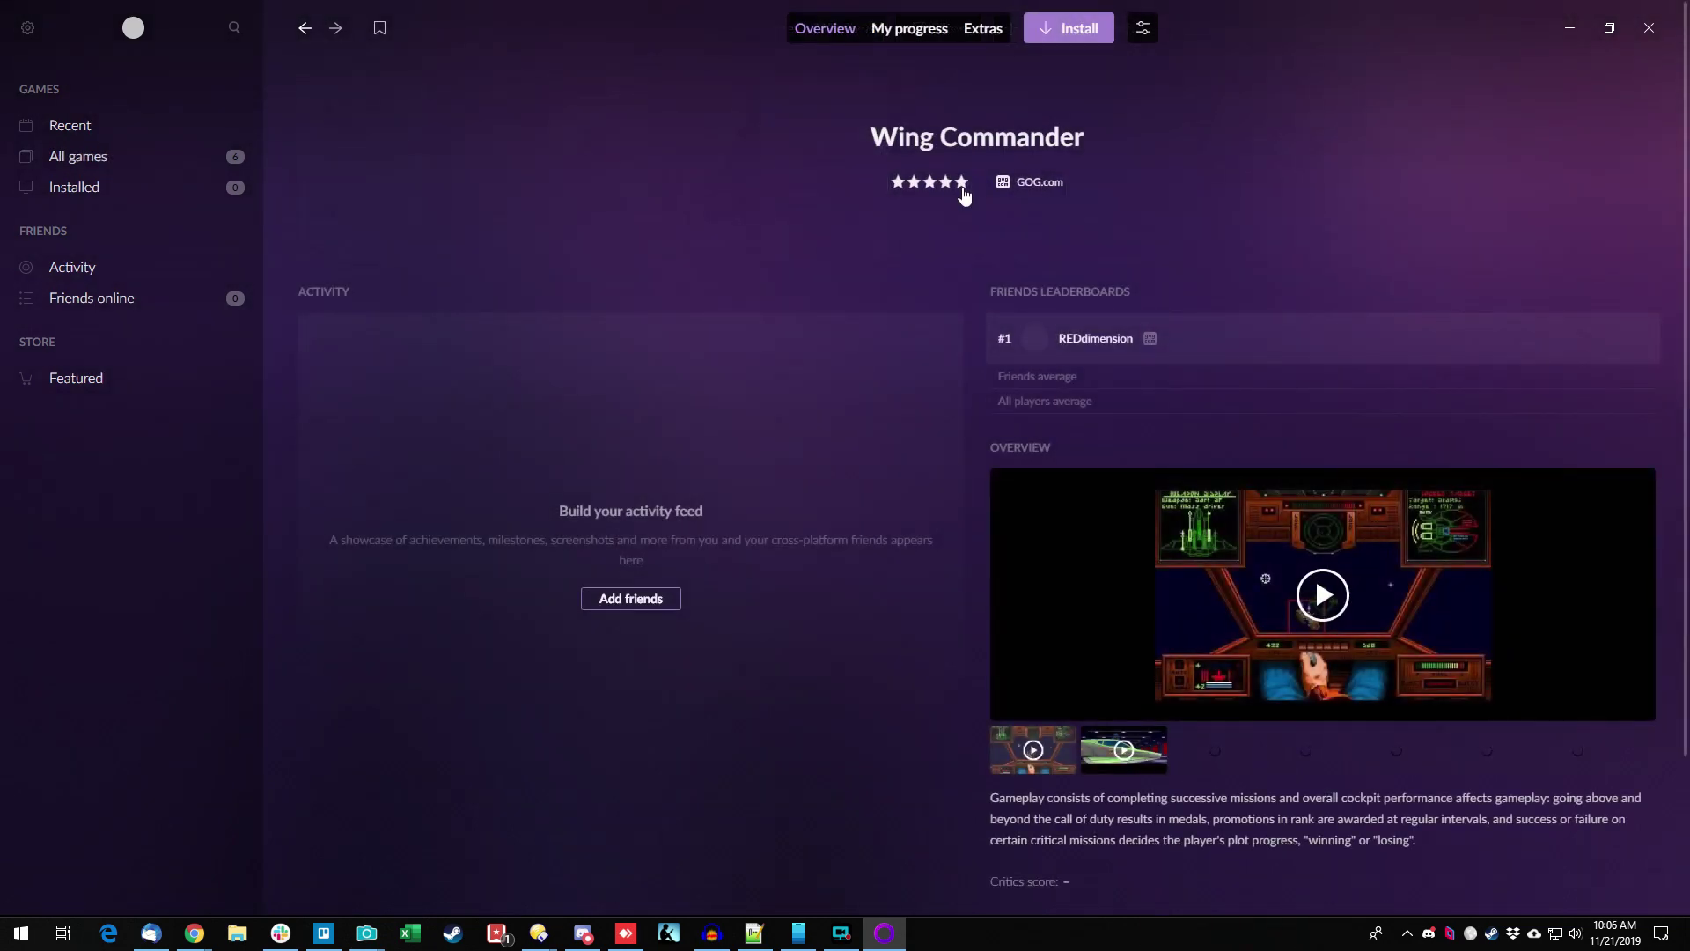
pyautogui.click(96, 156)
pyautogui.click(1160, 179)
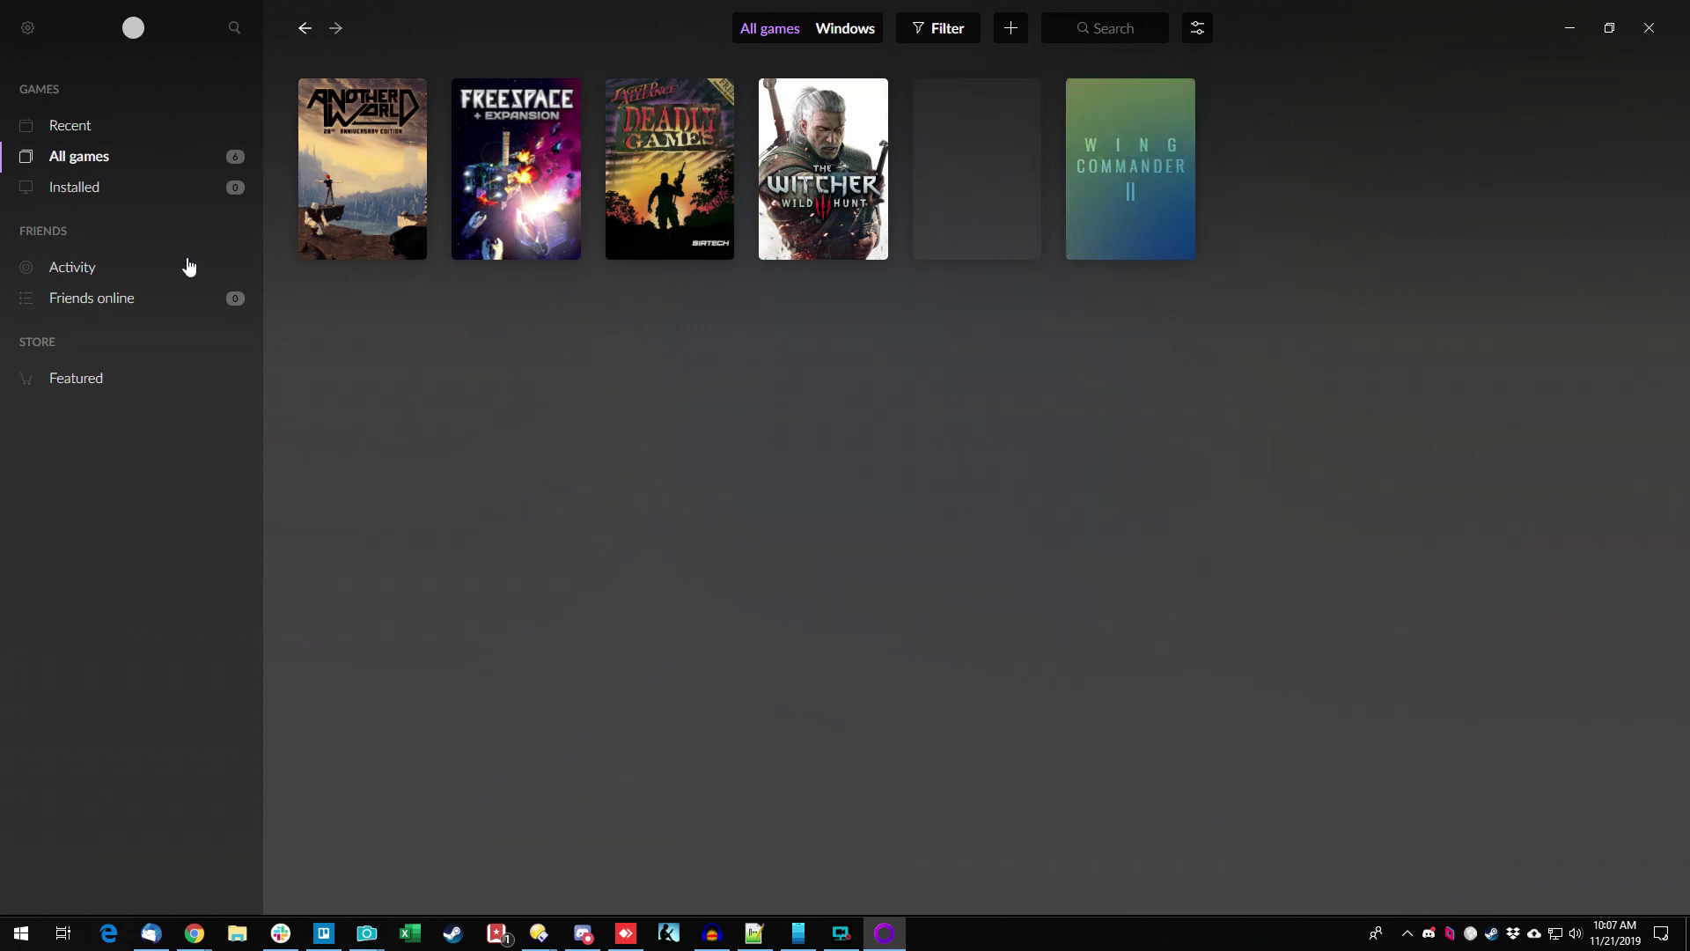
pyautogui.click(769, 26)
# Connect the Xbox Live account through the platform integrations and grant GOG Galaxy access to its profile information.
pyautogui.click(70, 125)
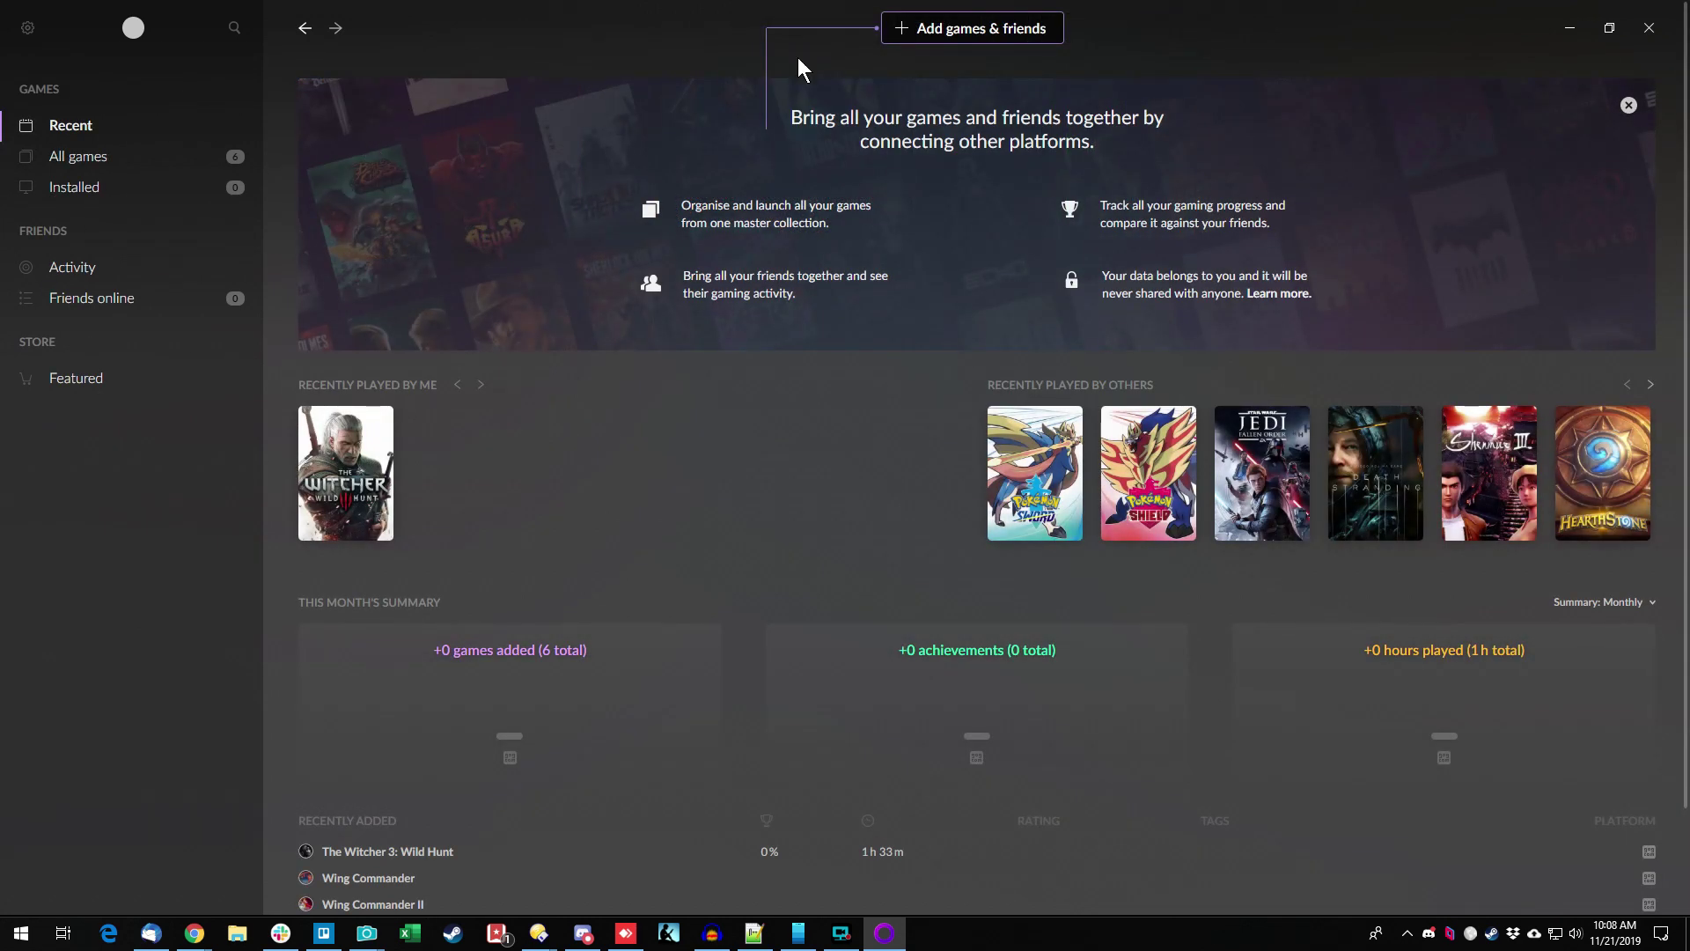
pyautogui.click(985, 34)
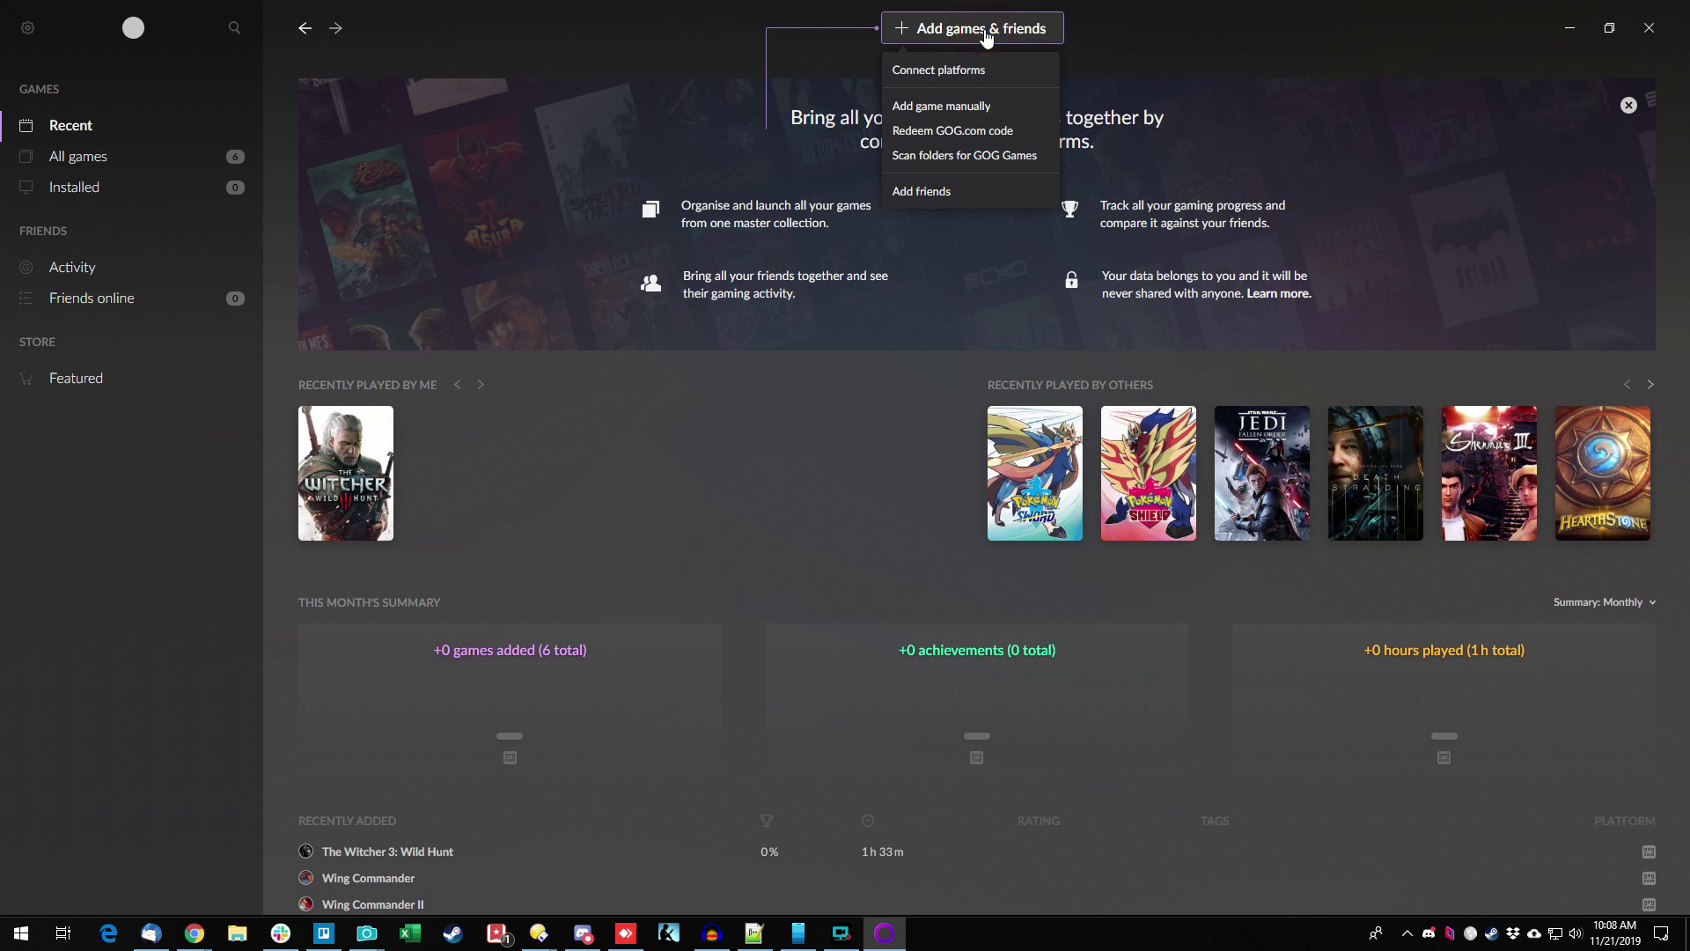
pyautogui.click(958, 70)
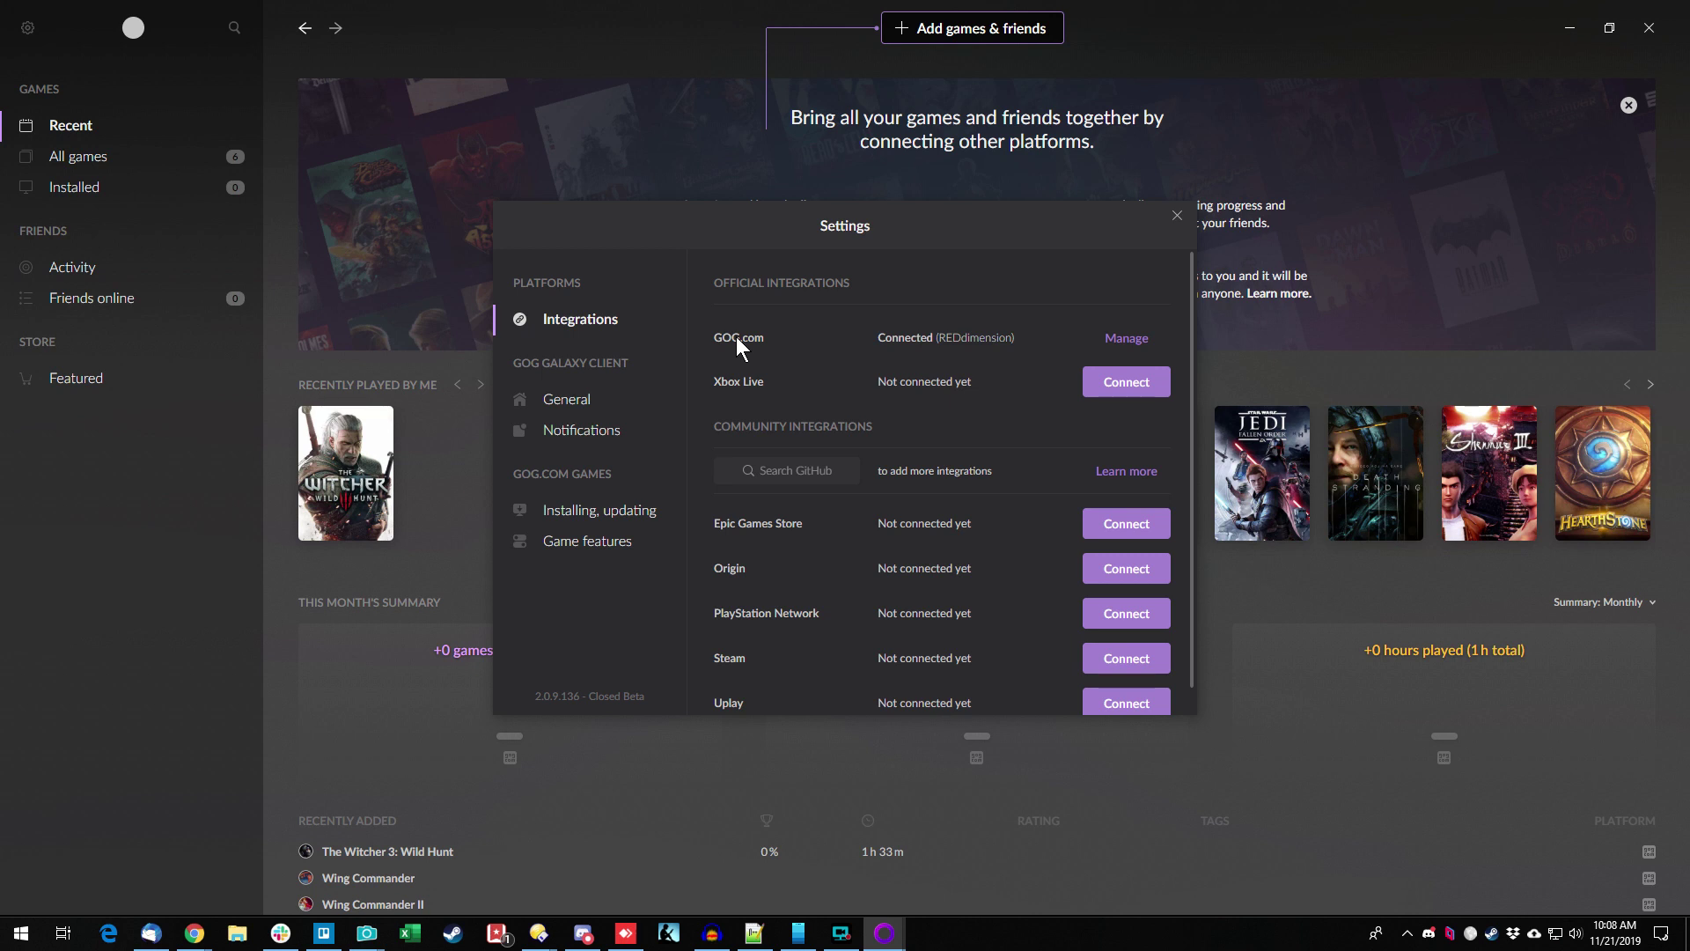
pyautogui.scroll(-1, 902, 402)
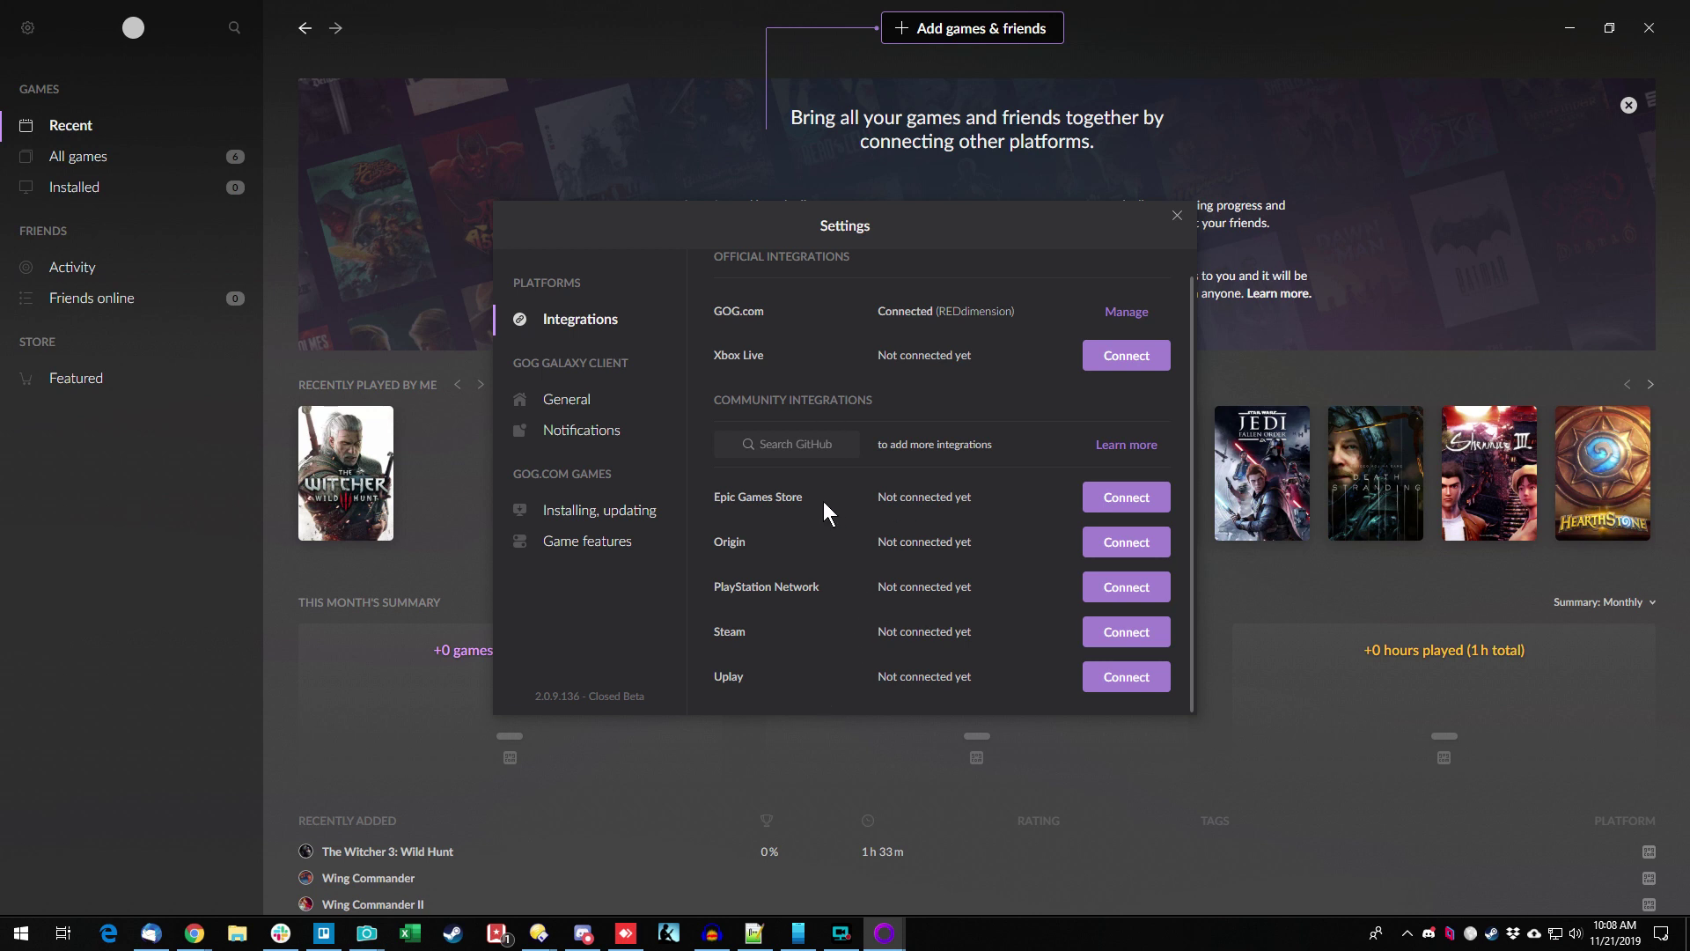
pyautogui.click(1113, 363)
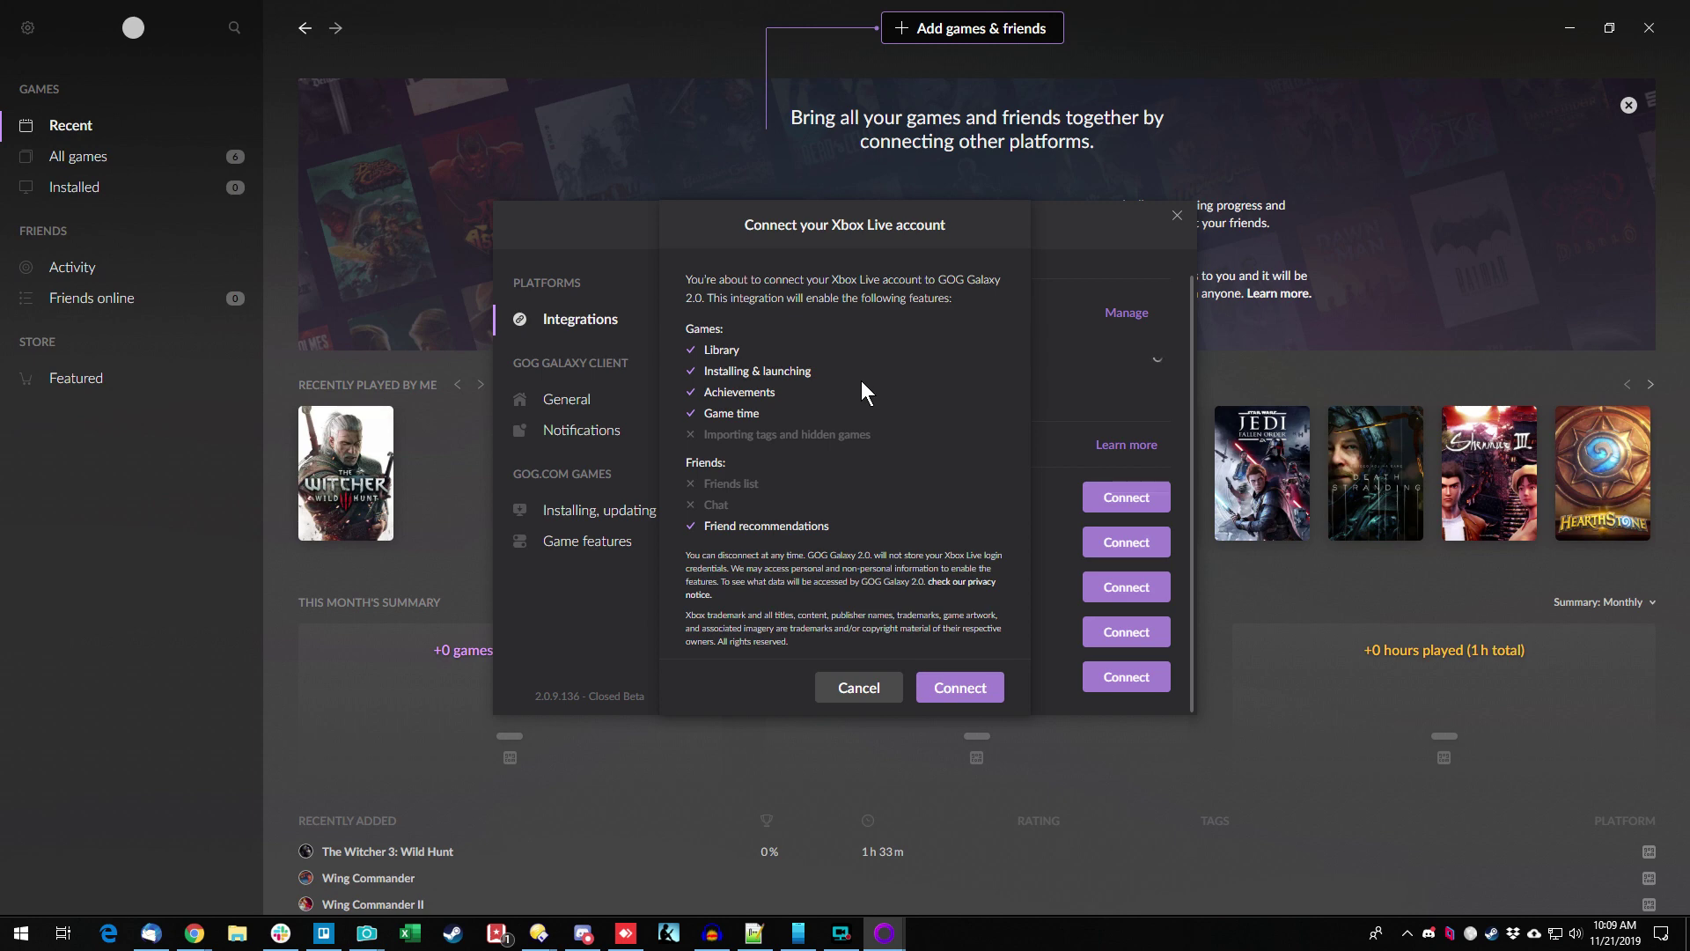
pyautogui.click(959, 687)
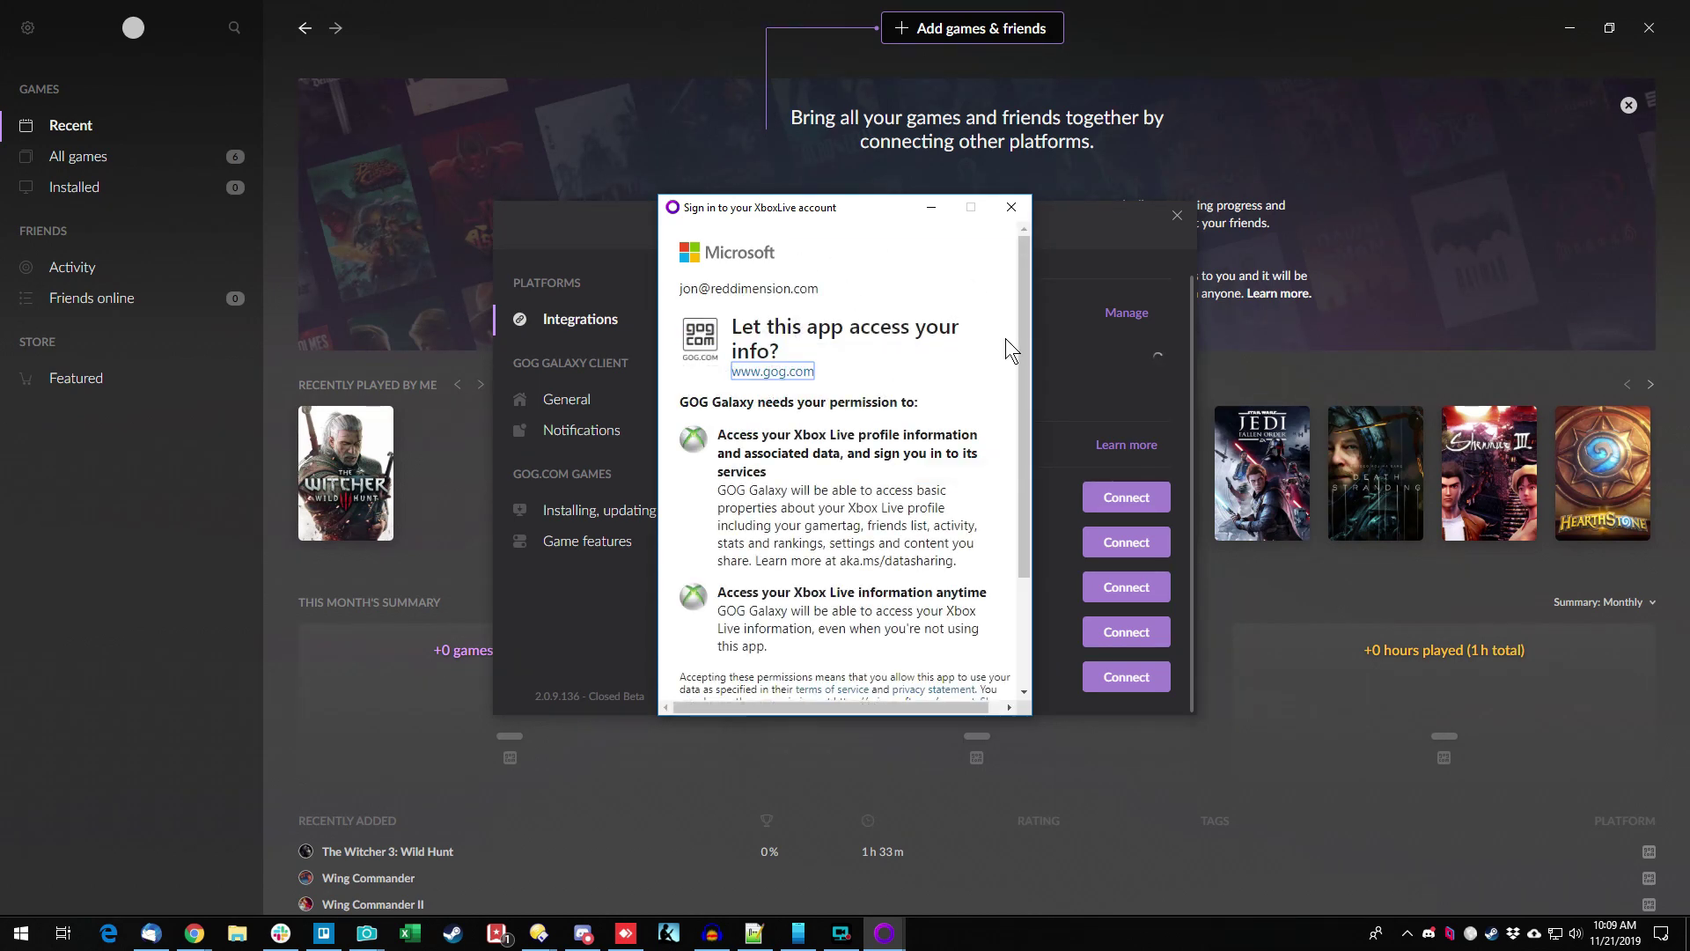
pyautogui.moveTo(1021, 324); pyautogui.dragTo(1006, 424)
pyautogui.scroll(-5, 1012, 485)
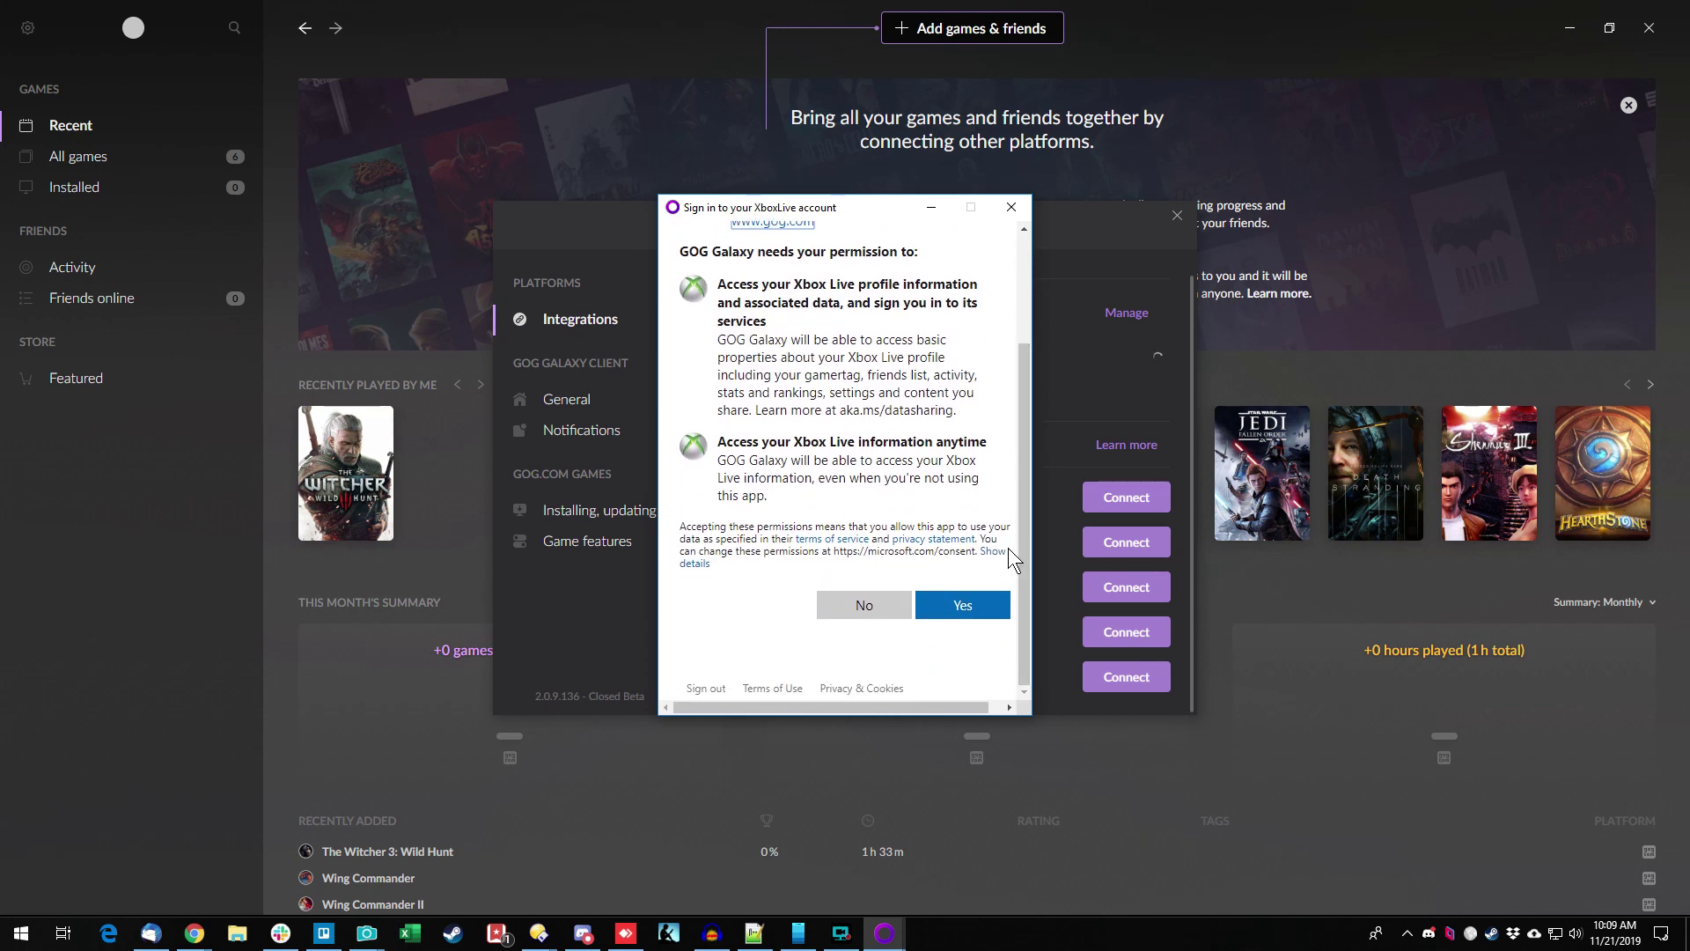
pyautogui.click(951, 608)
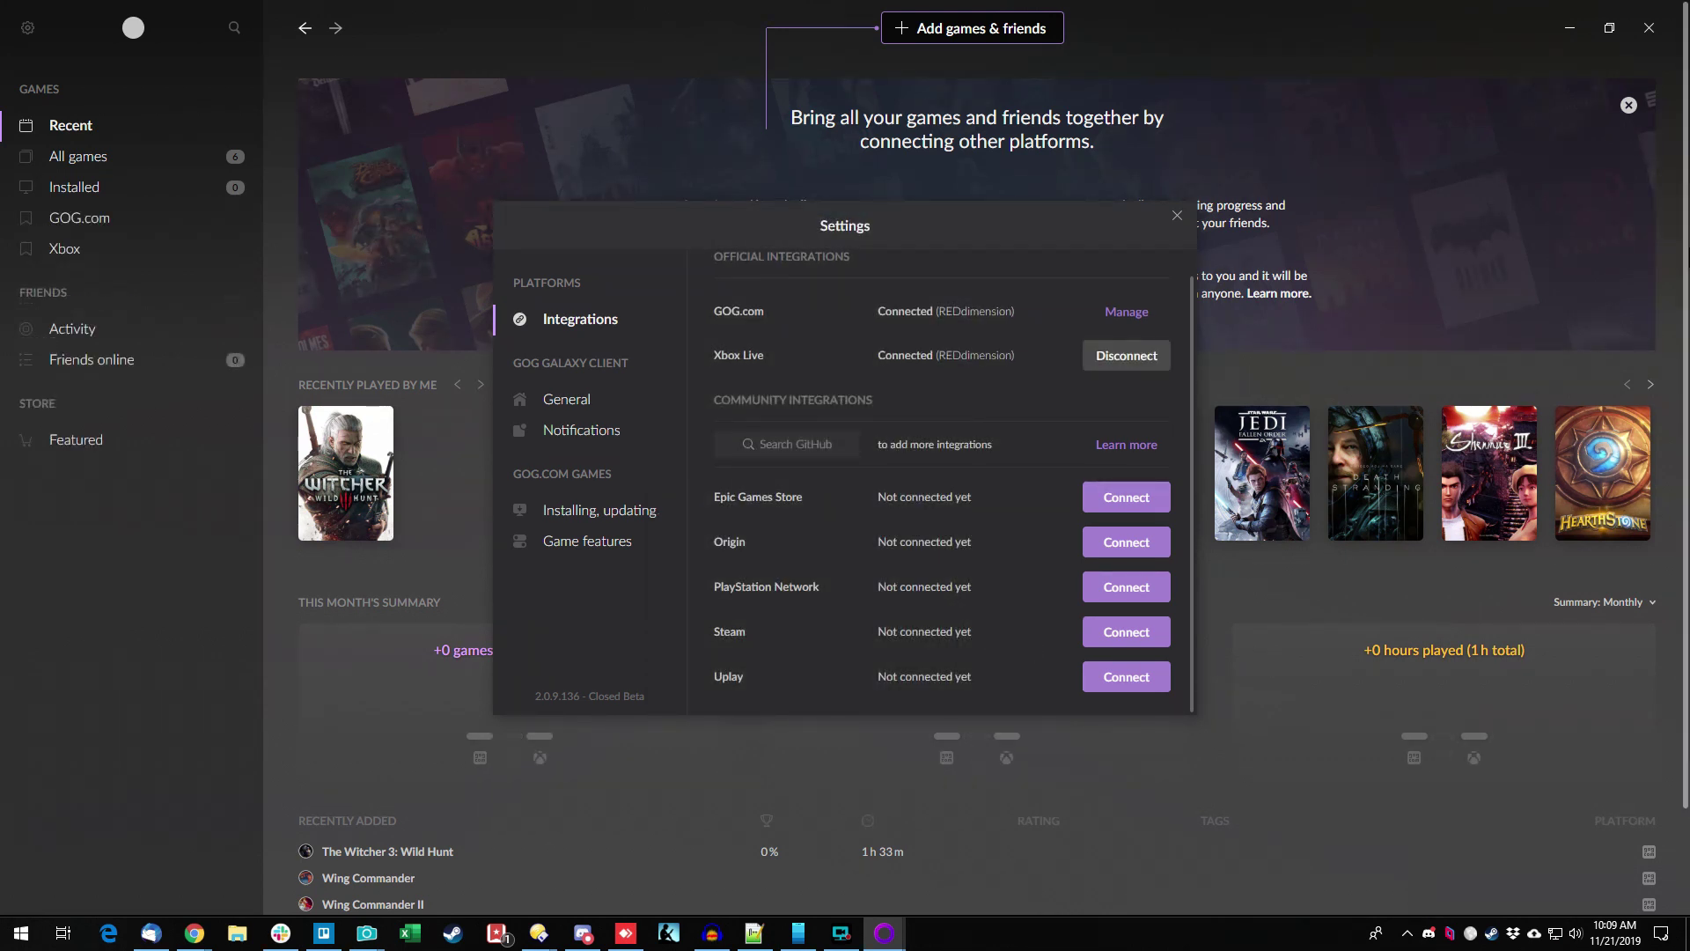
pyautogui.click(1174, 217)
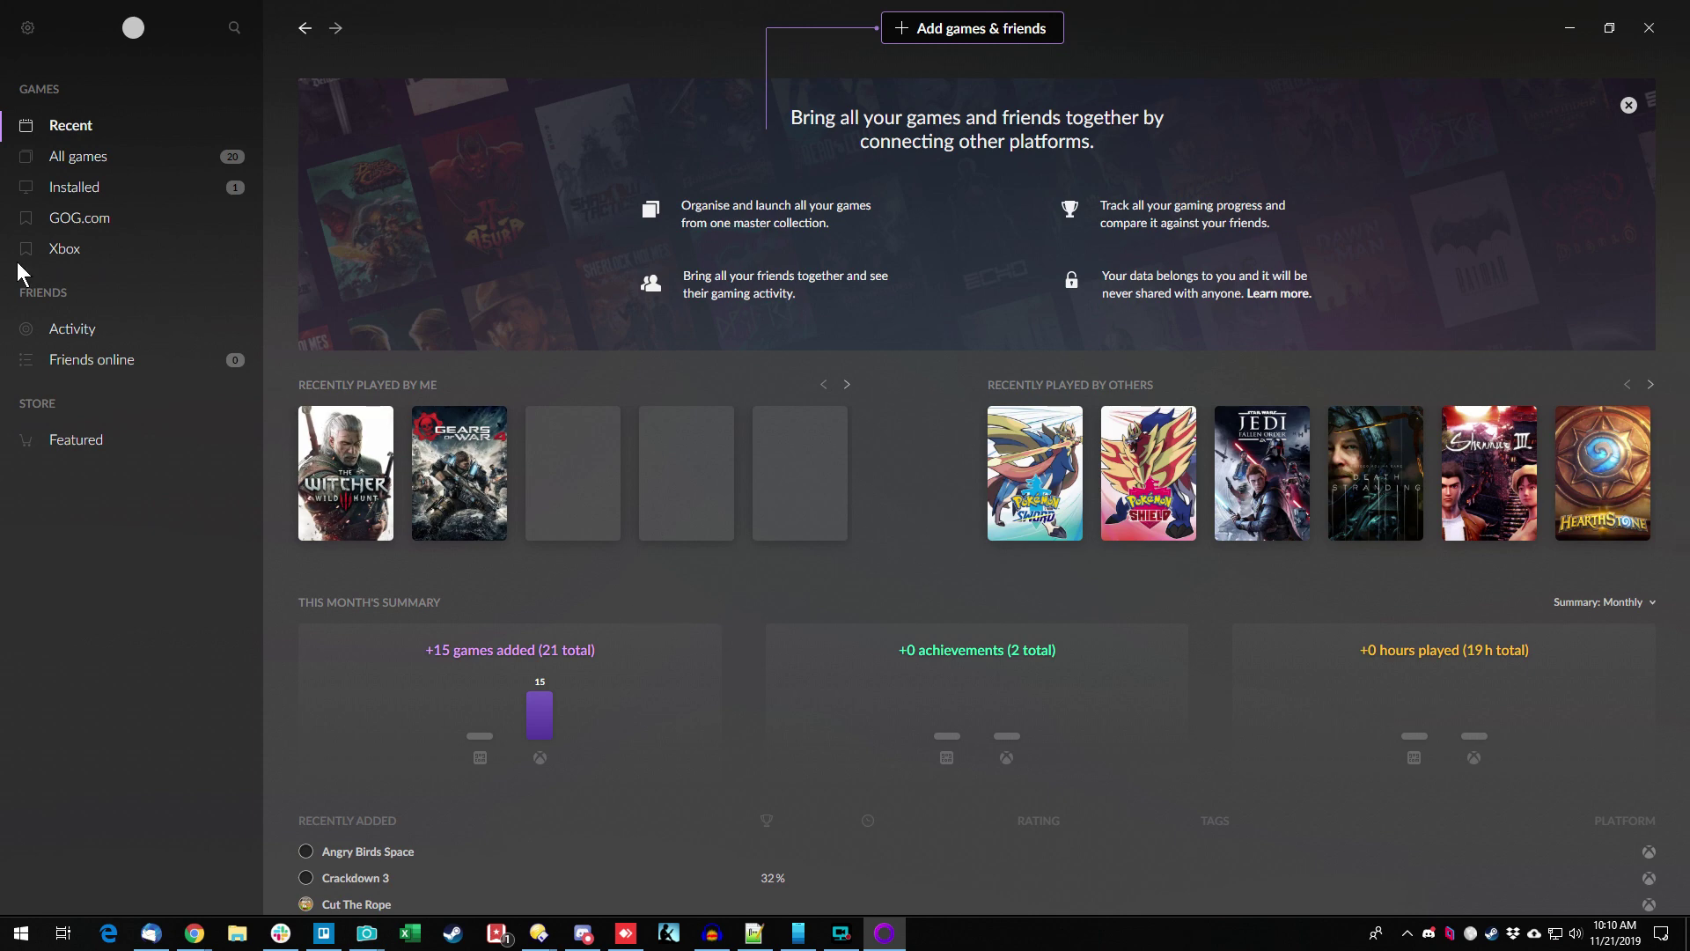
# Examine the bookmarked Xbox collection and the activity, leaderboards and overview of Gears of War 4.
pyautogui.click(62, 251)
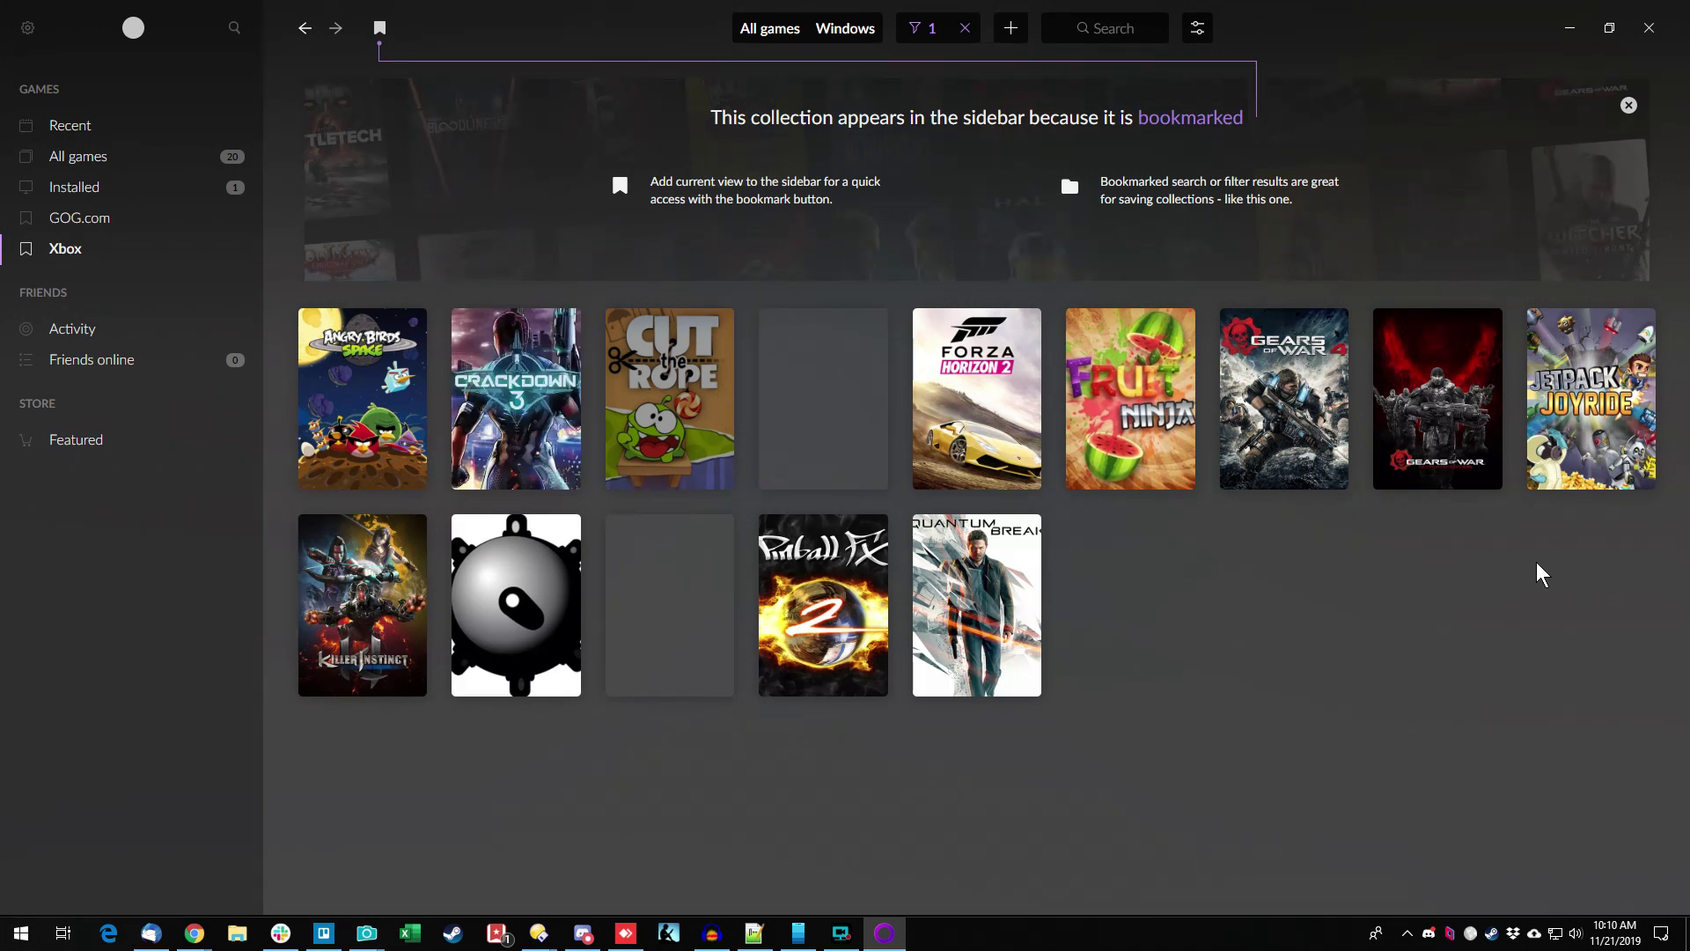
pyautogui.click(1334, 359)
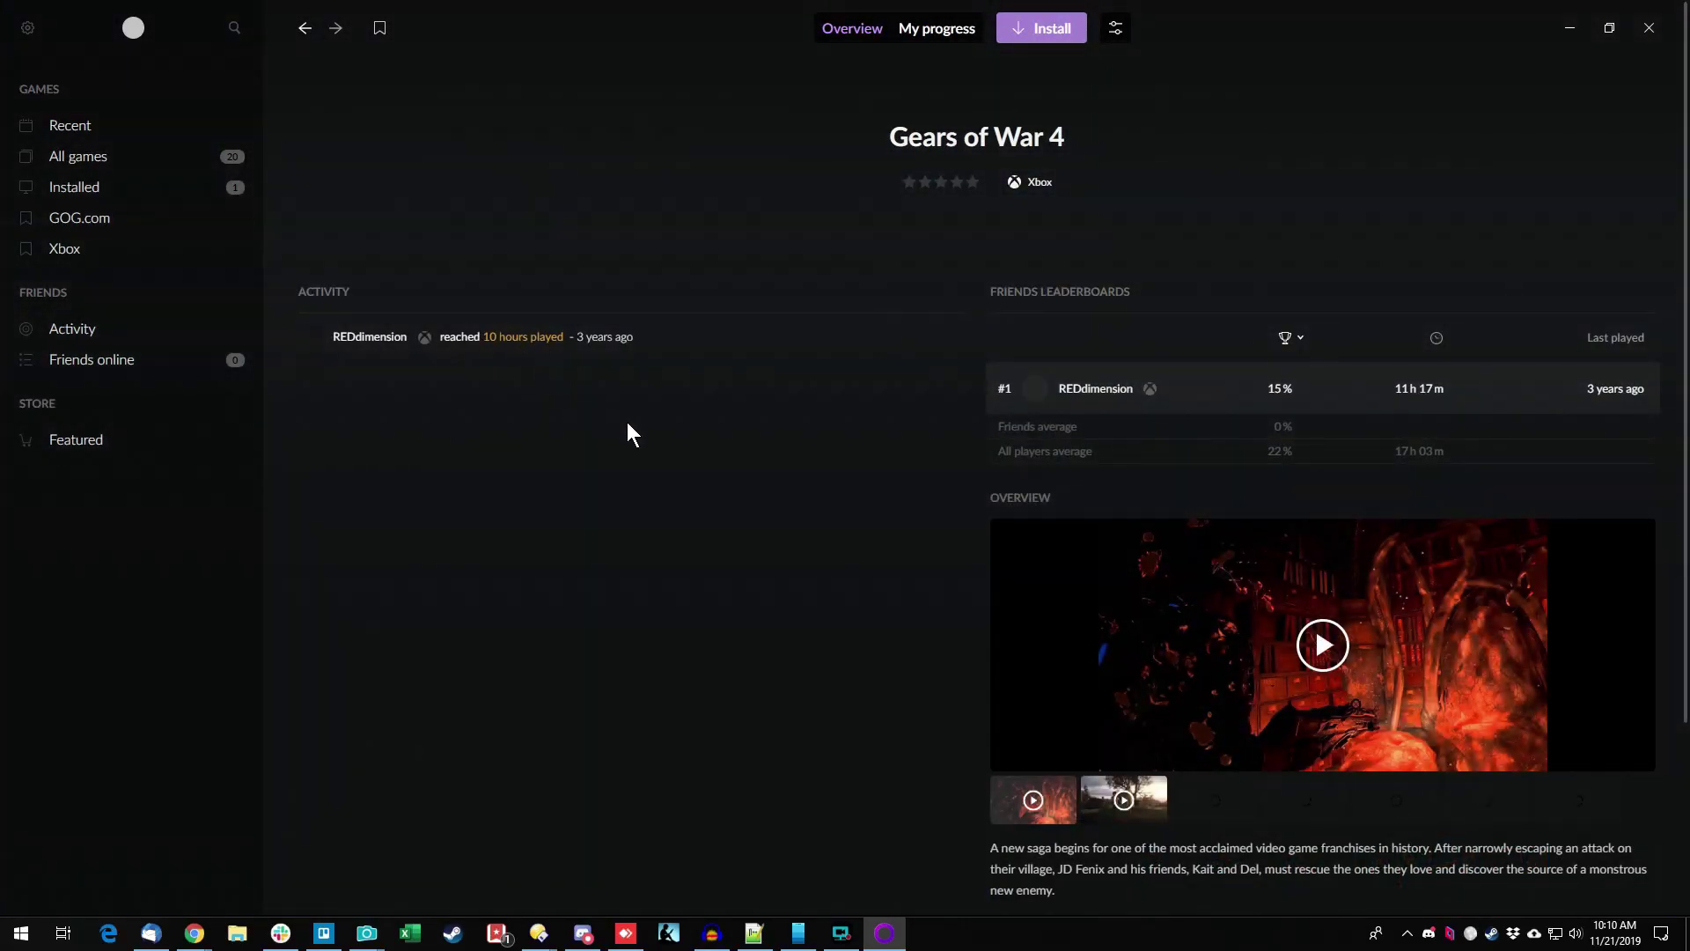
pyautogui.scroll(-3, 630, 431)
pyautogui.scroll(3, 831, 500)
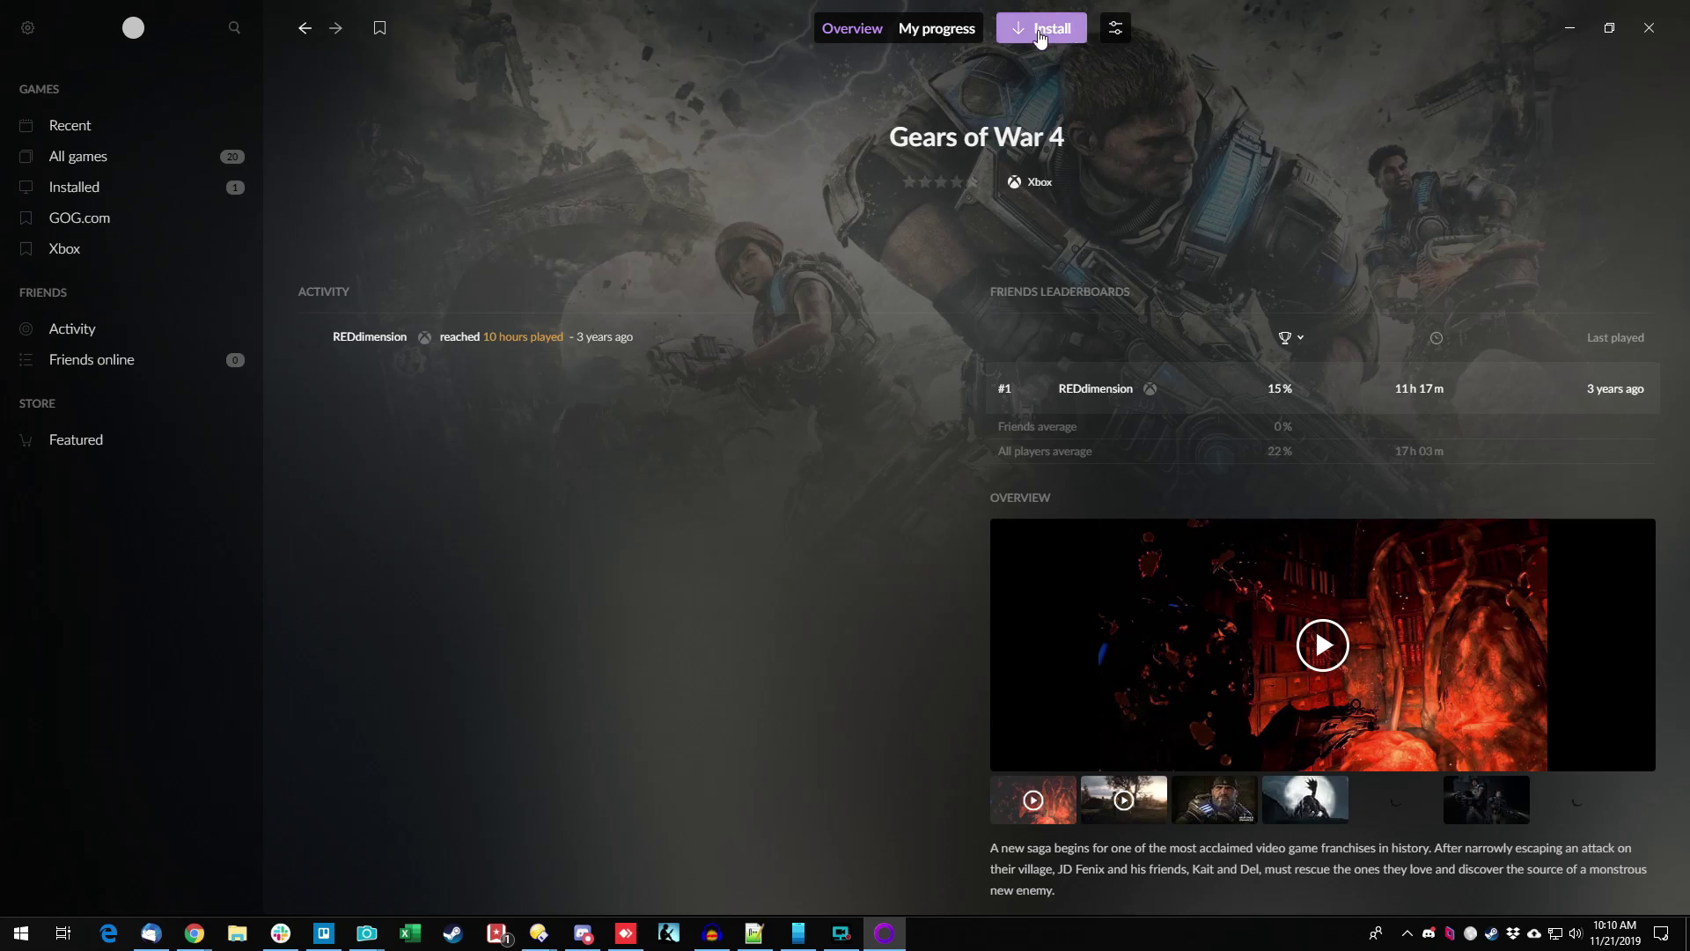
# Connect the Epic Games Store account through the platform integrations and close the settings.
pyautogui.click(70, 130)
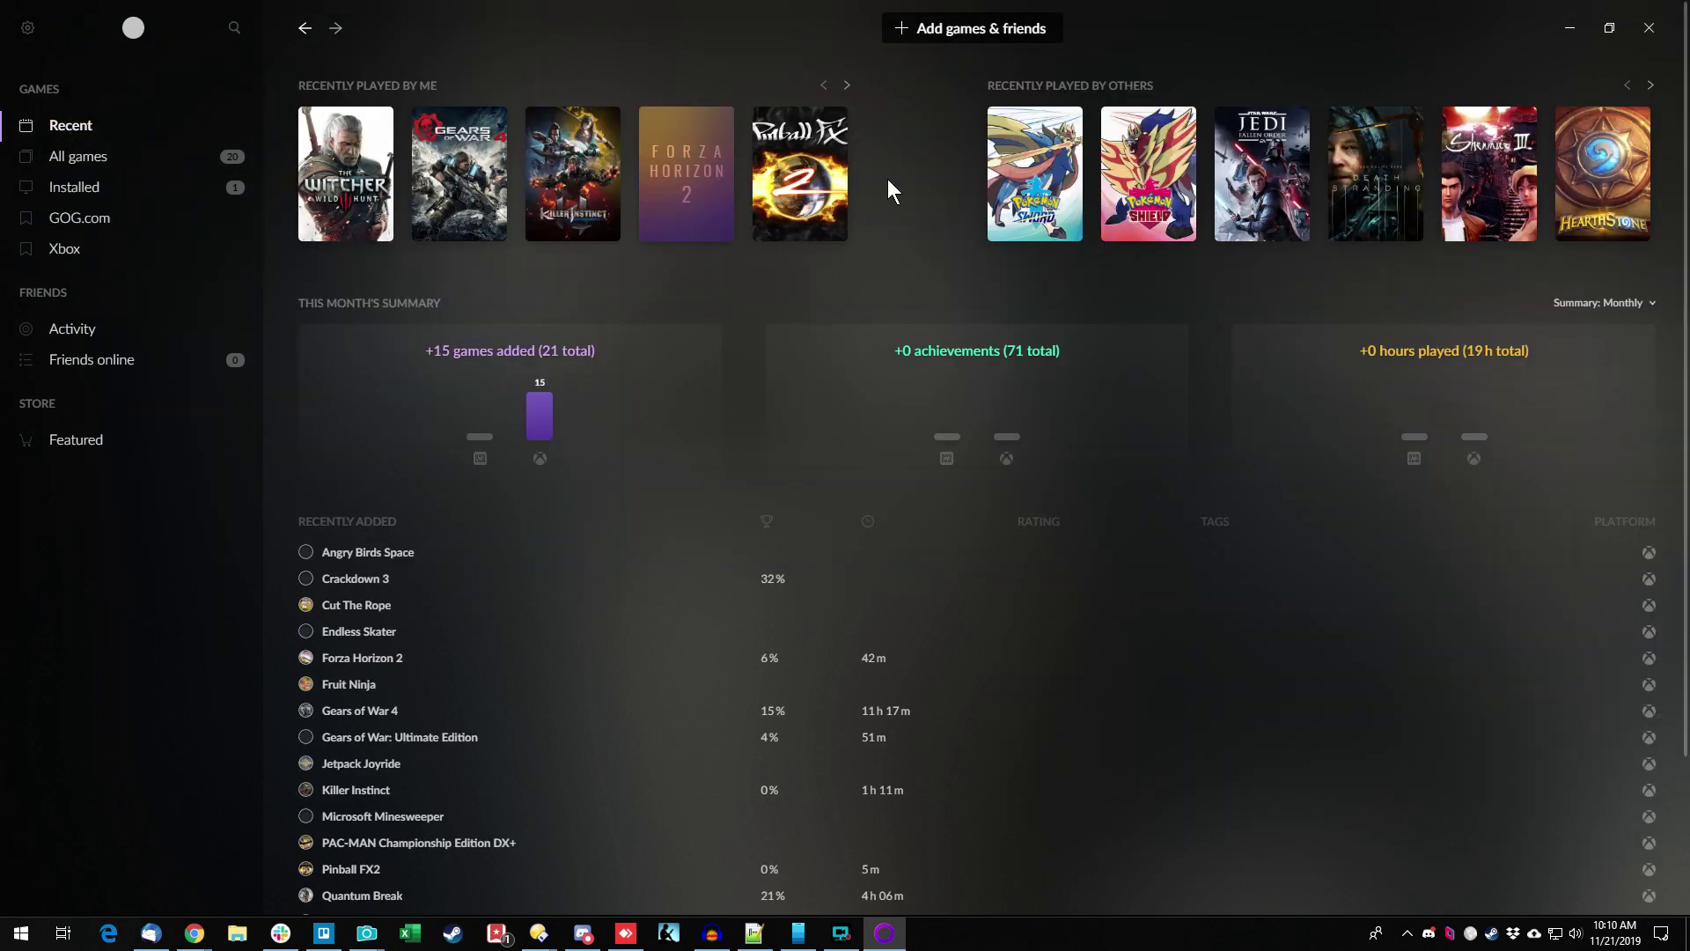
pyautogui.click(966, 35)
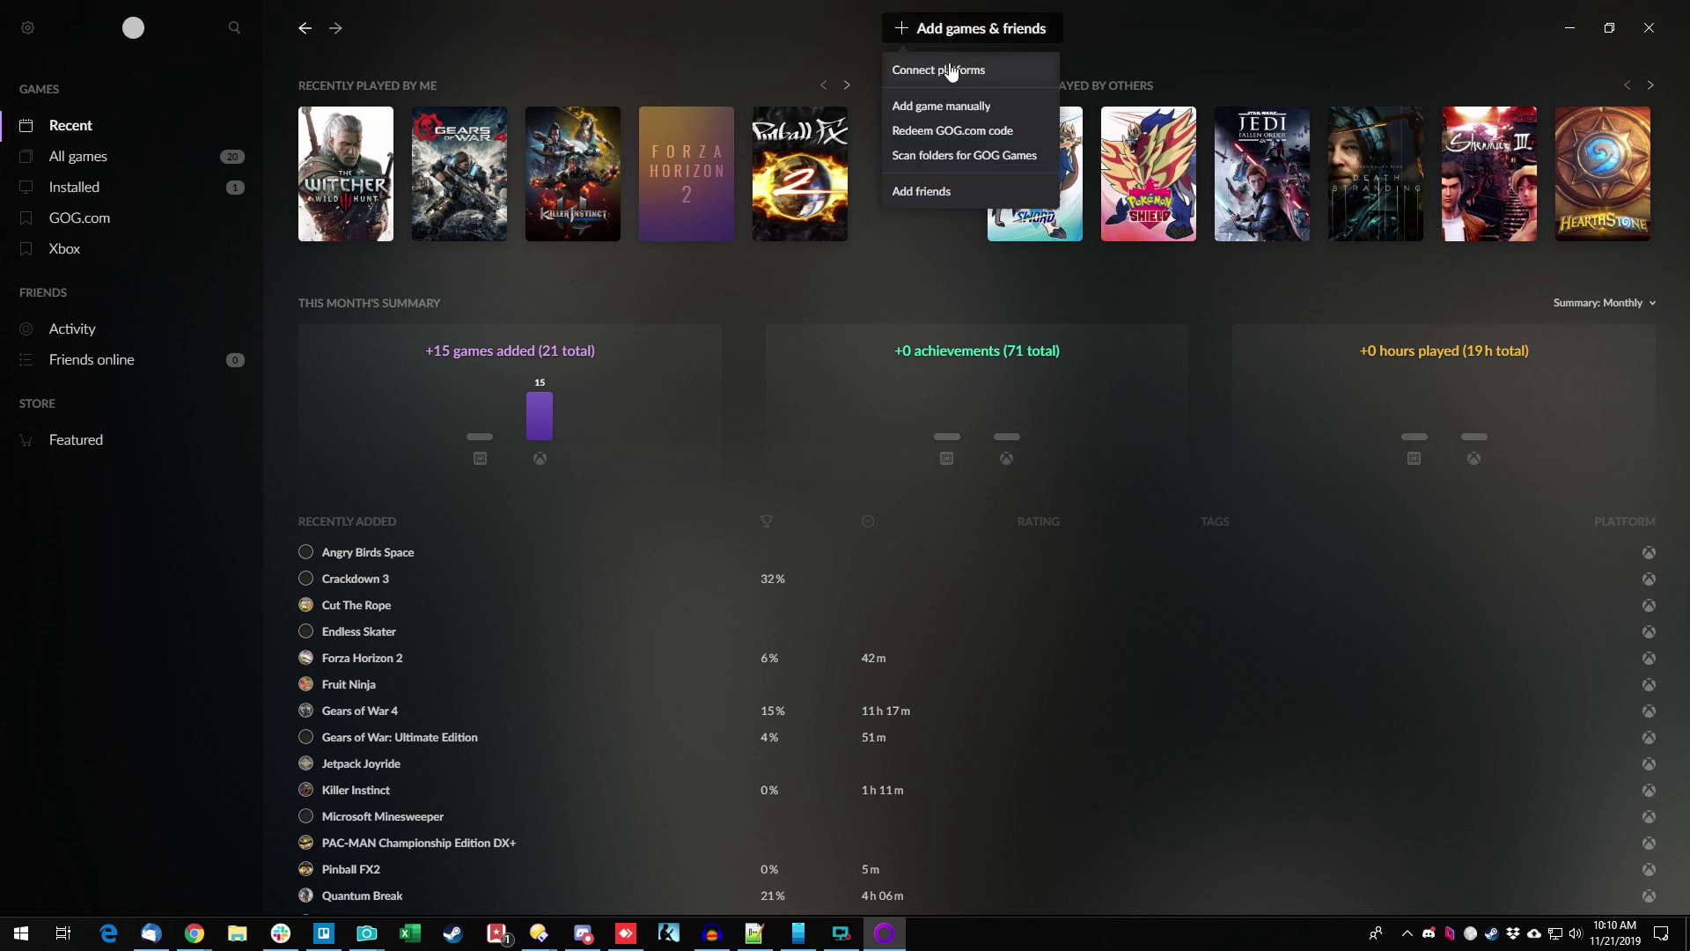
pyautogui.click(947, 66)
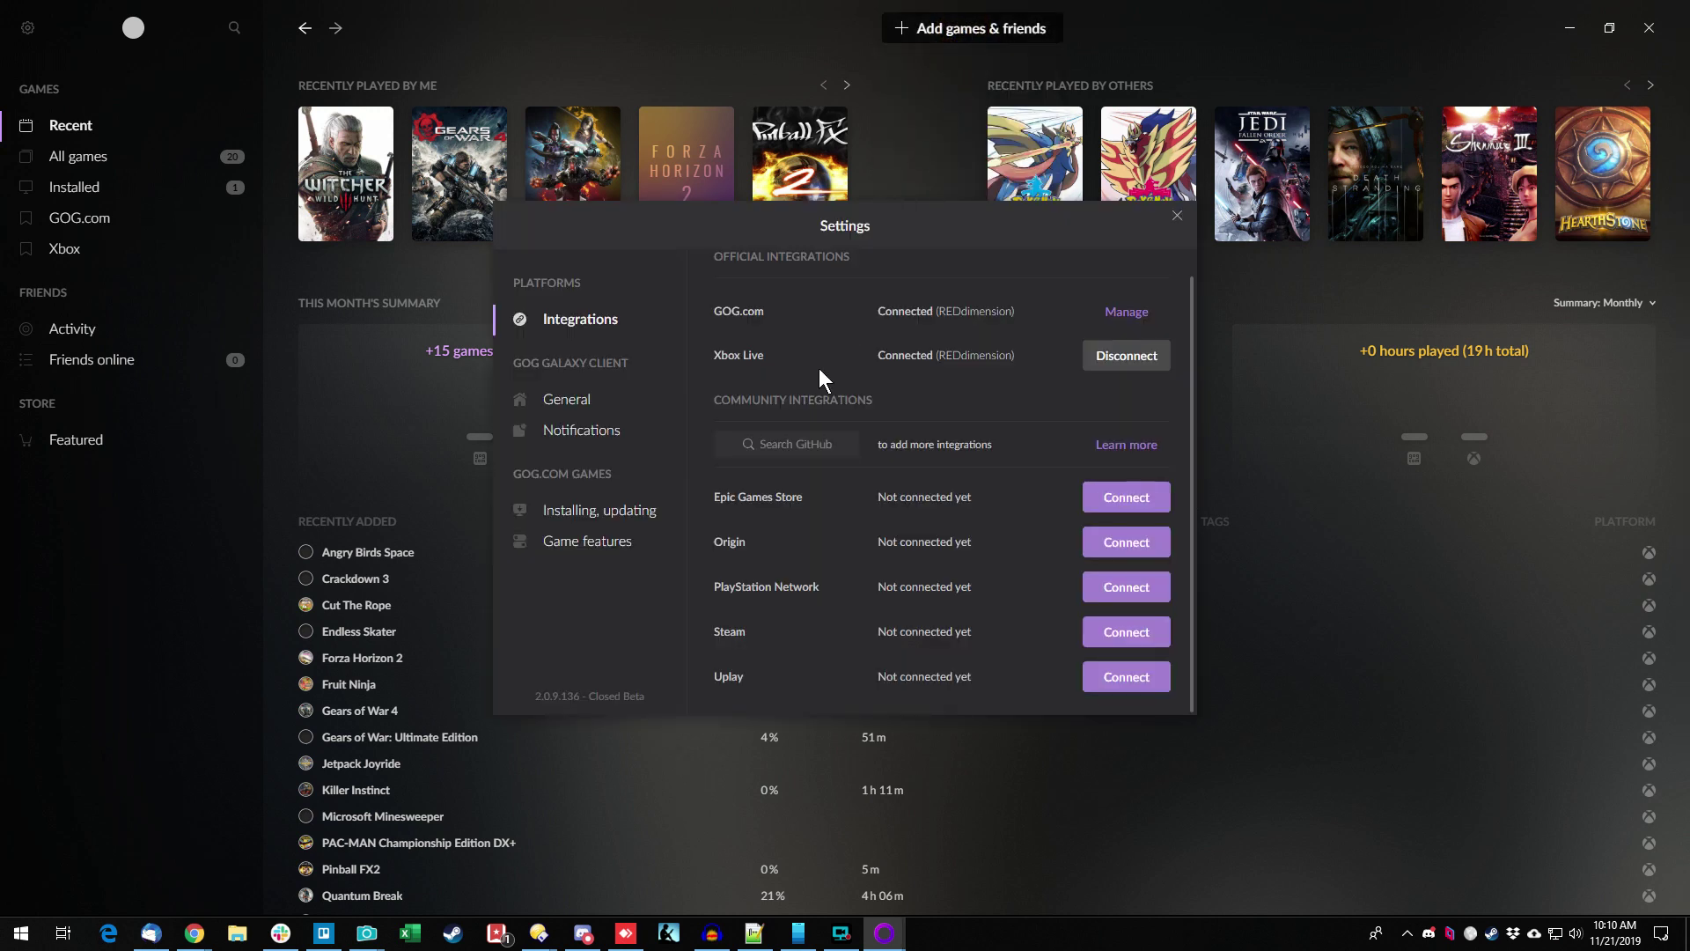
pyautogui.click(1146, 502)
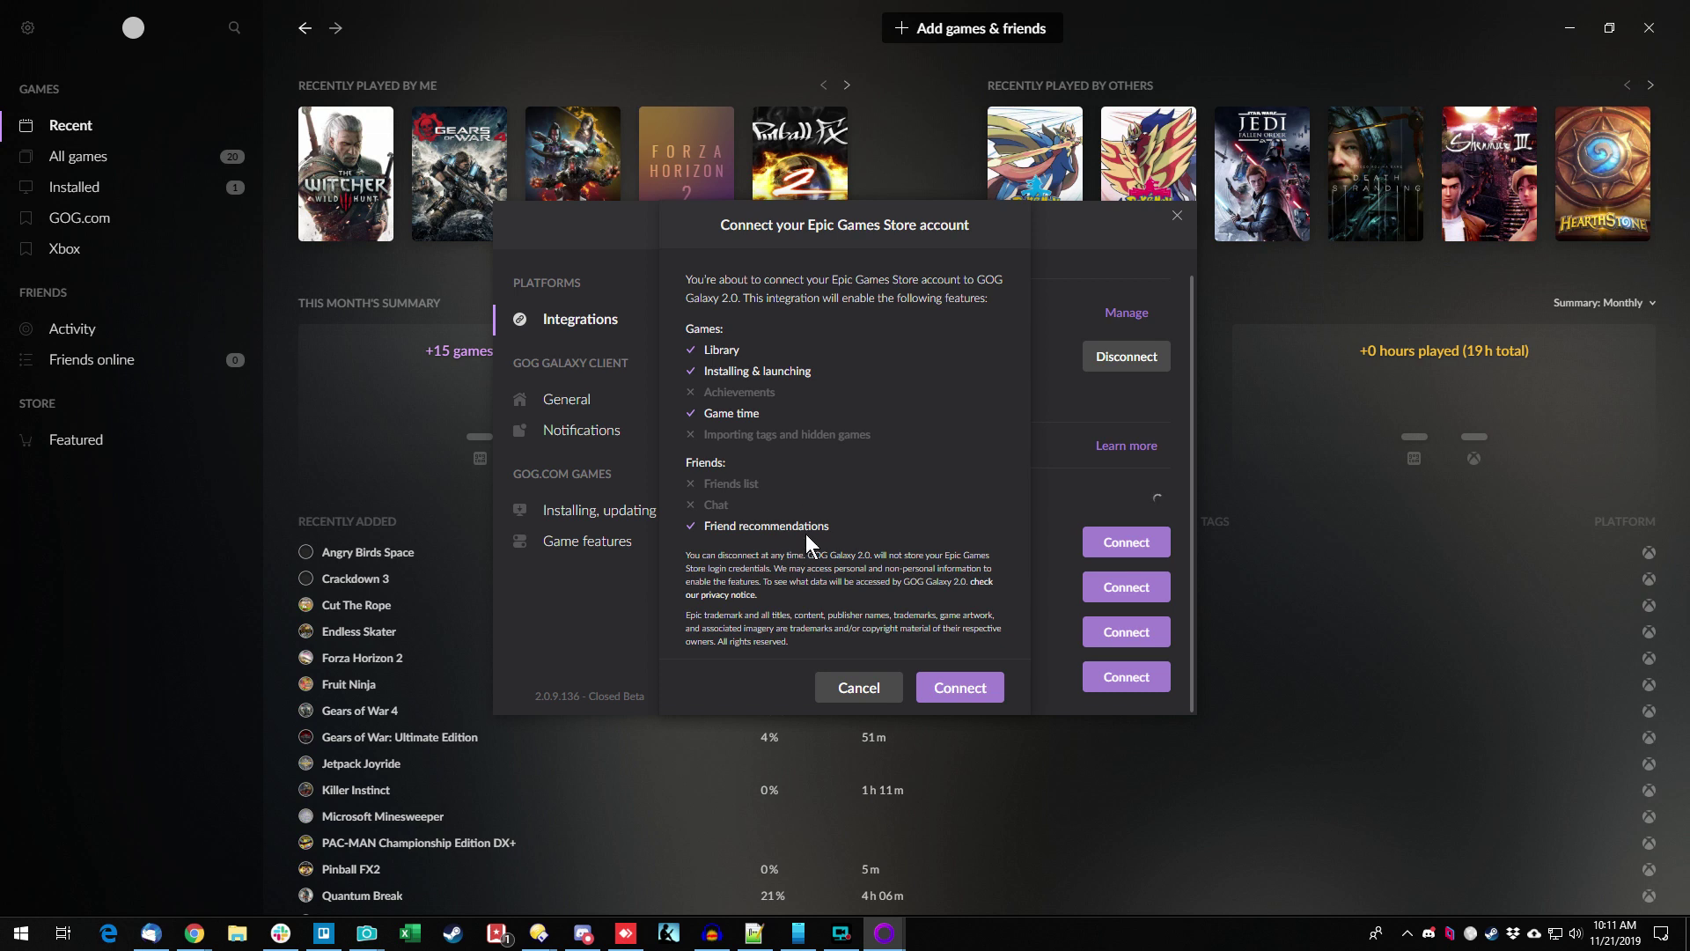
pyautogui.click(949, 684)
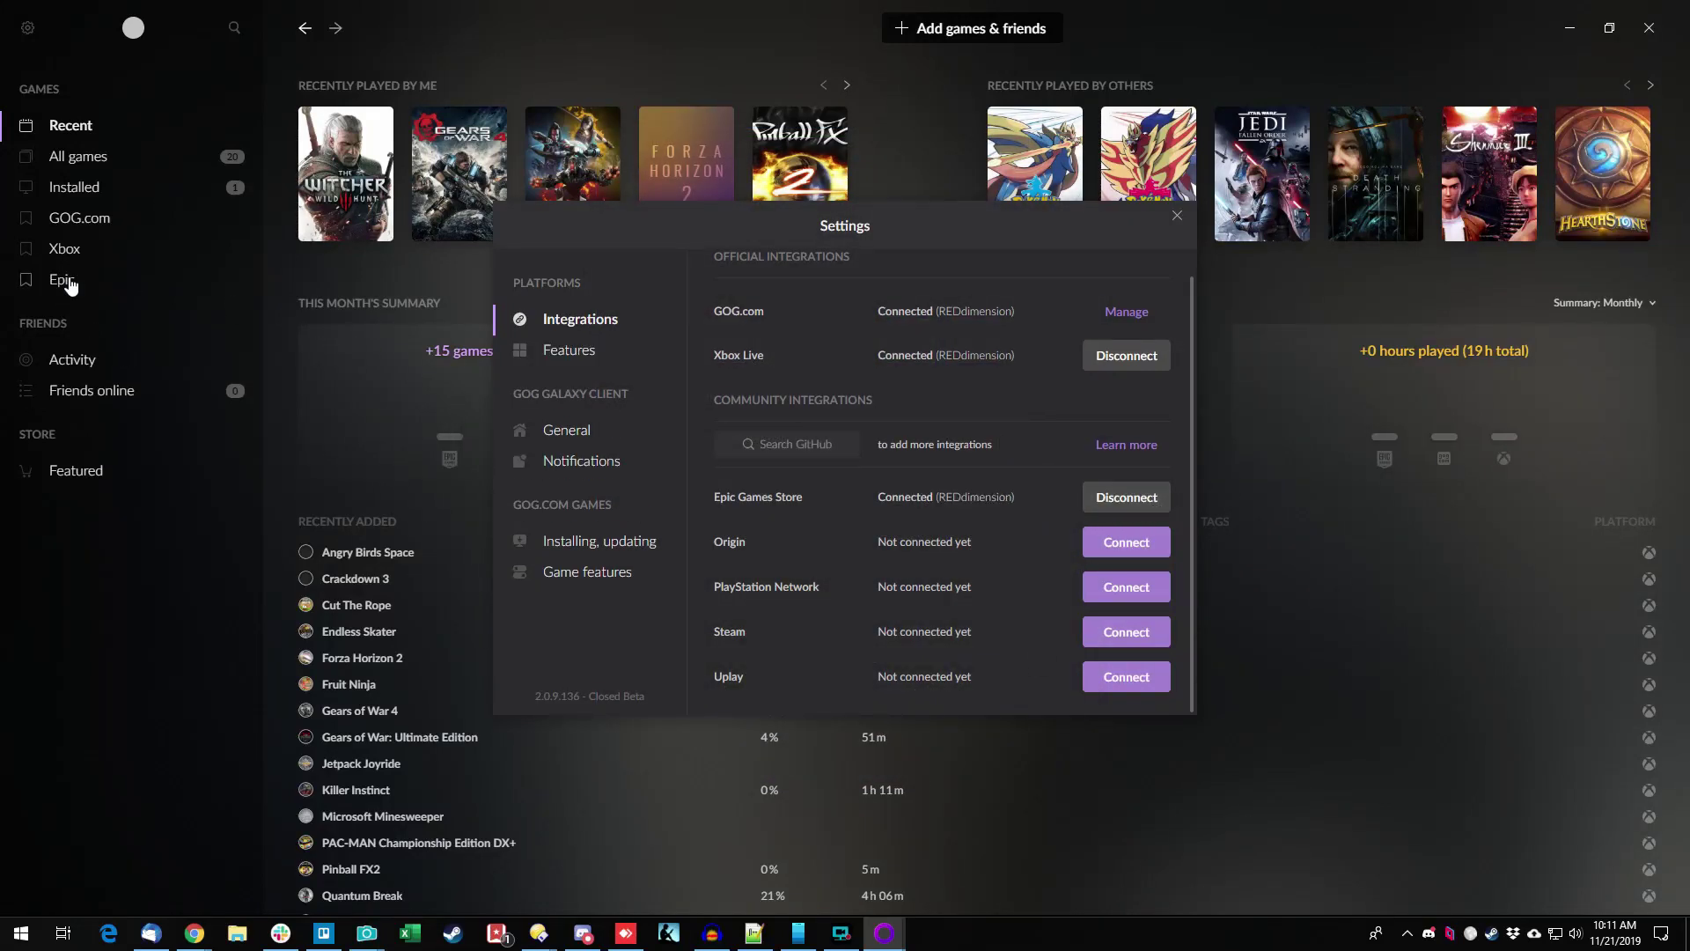
pyautogui.click(1176, 216)
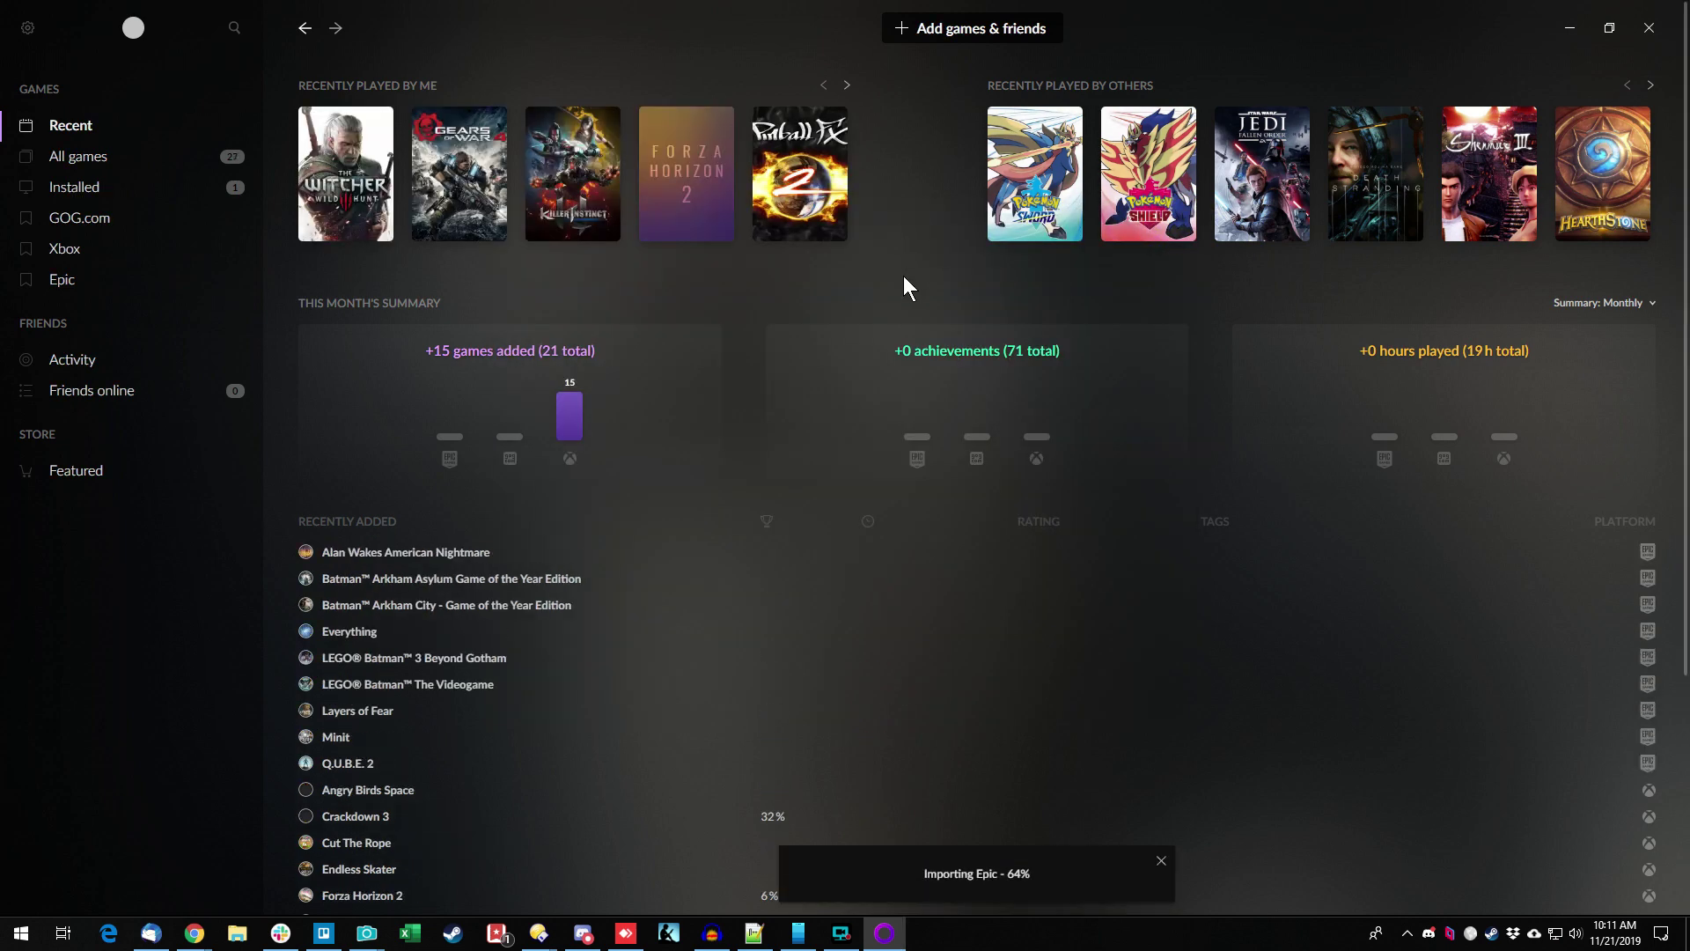
# Check the recently added games during the Epic import and view the bookmarked Epic collection.
pyautogui.scroll(-3, 728, 671)
pyautogui.scroll(3, 728, 673)
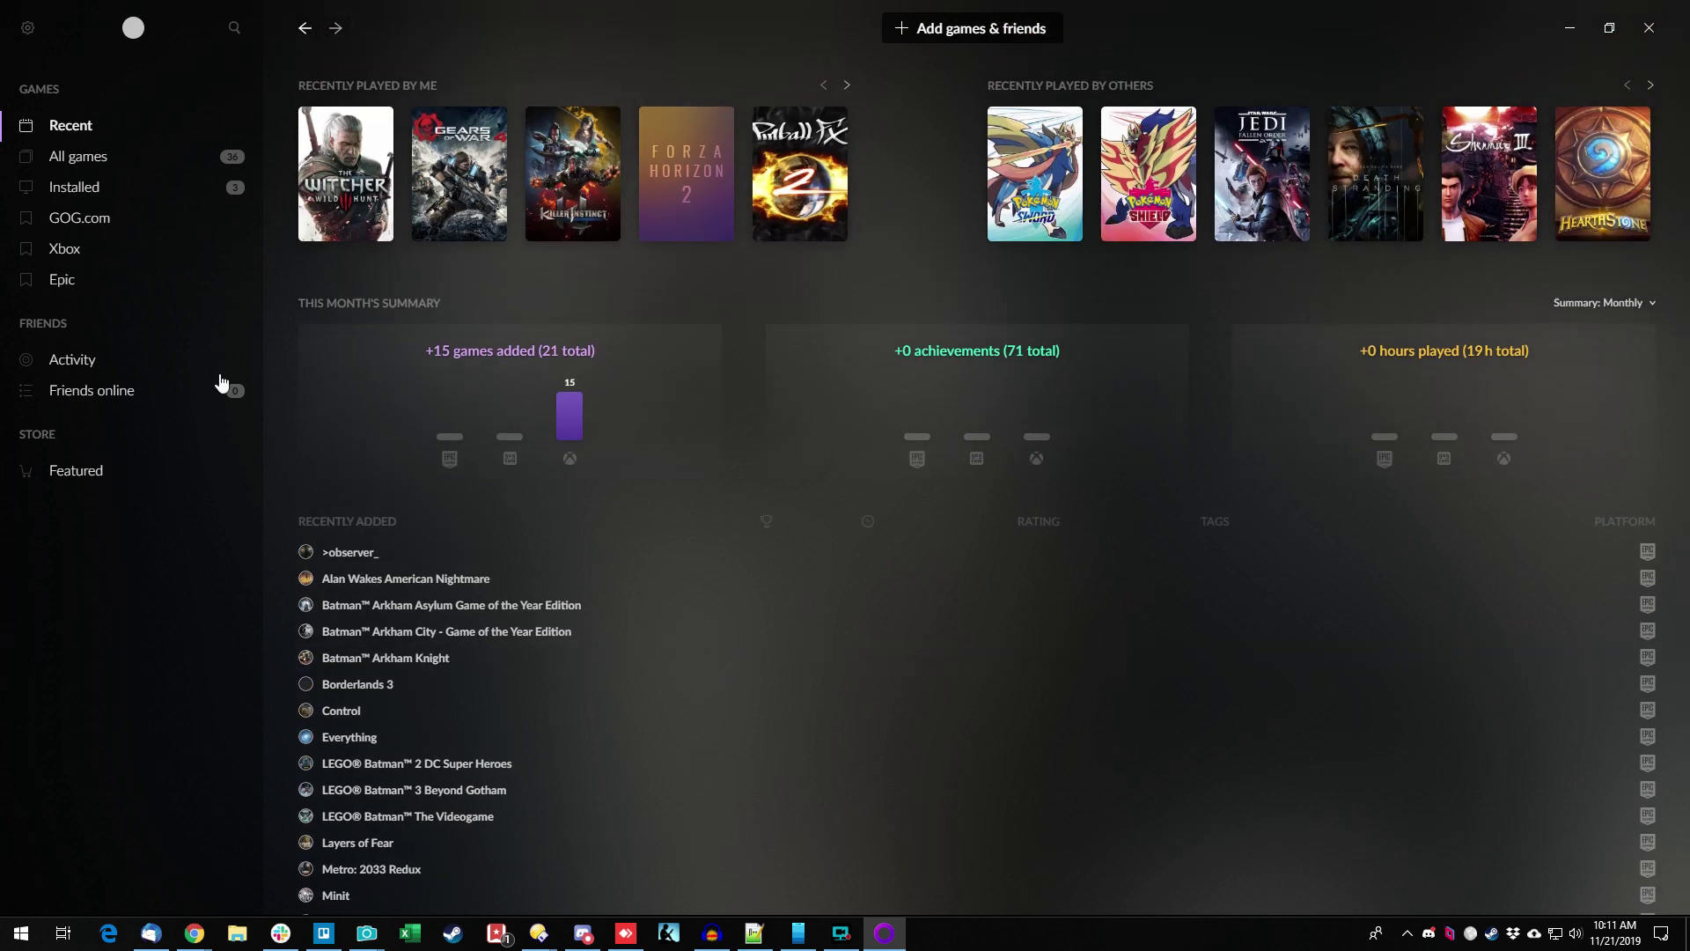
pyautogui.click(63, 280)
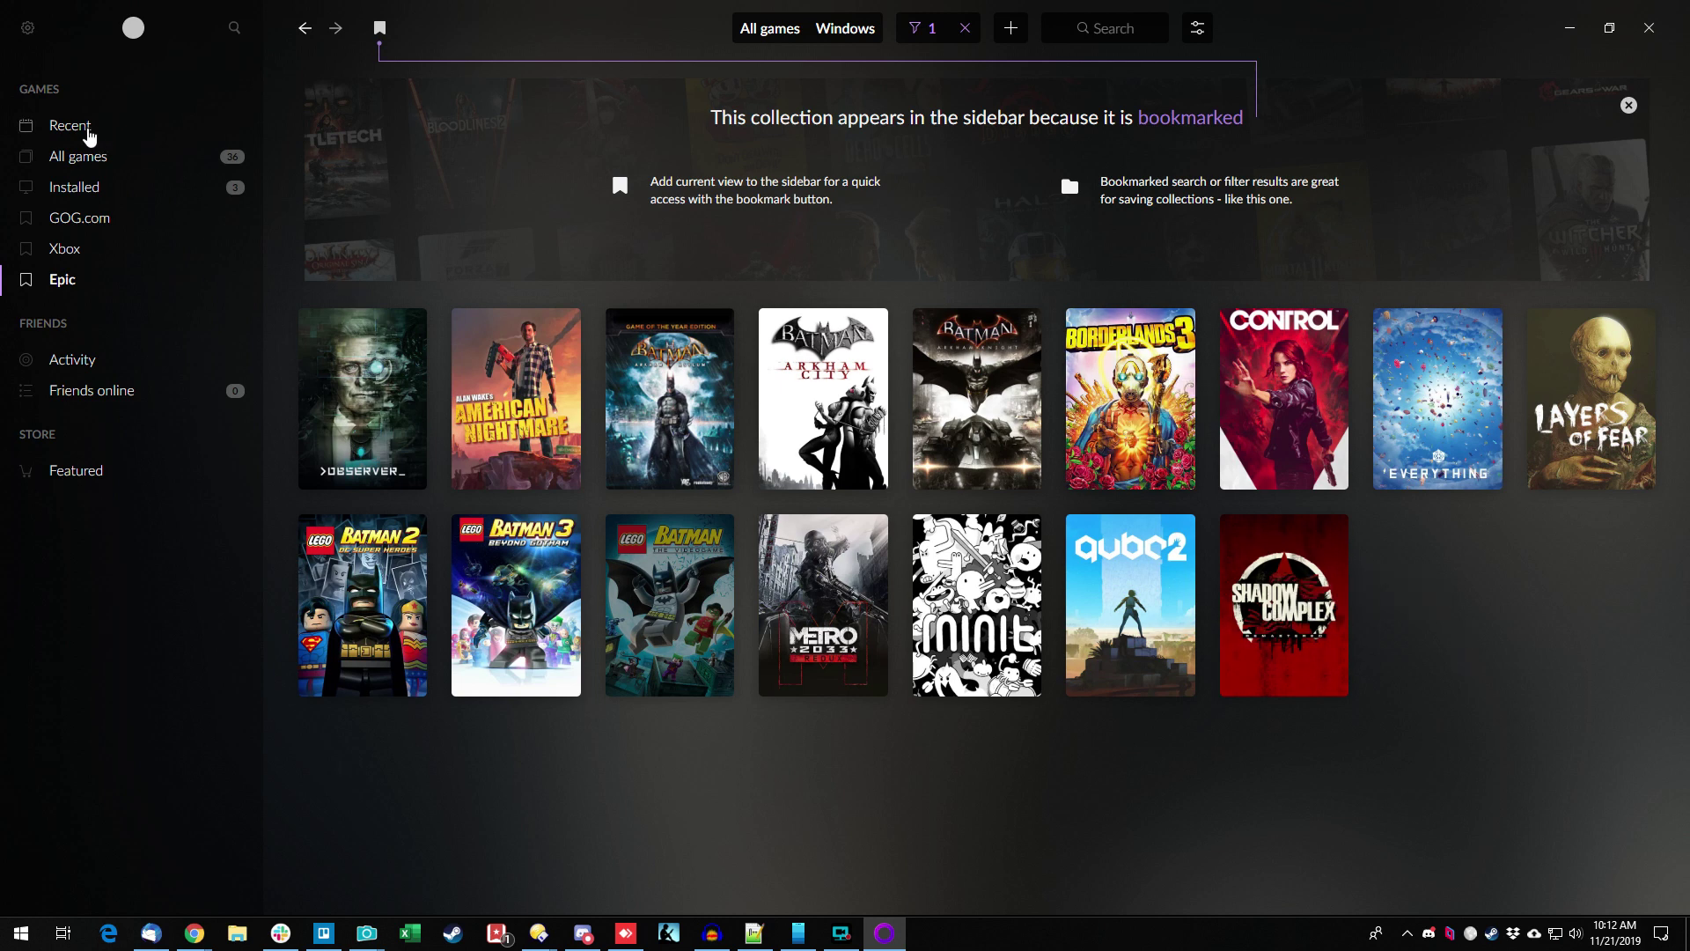
# Review this month's summary and the full recently added list in the Recent overview.
pyautogui.click(85, 132)
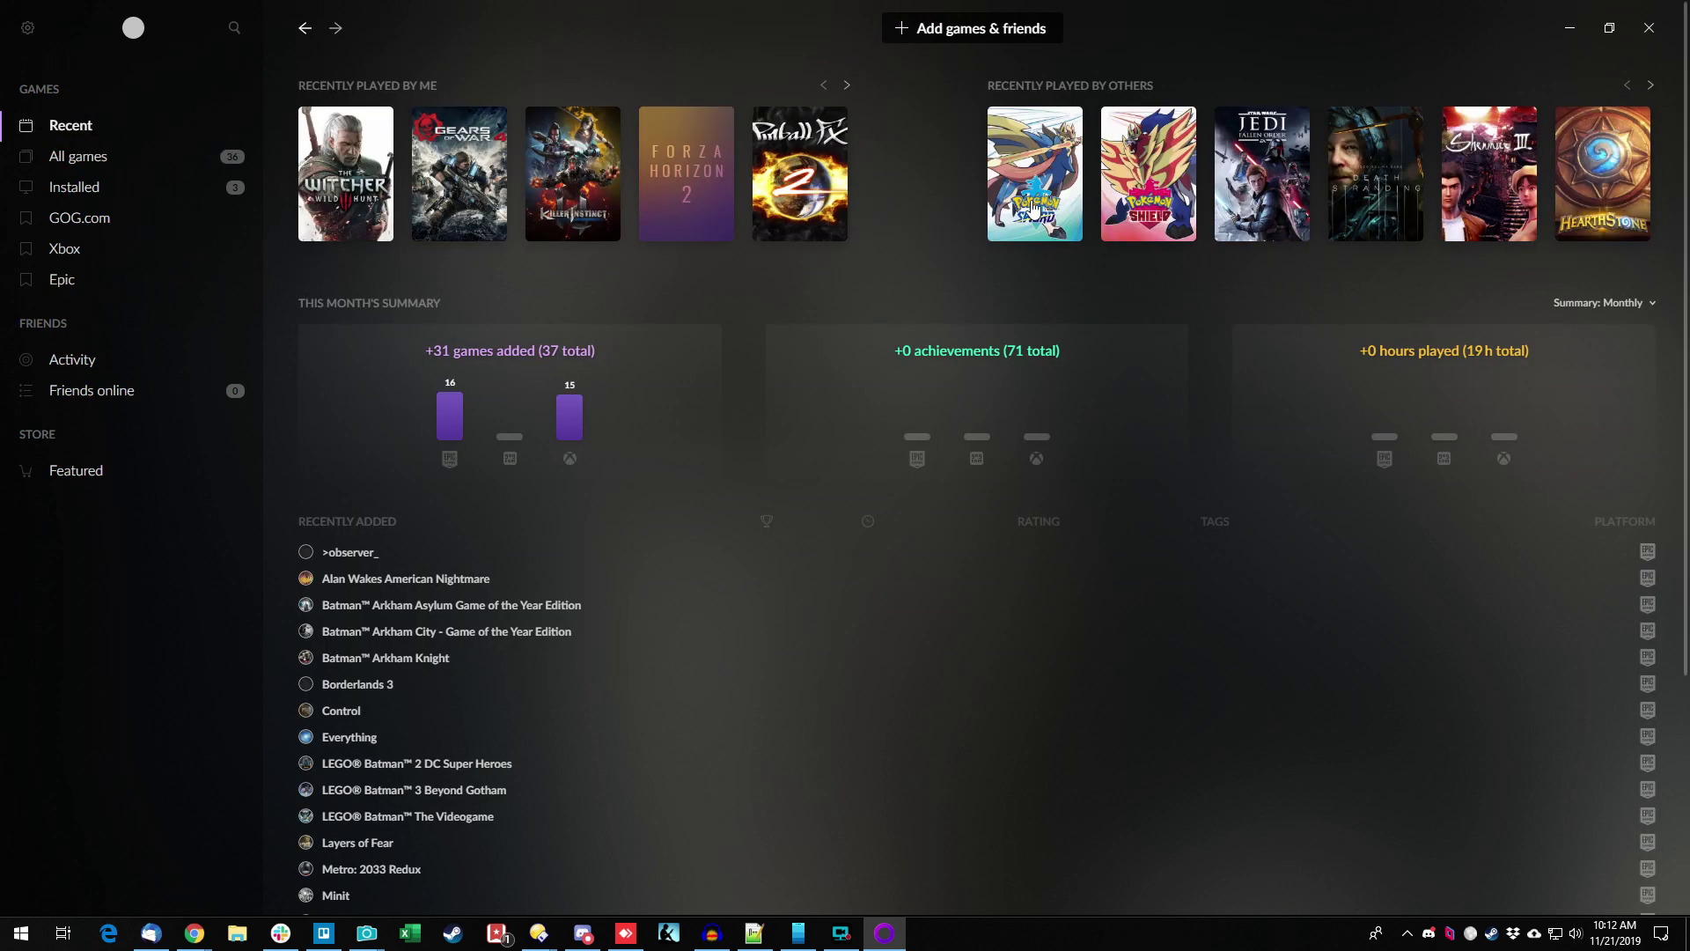
pyautogui.scroll(-3, 700, 622)
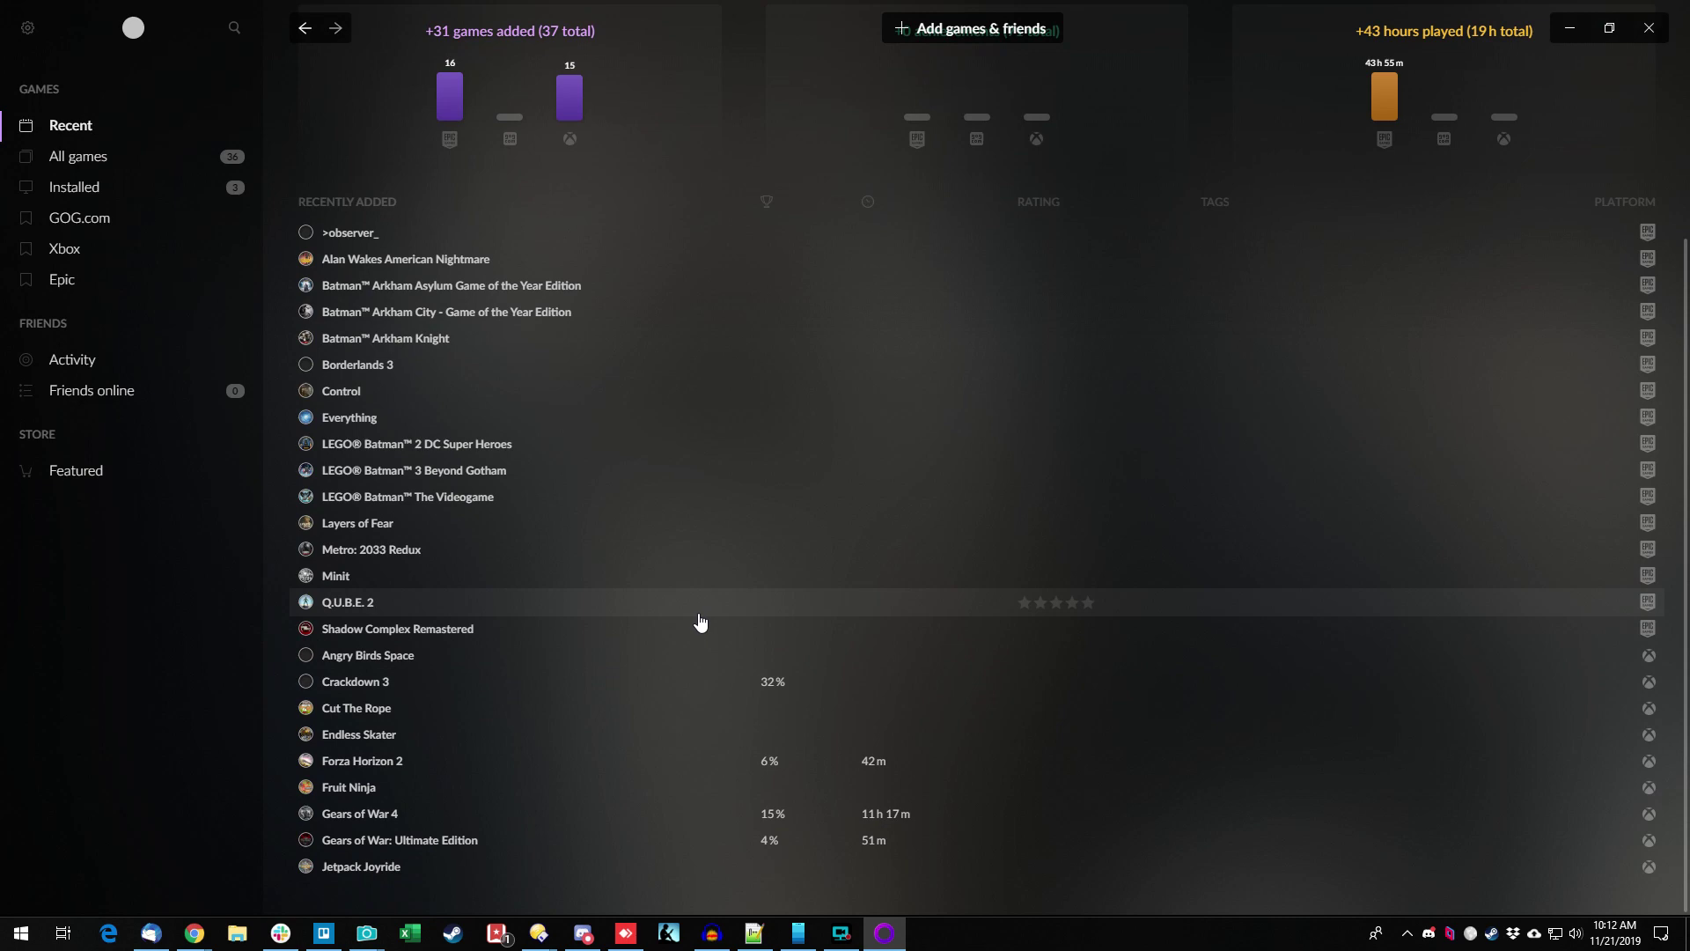
pyautogui.scroll(3, 699, 623)
pyautogui.scroll(-3, 700, 622)
pyautogui.scroll(3, 700, 622)
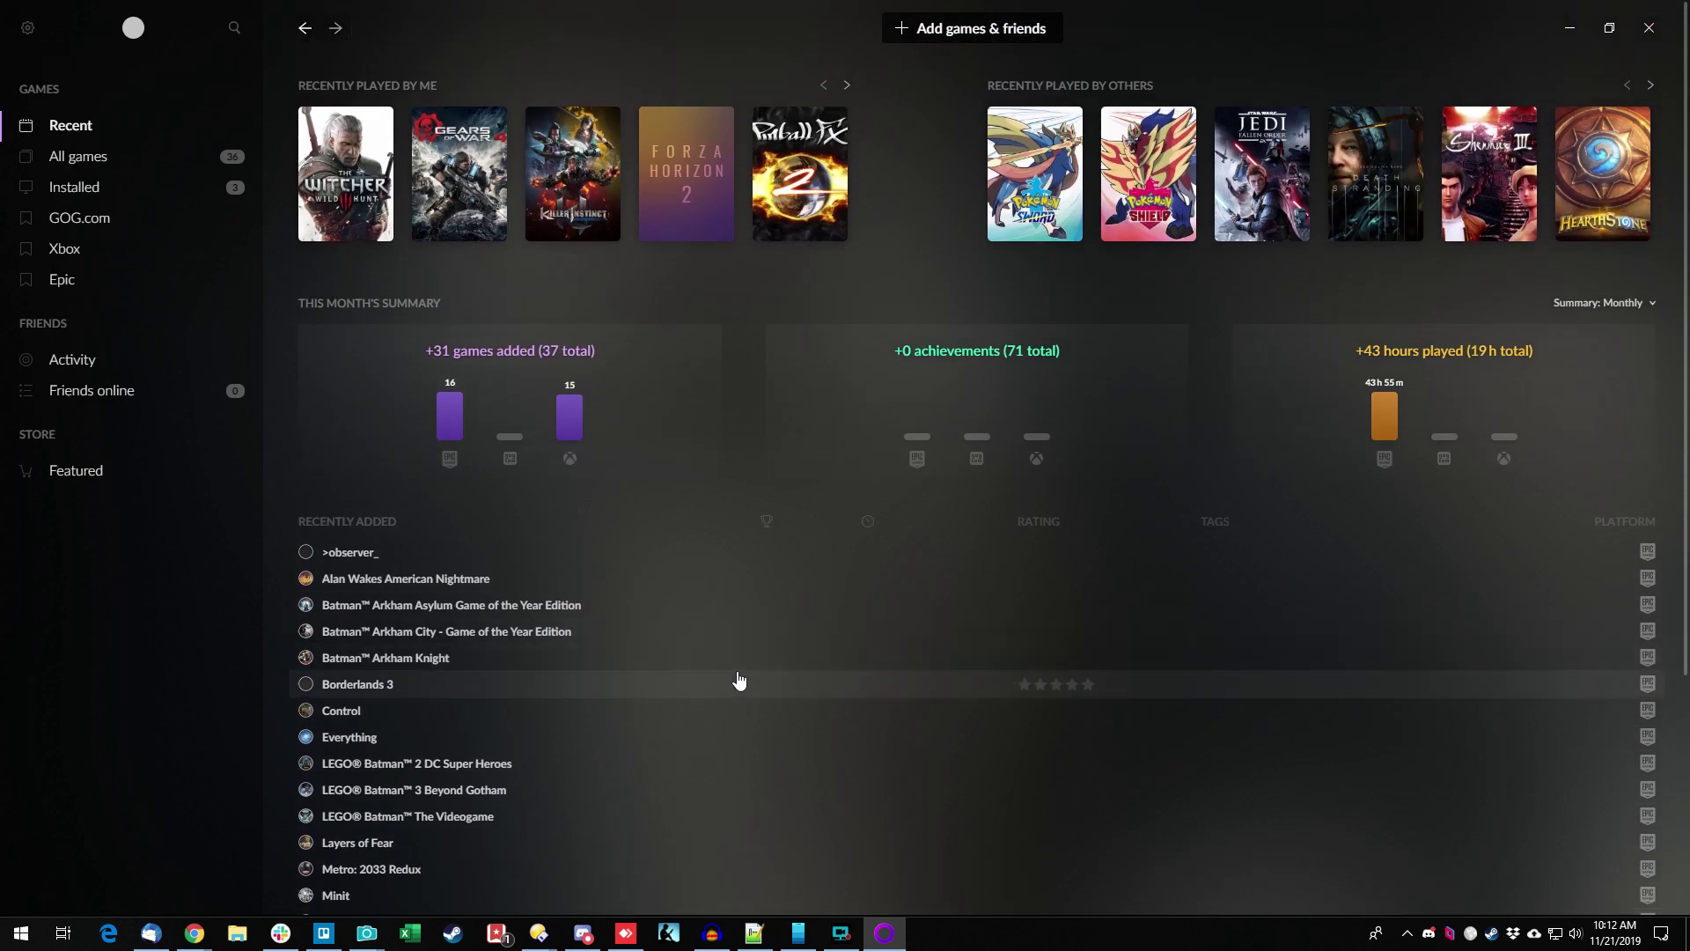
# Connect the Origin account through the platform integrations.
pyautogui.click(997, 35)
pyautogui.click(985, 68)
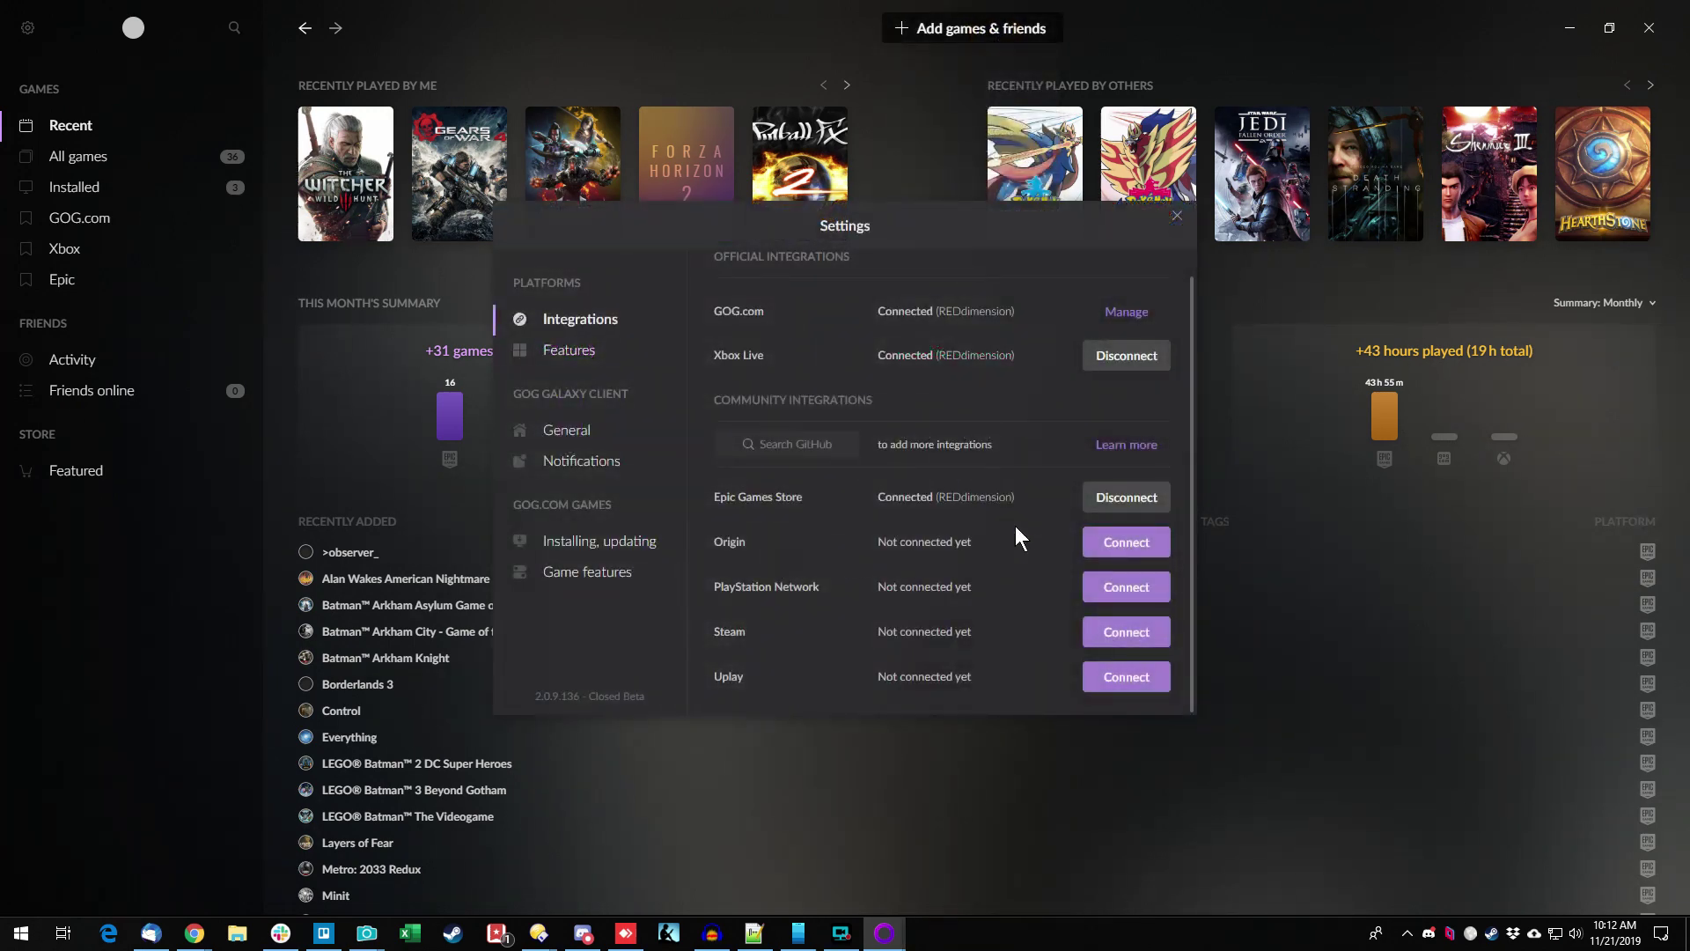
pyautogui.click(1116, 548)
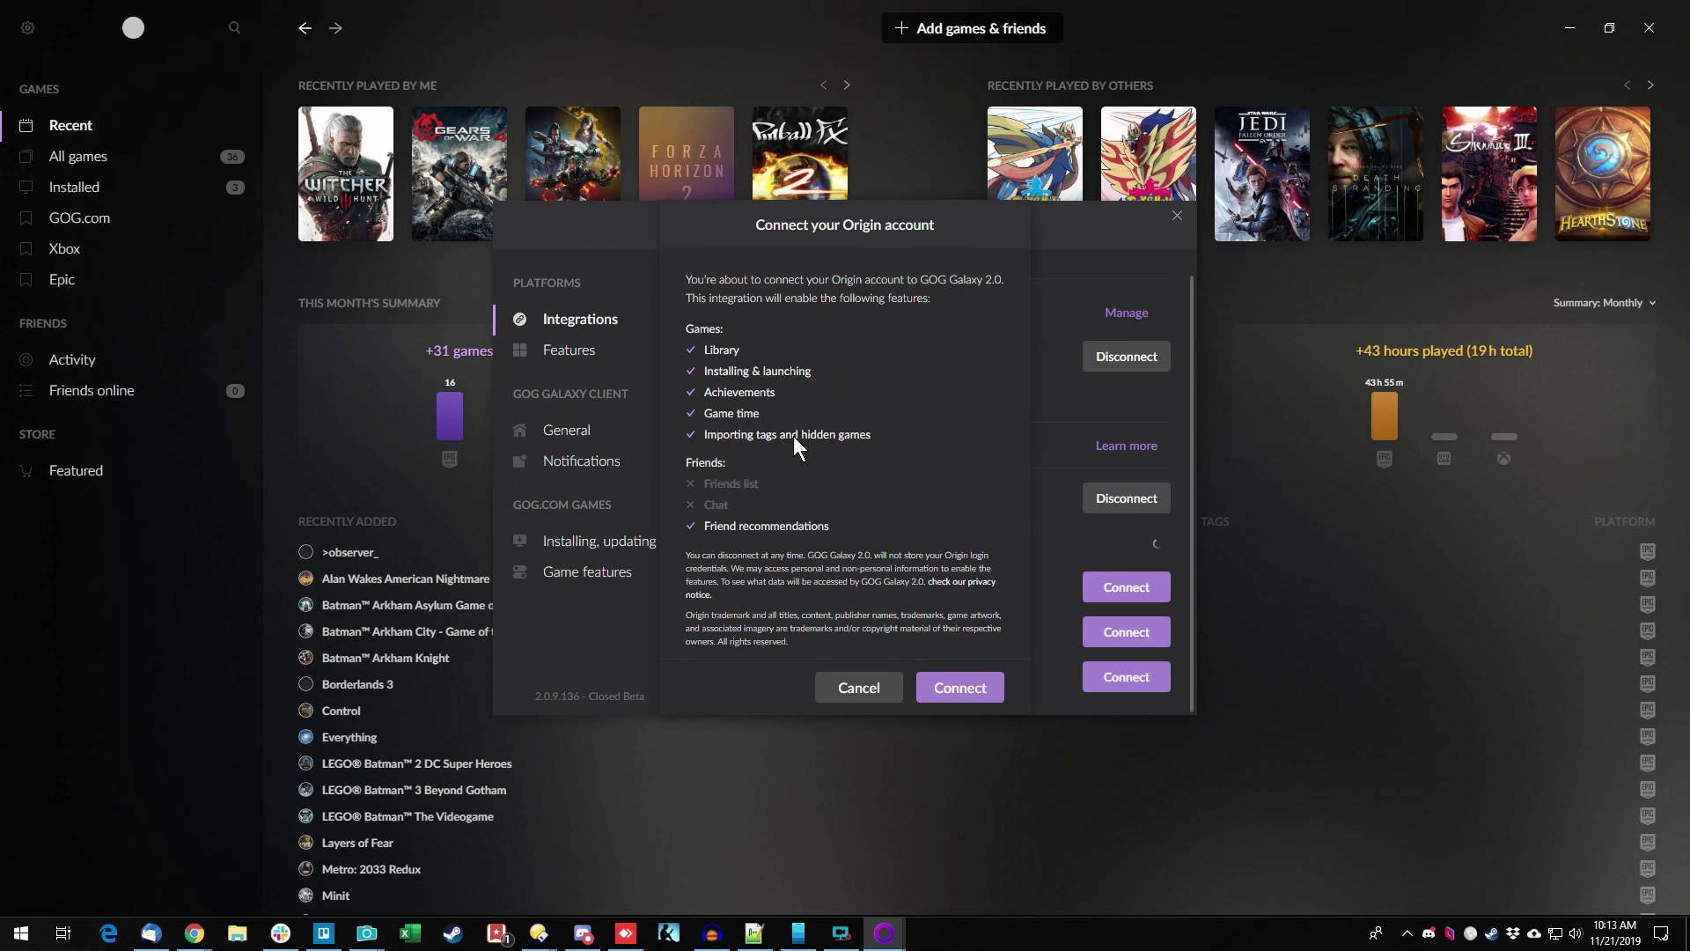
pyautogui.click(959, 686)
# Reopen the platform integrations and connect the Uplay account.
pyautogui.click(933, 28)
pyautogui.click(940, 74)
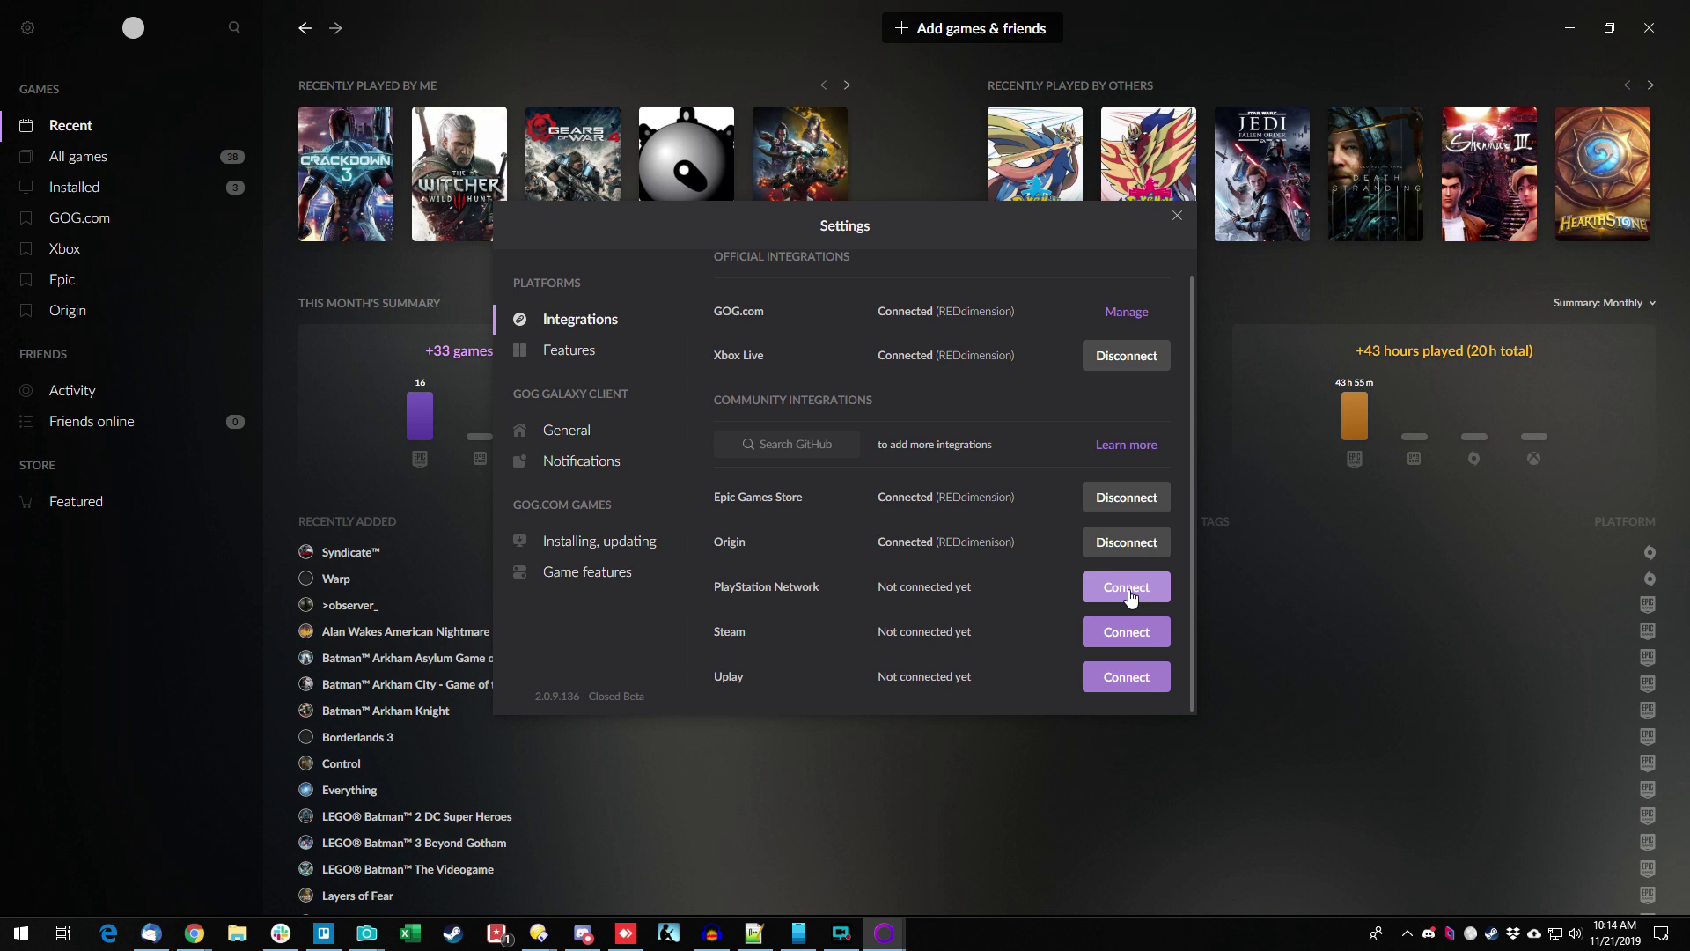
pyautogui.click(1116, 676)
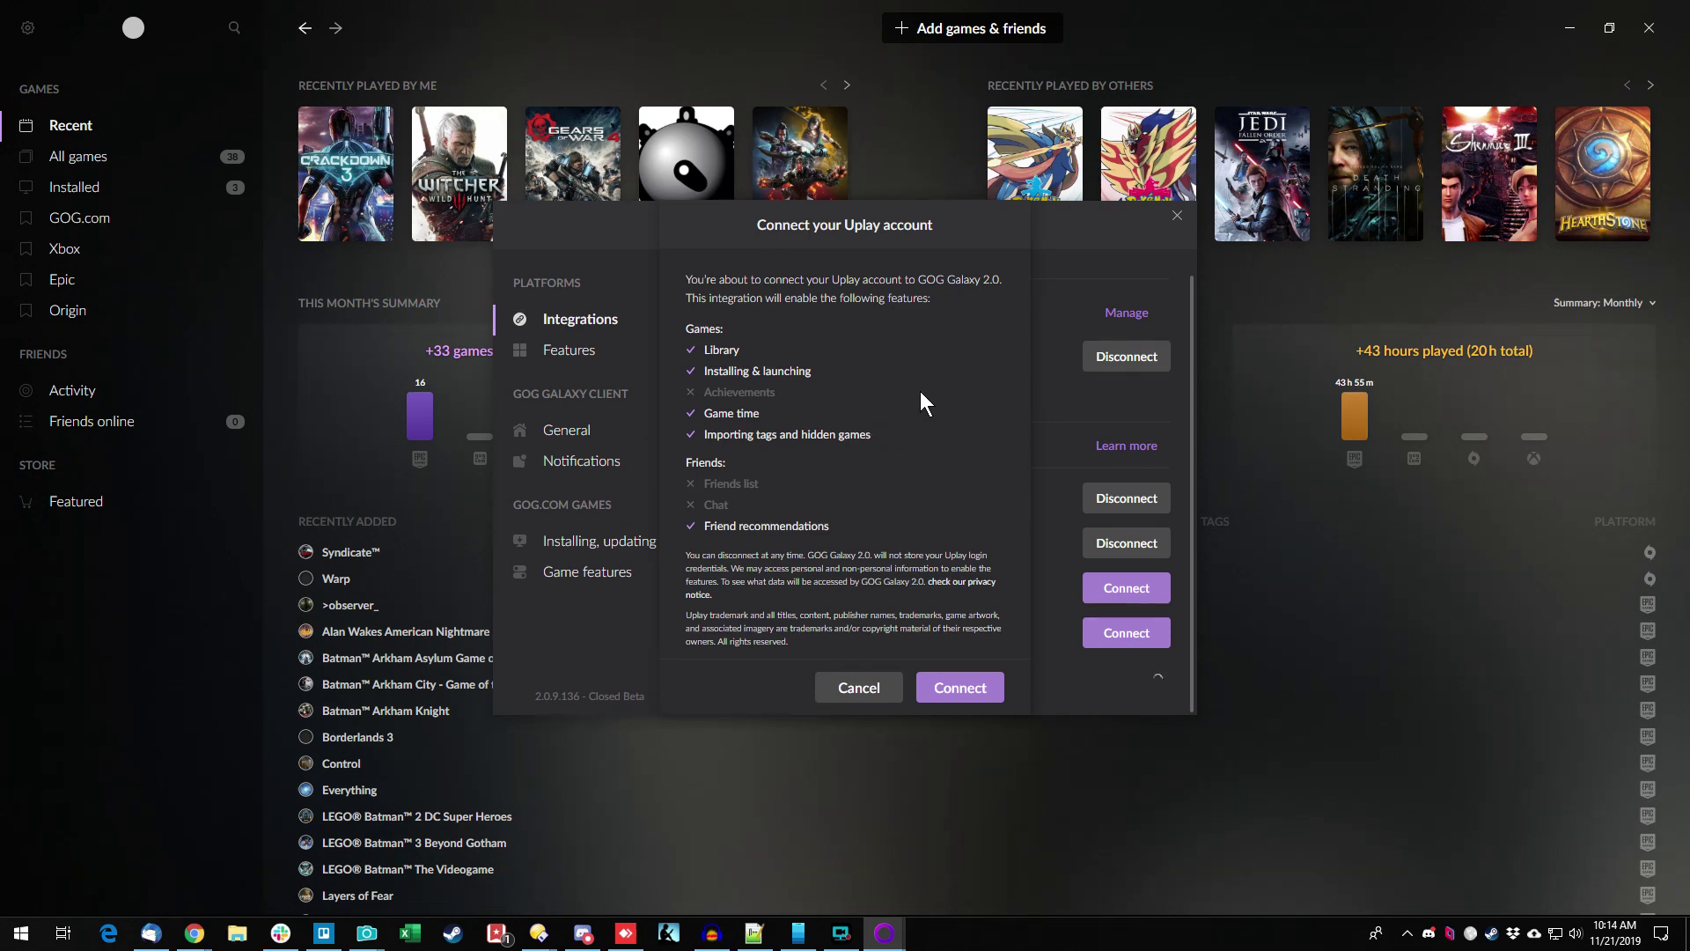
pyautogui.press('Return')
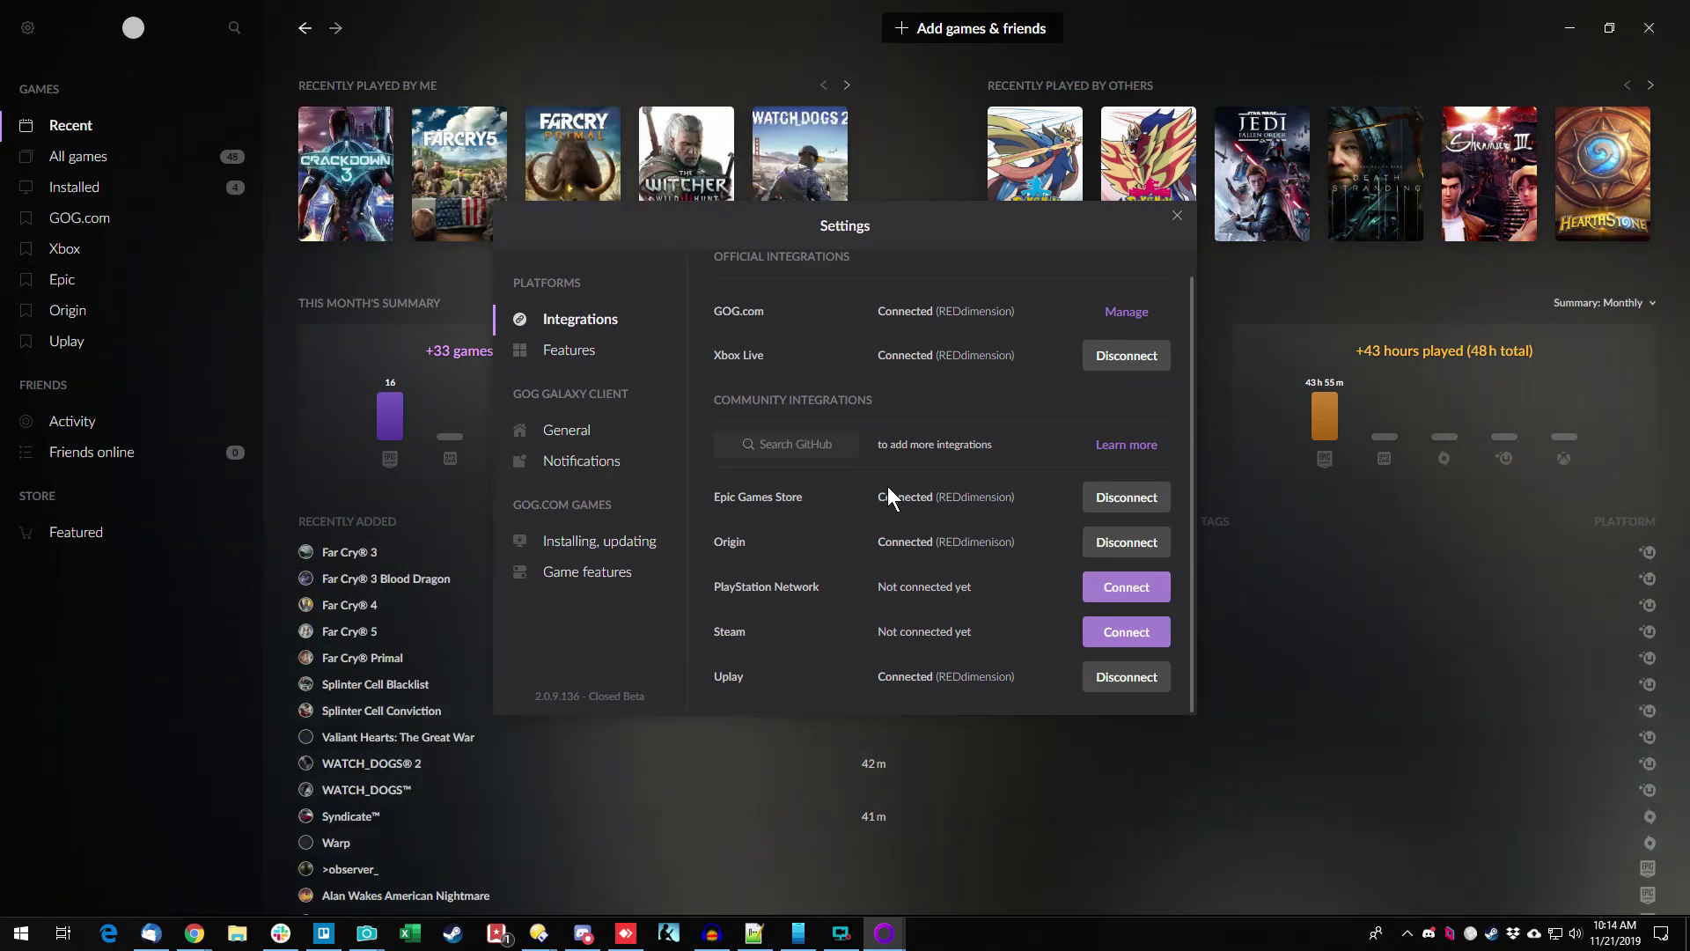
# Connect the Steam account through the community integrations.
pyautogui.click(1121, 633)
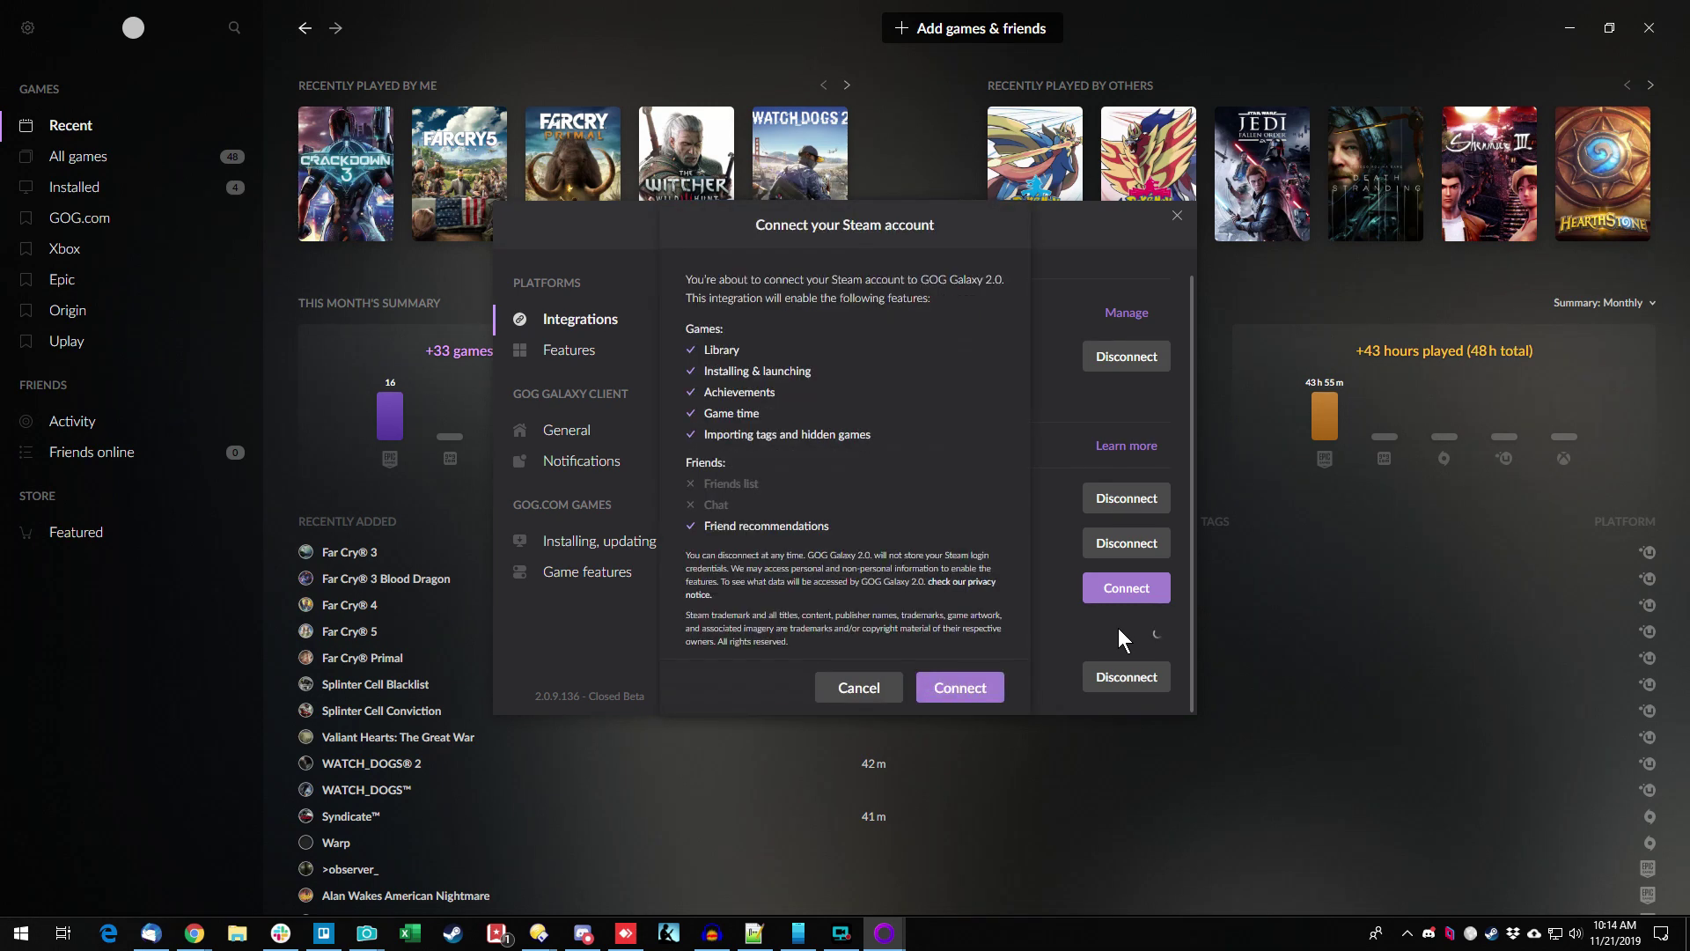
pyautogui.click(984, 672)
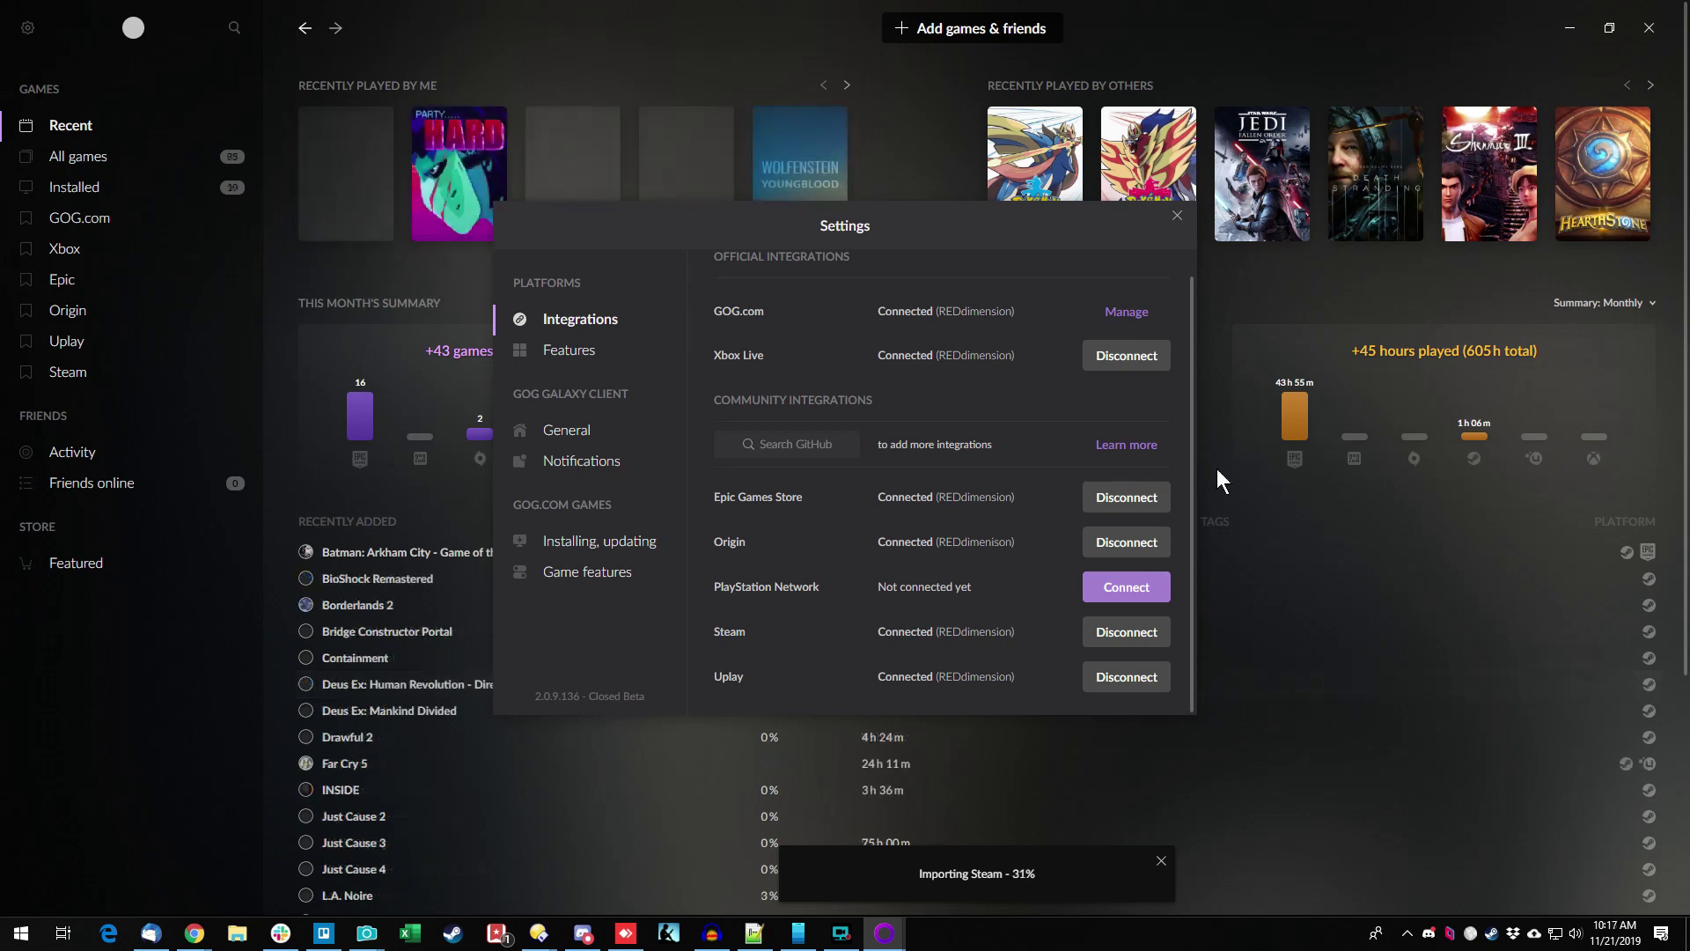
# Connect the PlayStation Network account, signing in to Sony with the account e-mail and password.
pyautogui.click(1114, 597)
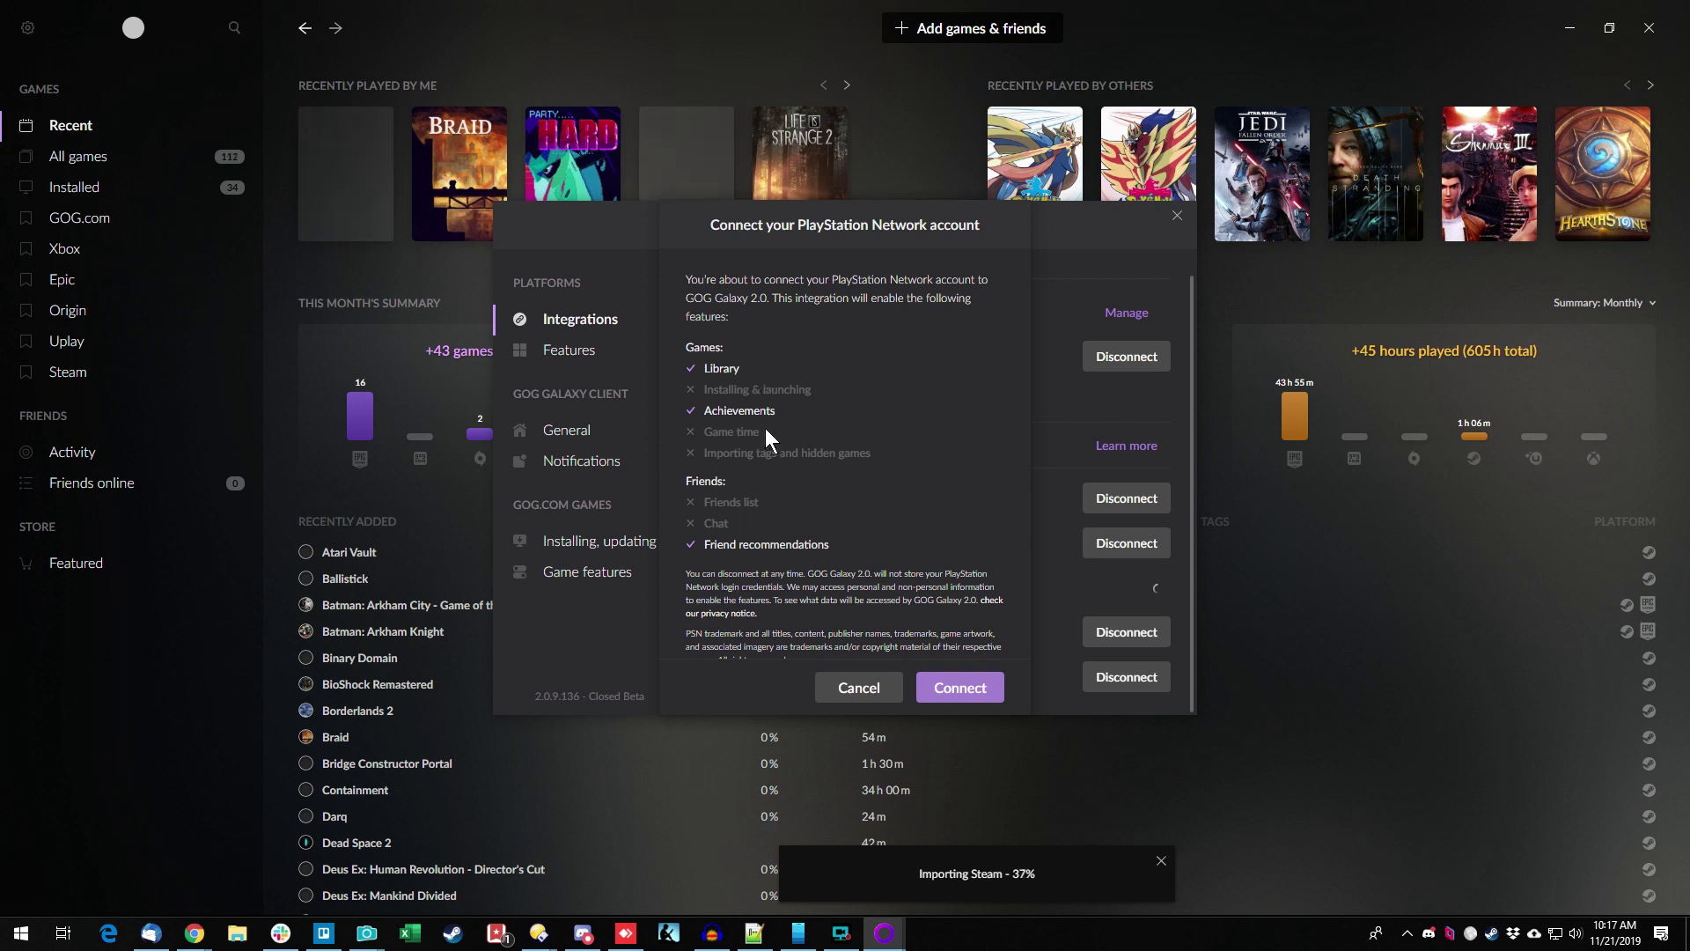
pyautogui.click(940, 679)
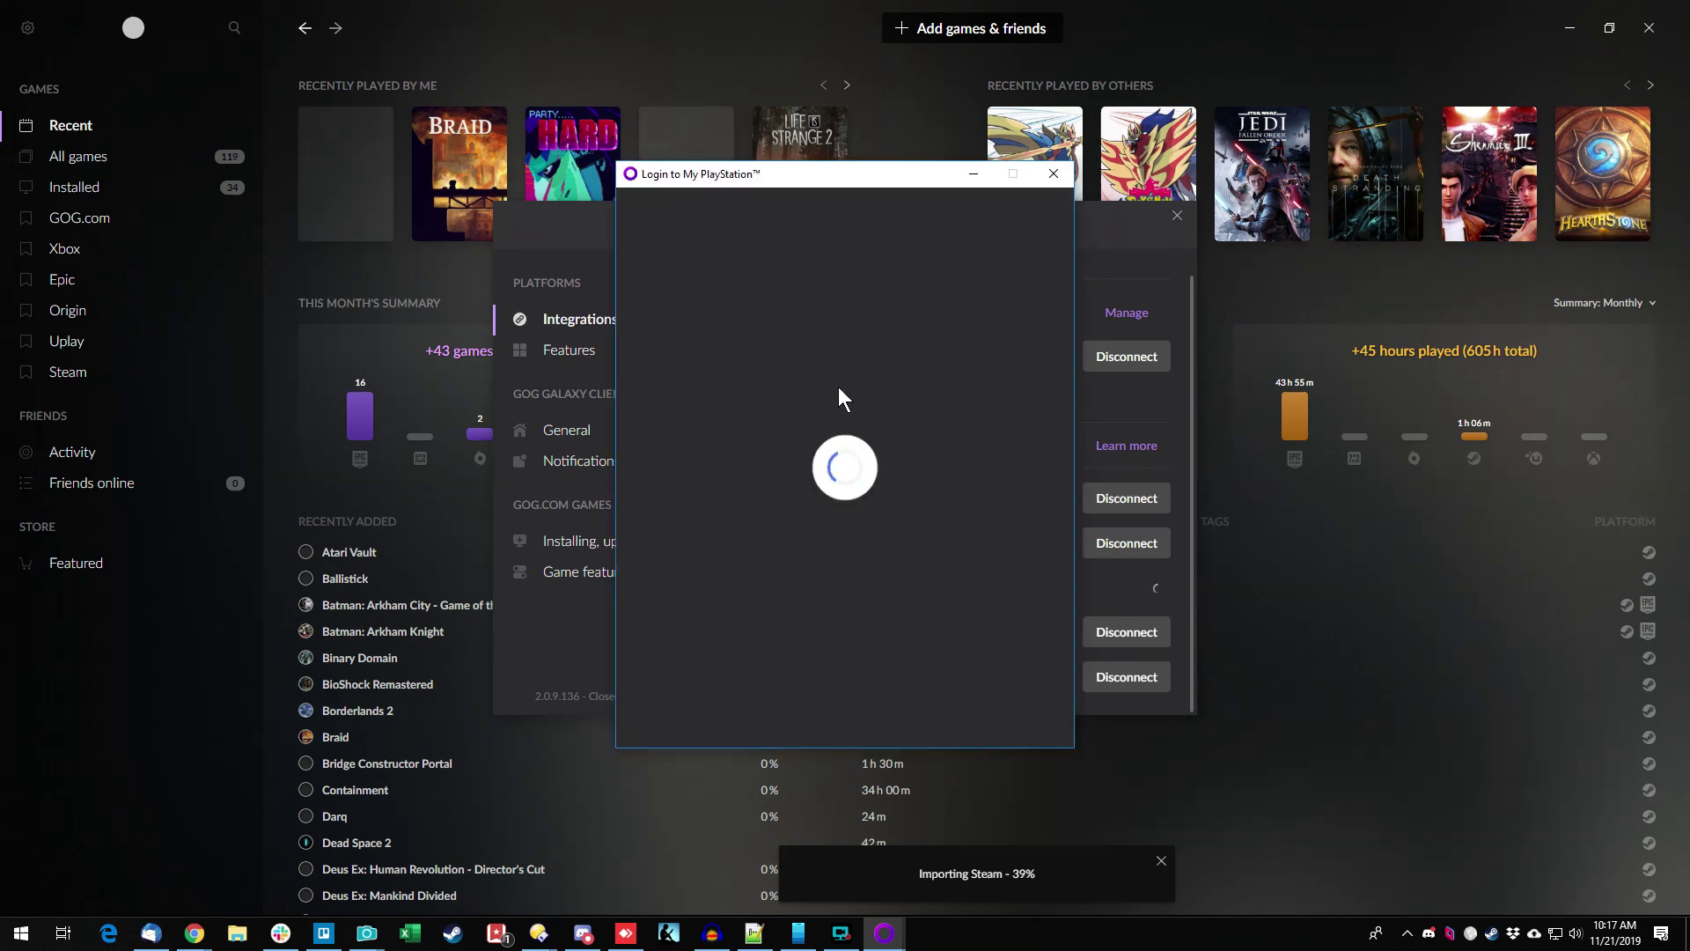
pyautogui.click(830, 436)
pyautogui.hotkey('ctrl', 'v')
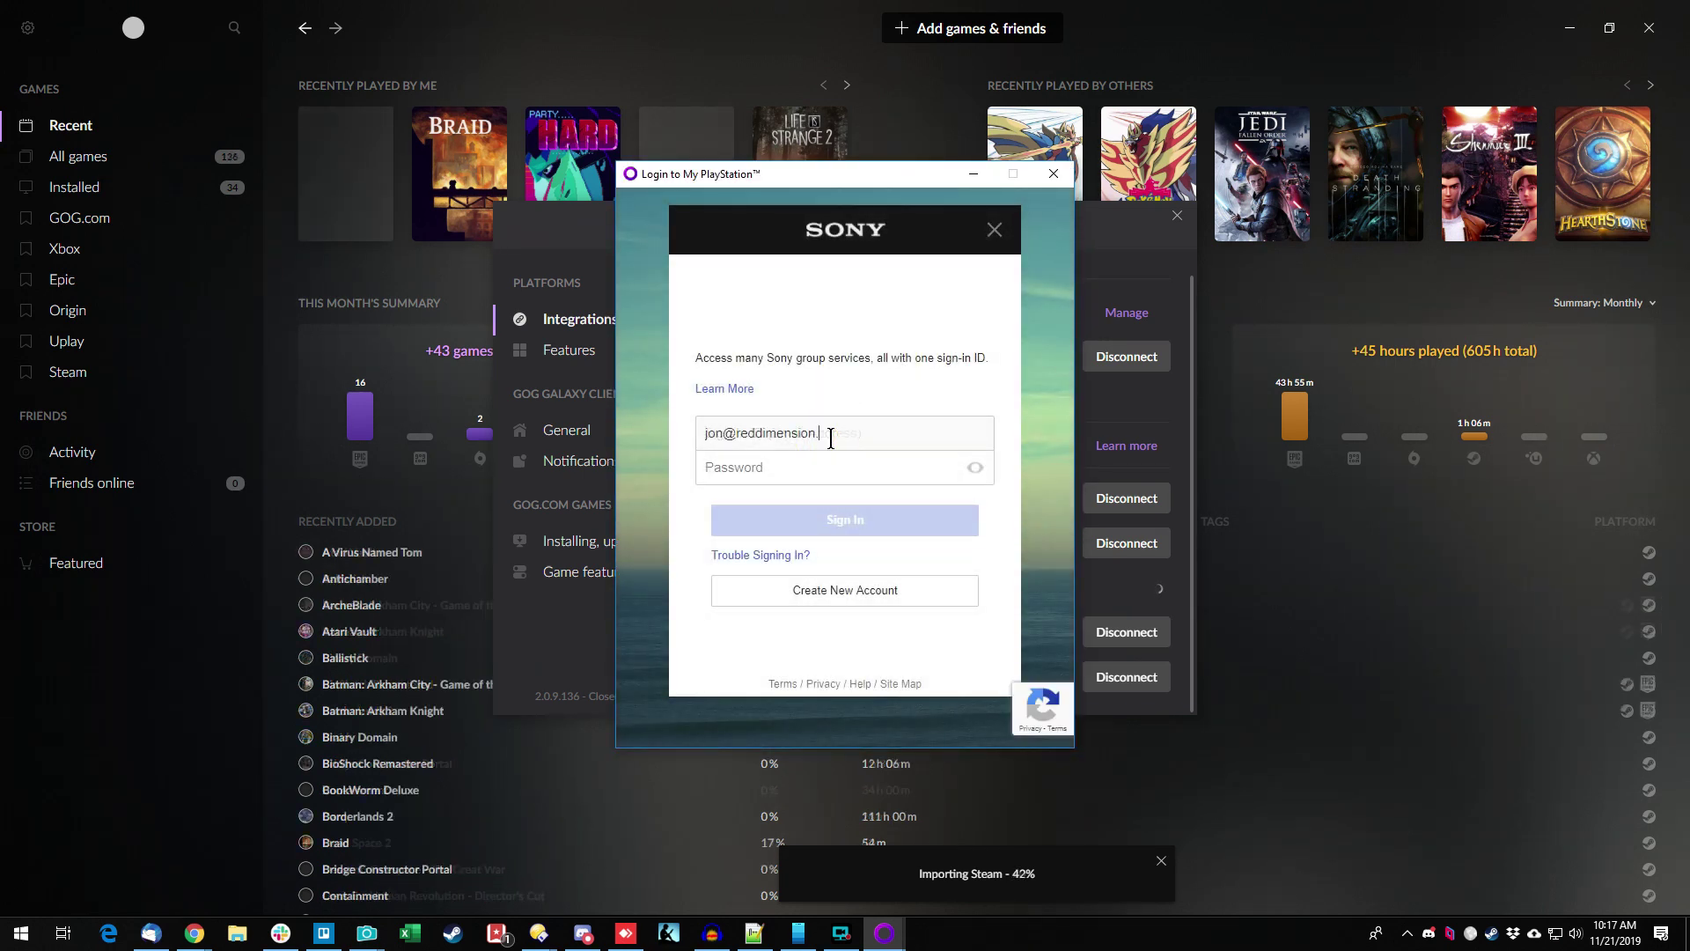
pyautogui.press('Tab')
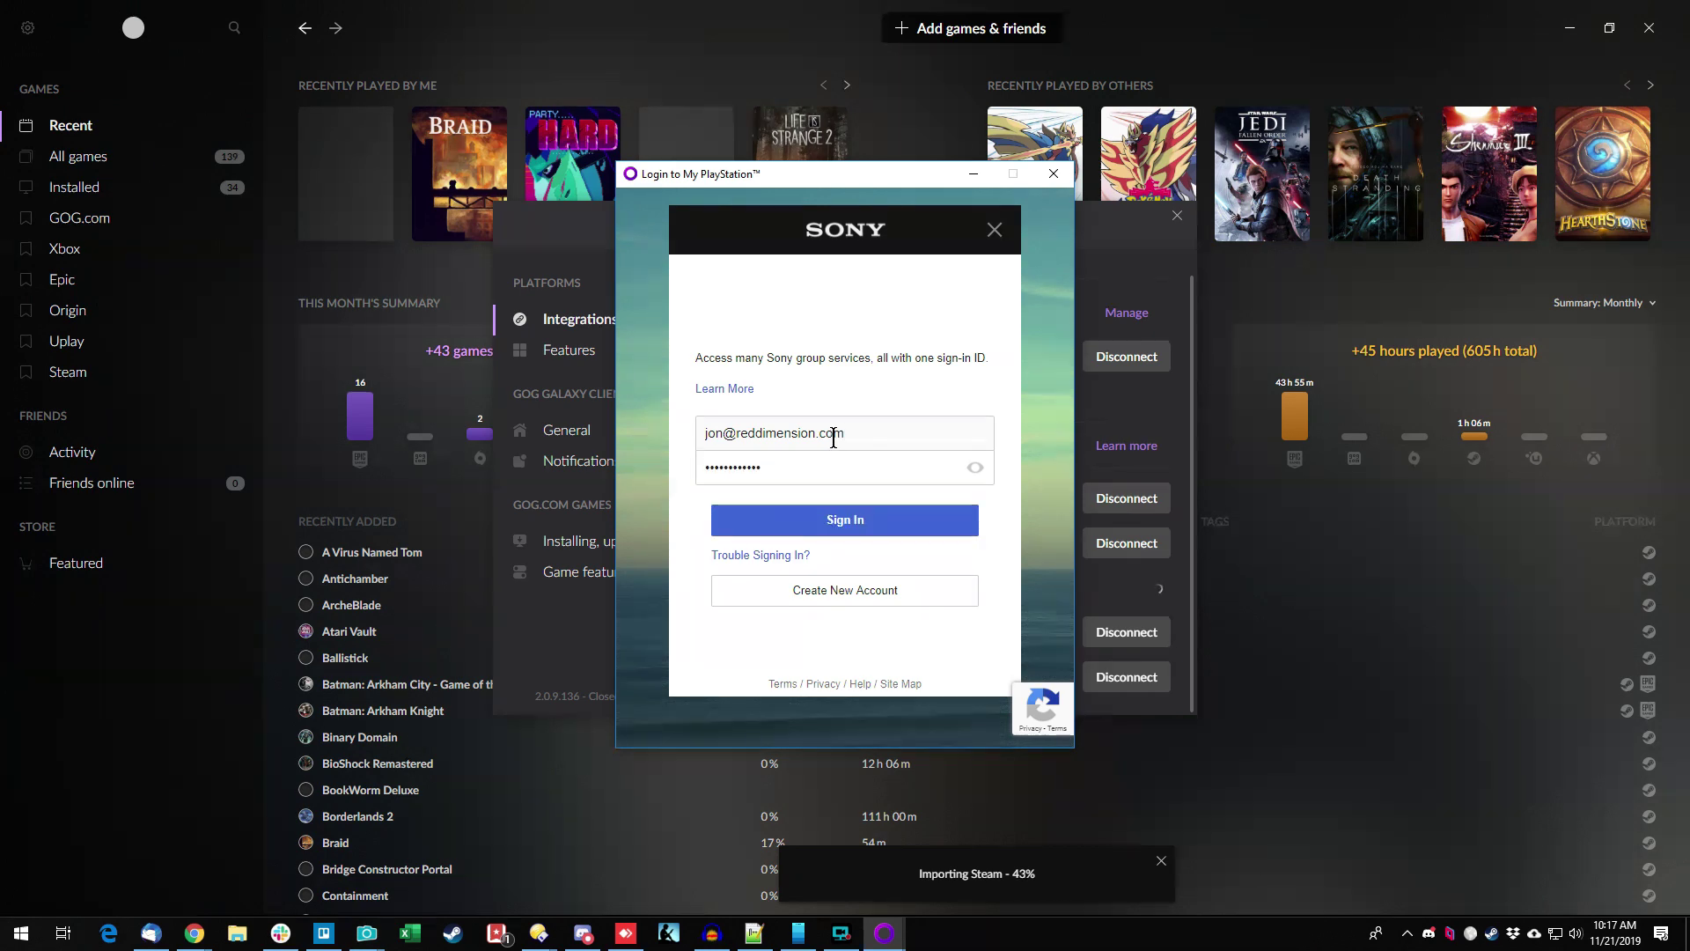
pyautogui.hotkey('ctrl', 'v')
pyautogui.click(818, 532)
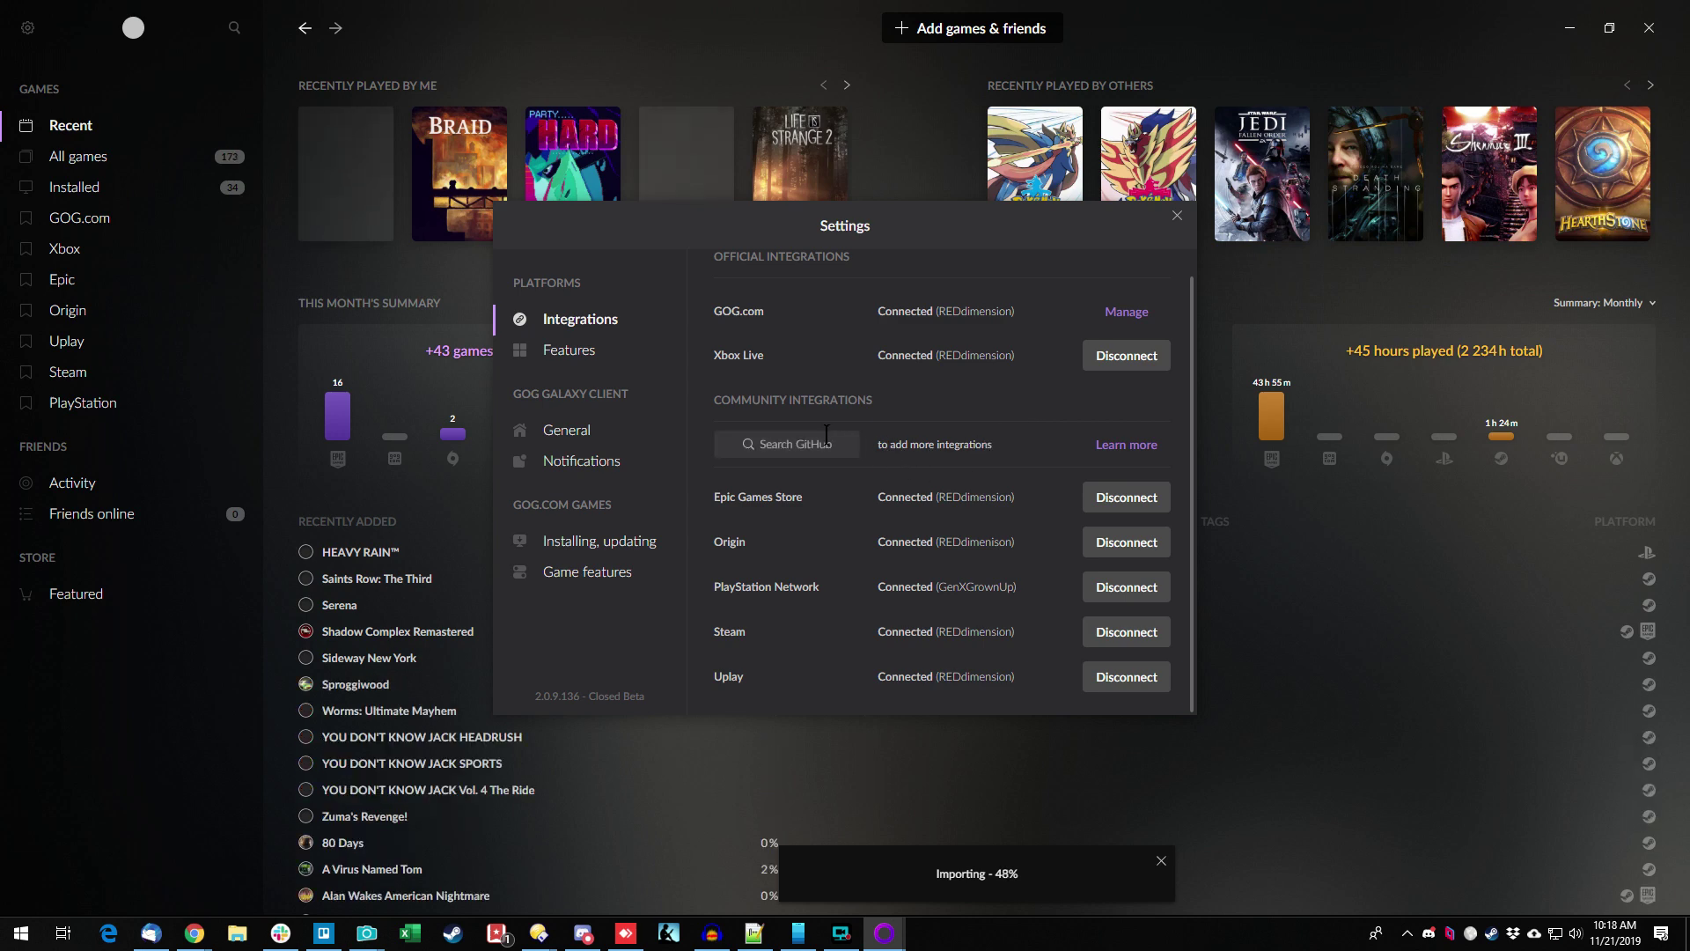
# Skim the GitHub README on community integrations in the browser and return to GOG Galaxy.
pyautogui.click(1126, 448)
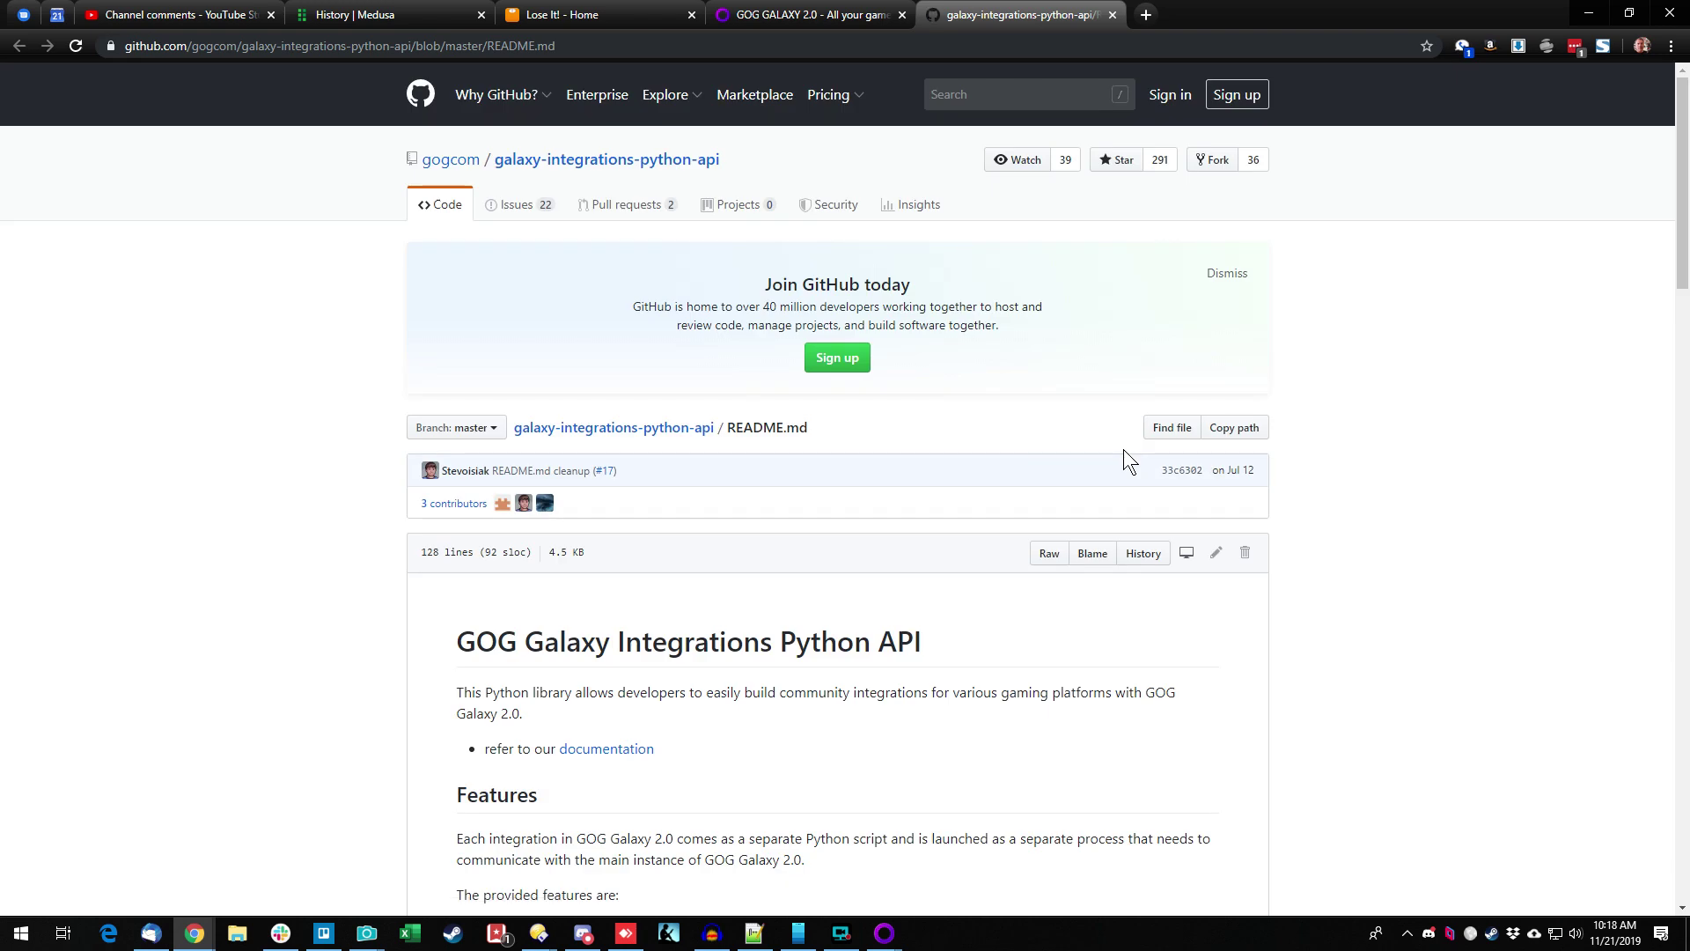
pyautogui.scroll(-3, 1125, 440)
pyautogui.scroll(5, 1126, 425)
pyautogui.click(1588, 15)
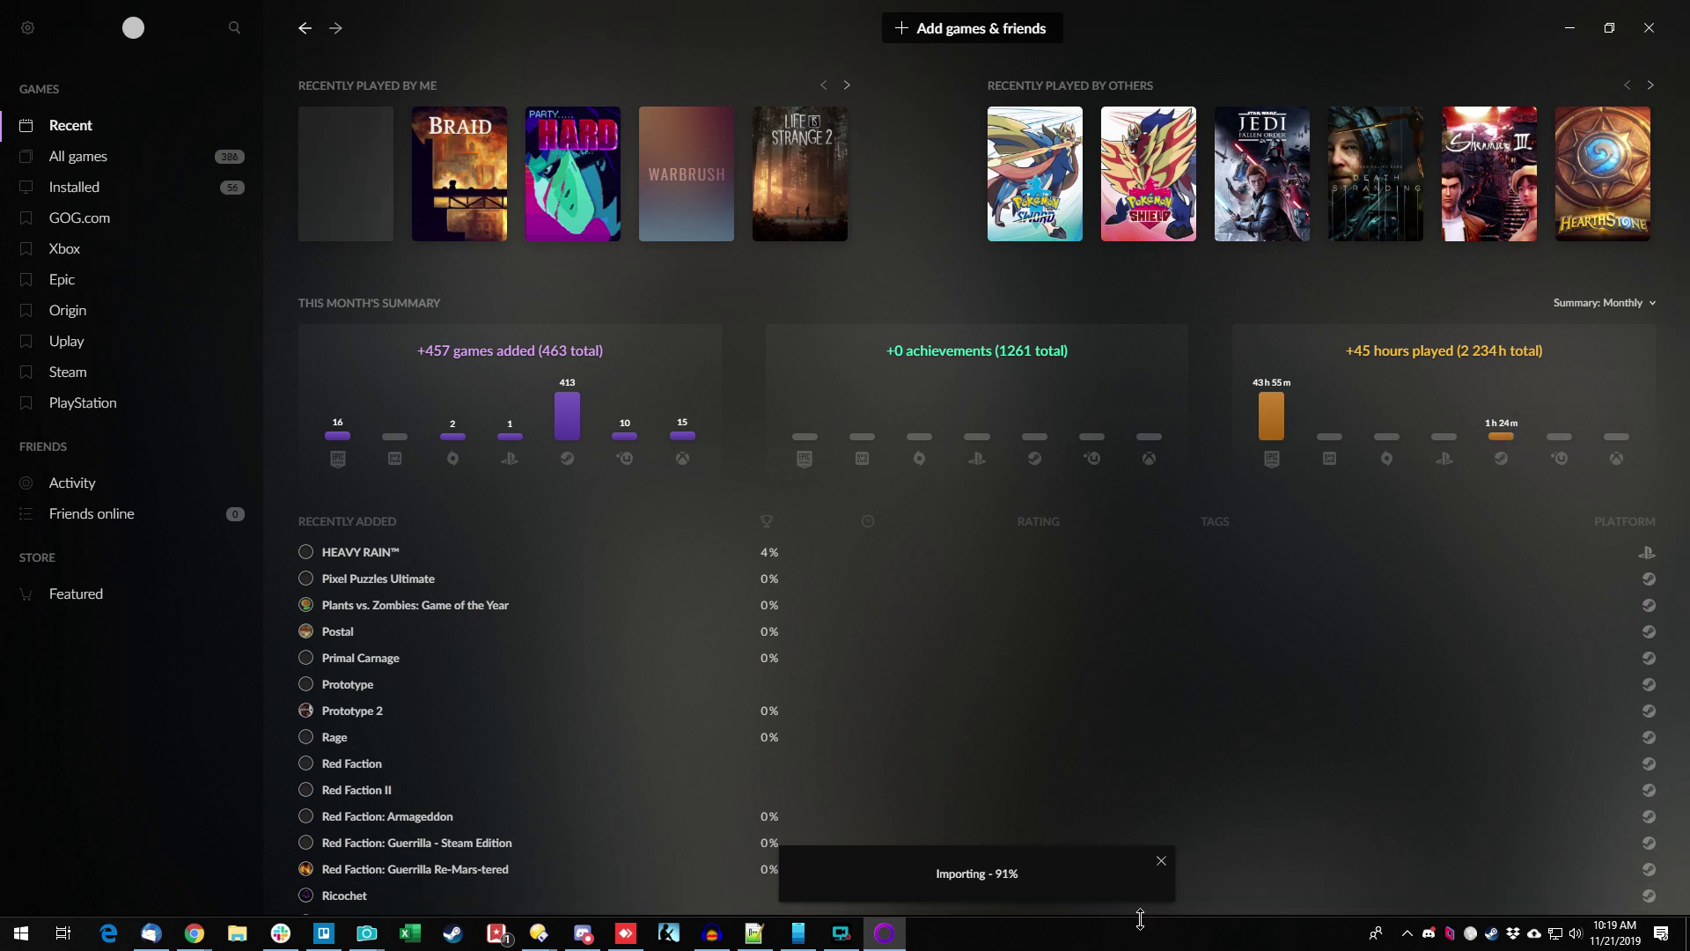
# Browse the imported games in the bookmarked Steam collection.
pyautogui.click(71, 375)
pyautogui.scroll(-5, 1426, 334)
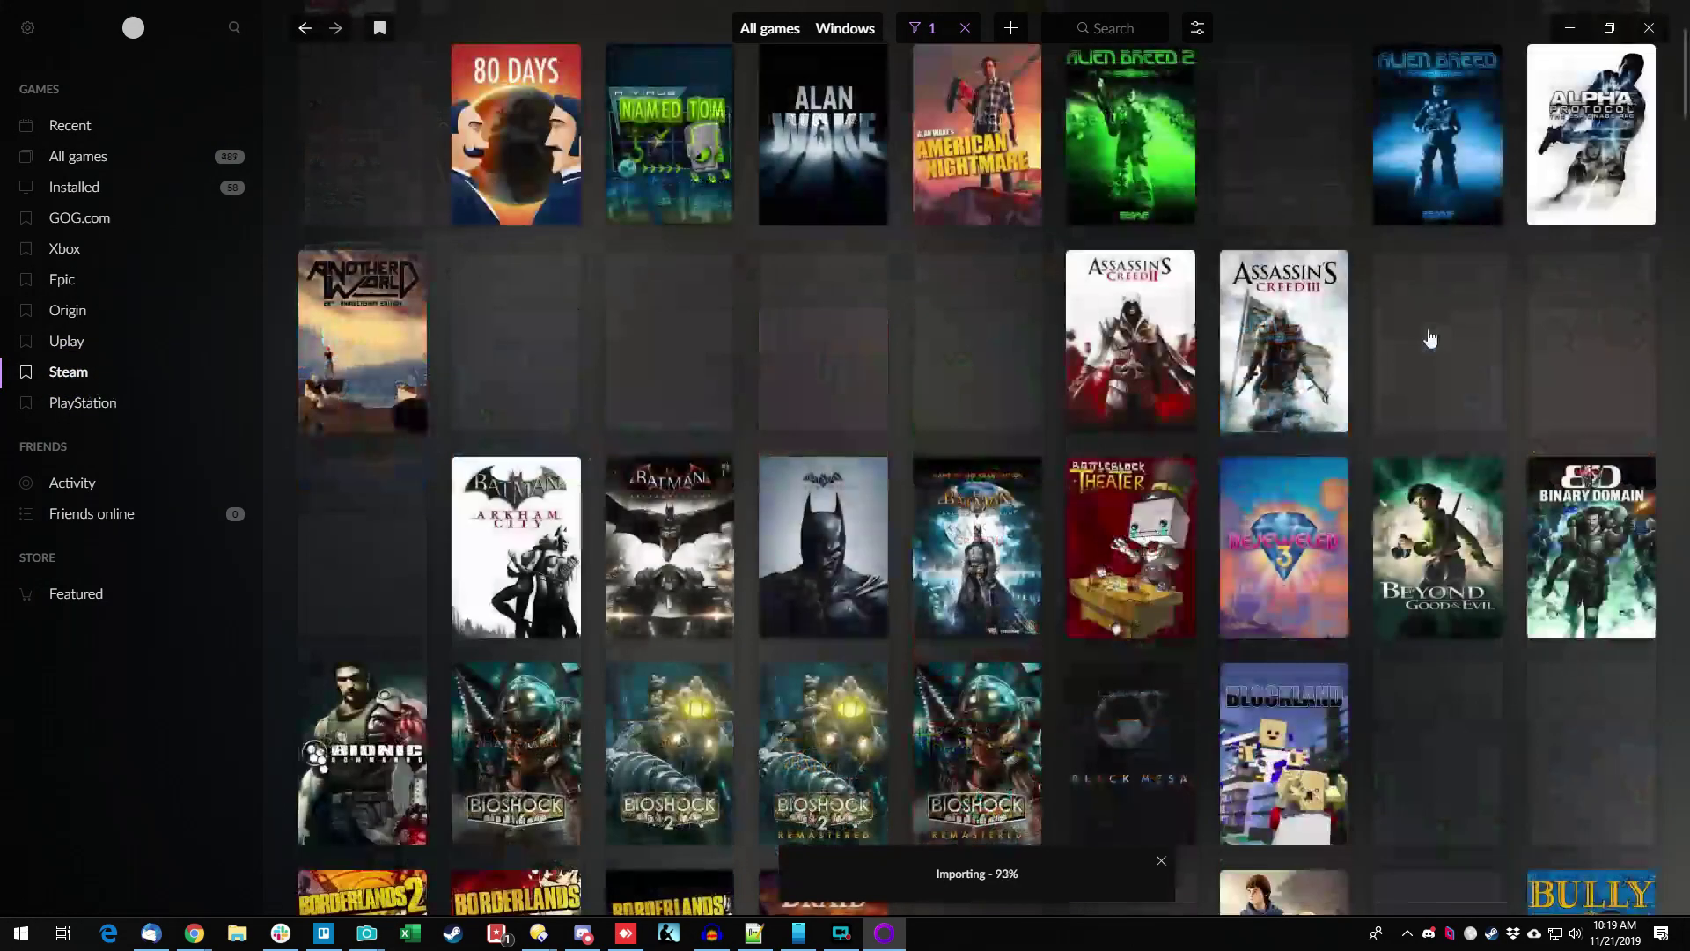
pyautogui.scroll(-2, 1430, 339)
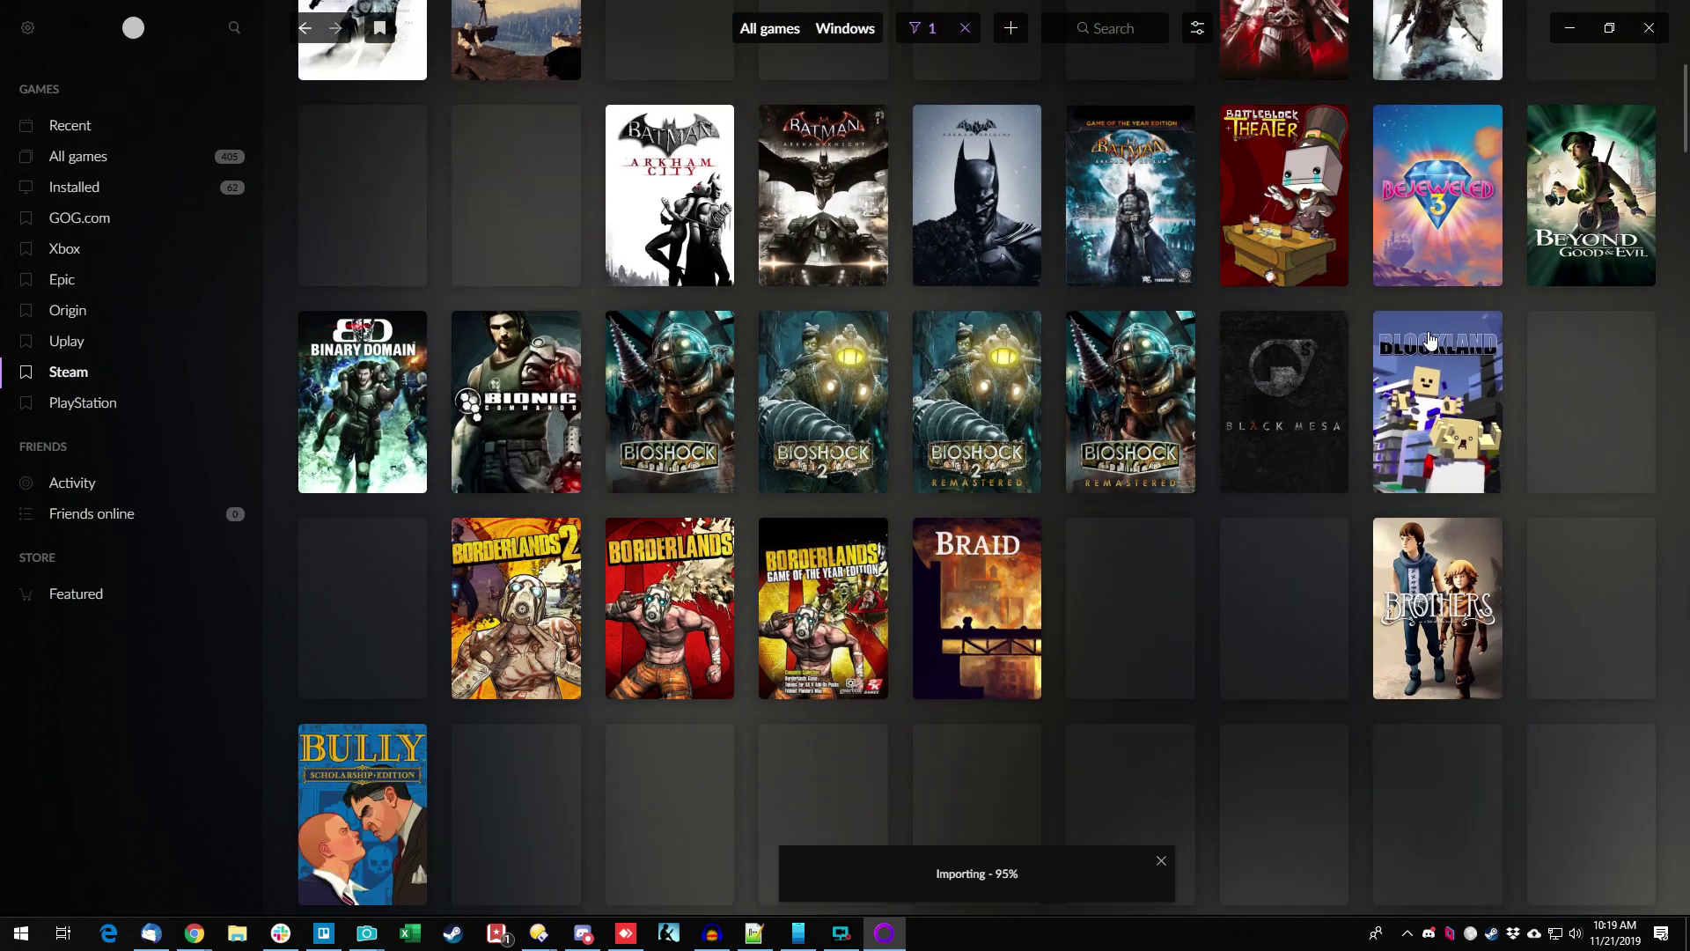
pyautogui.scroll(-2, 1408, 334)
pyautogui.scroll(-1, 1409, 335)
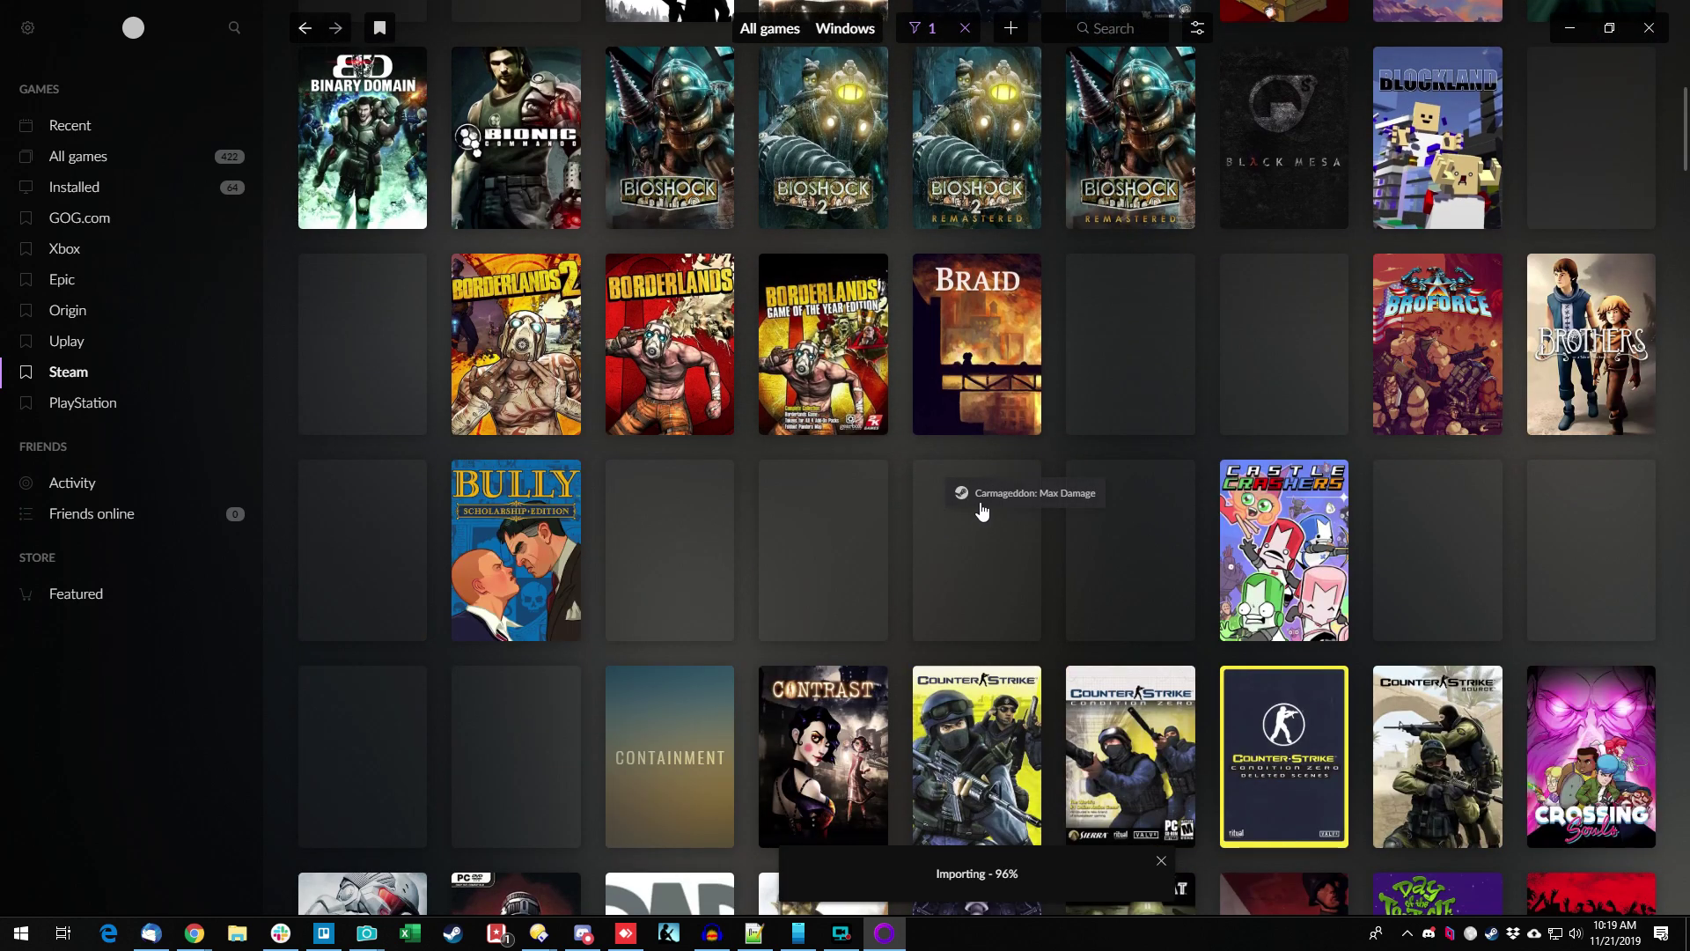
pyautogui.scroll(-2, 911, 405)
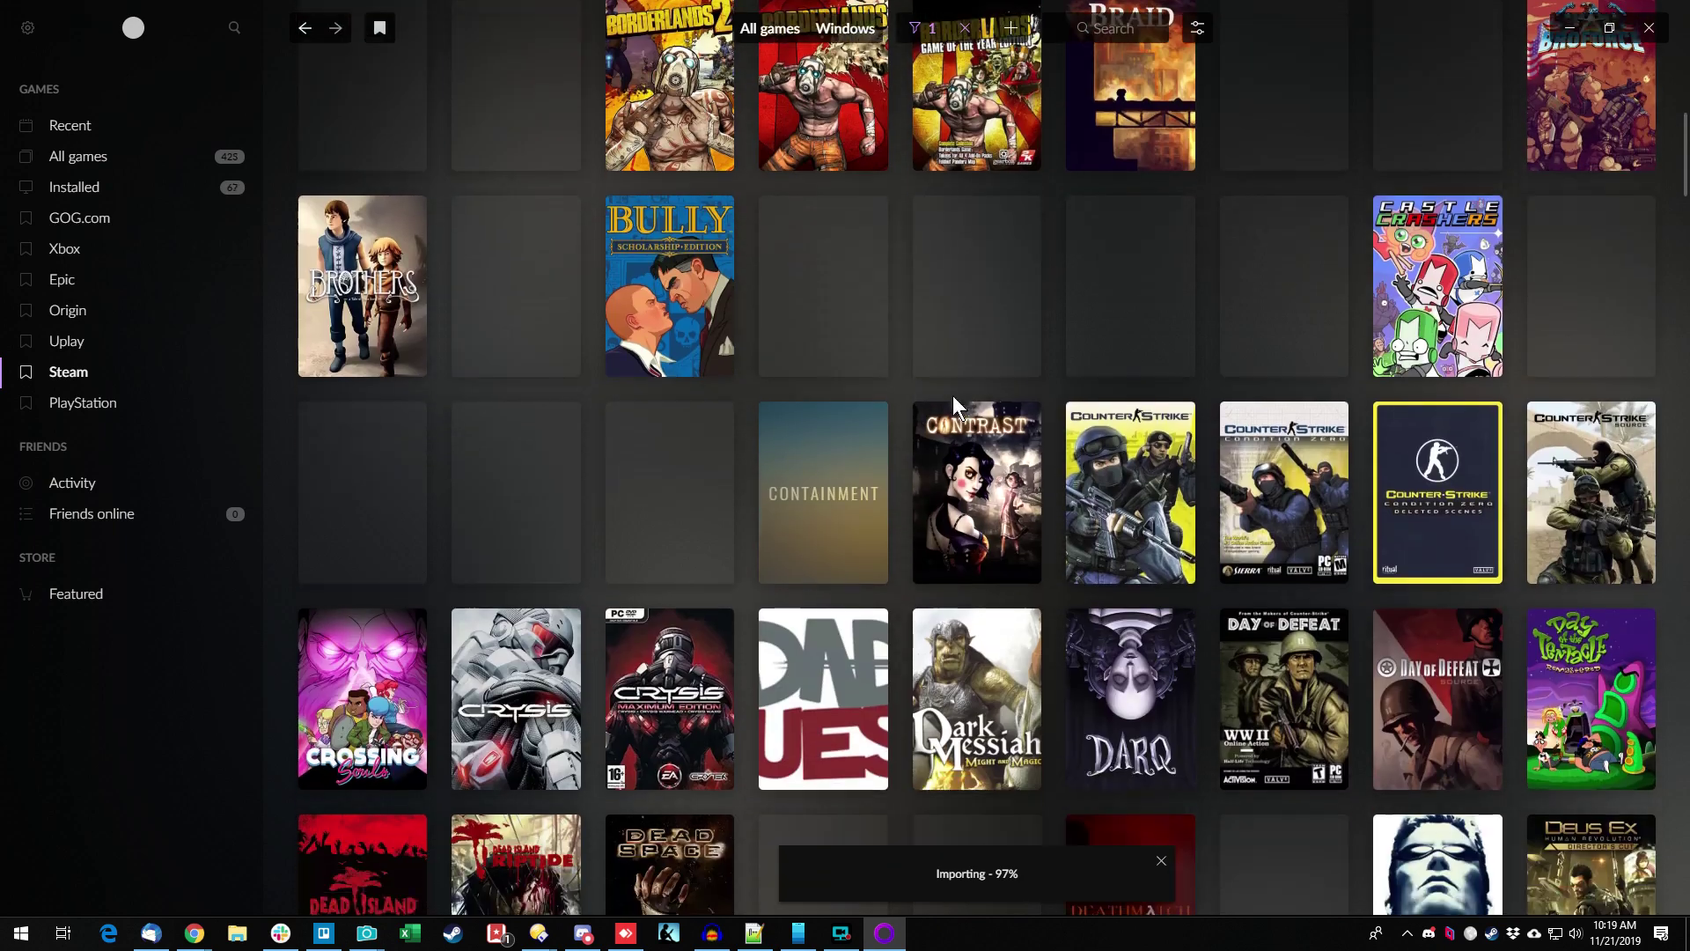
pyautogui.scroll(-2, 1230, 273)
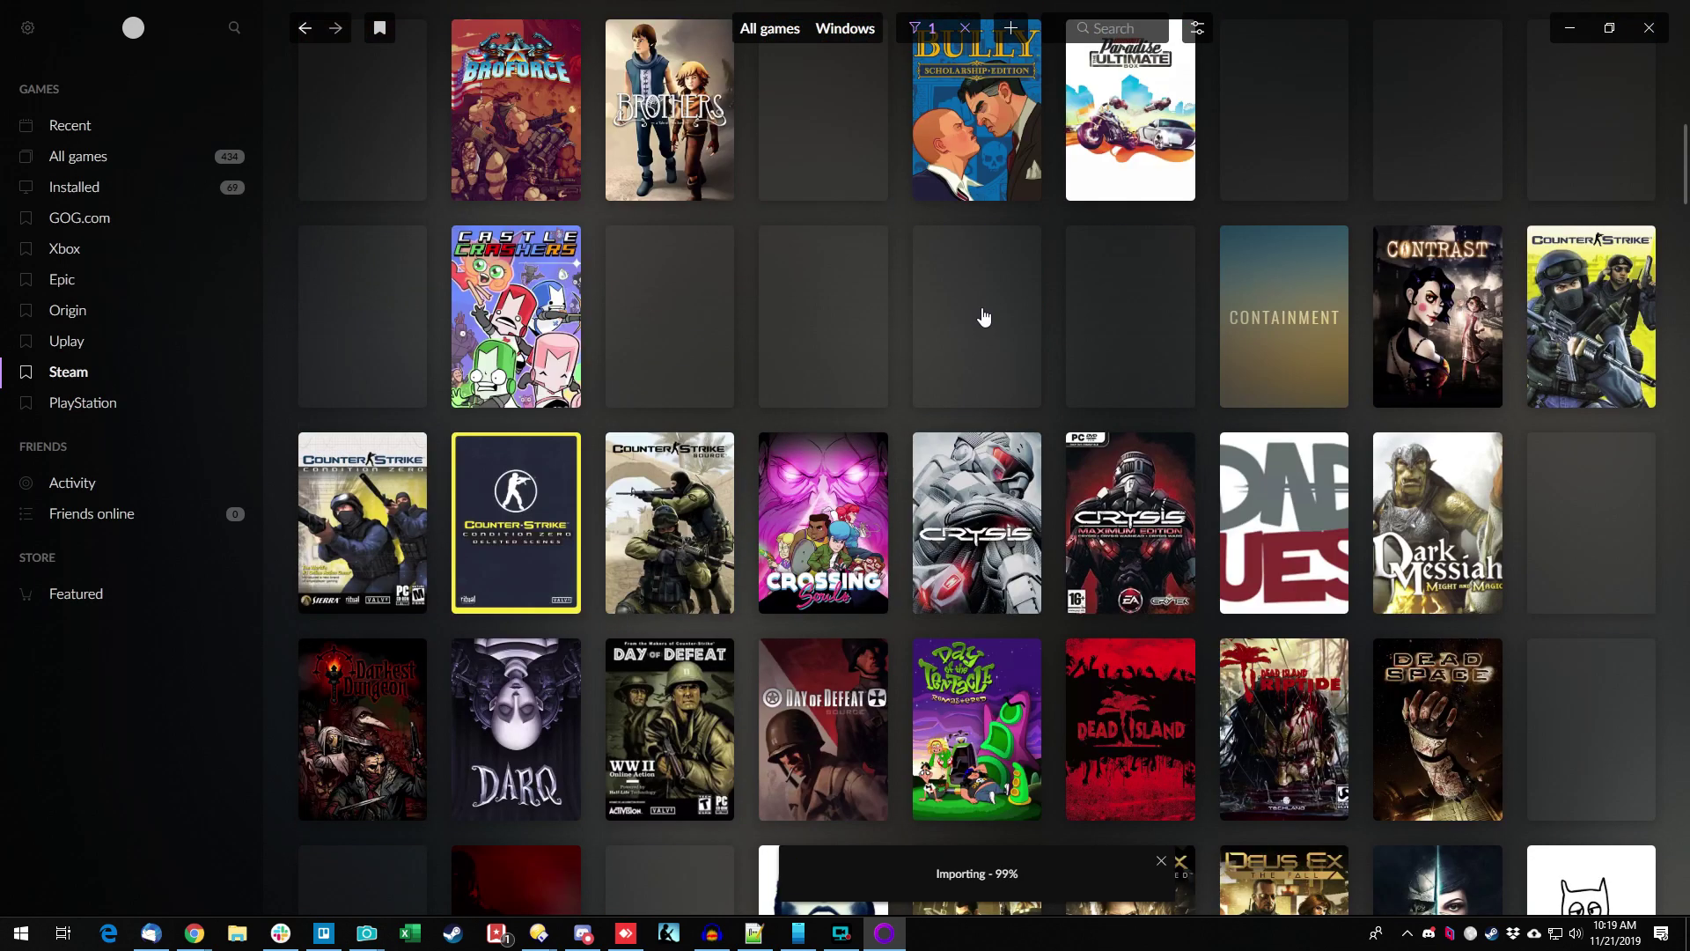
pyautogui.scroll(-2, 1288, 348)
pyautogui.scroll(-2, 1288, 348)
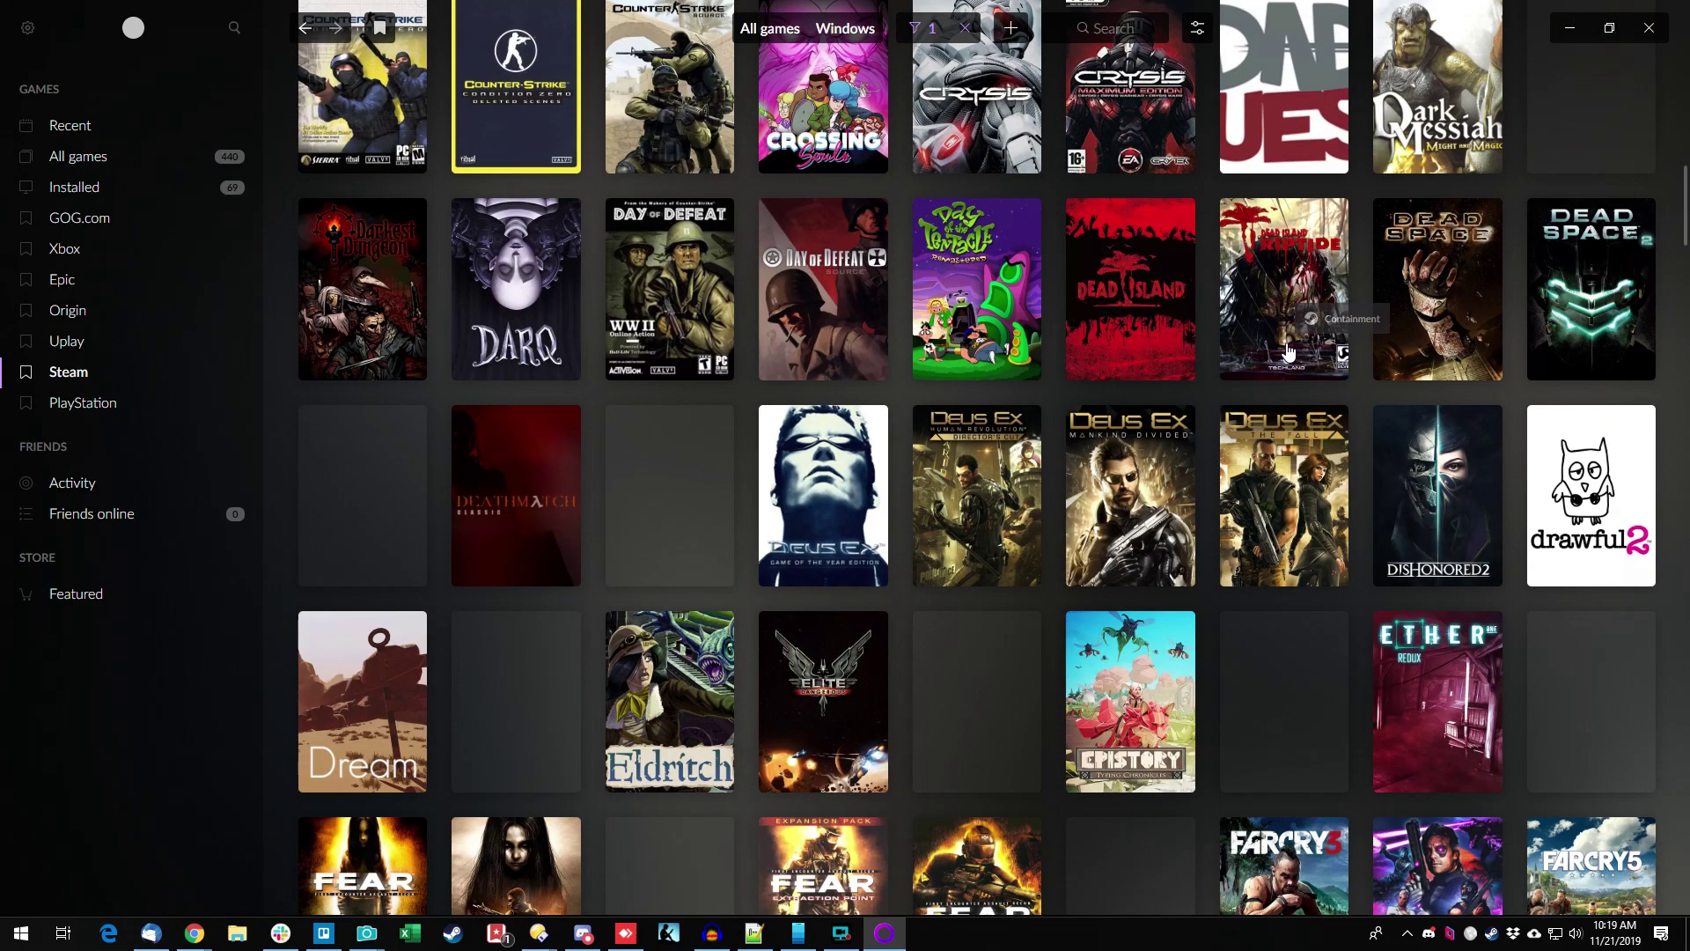
pyautogui.scroll(-3, 1277, 356)
pyautogui.scroll(-5, 1278, 356)
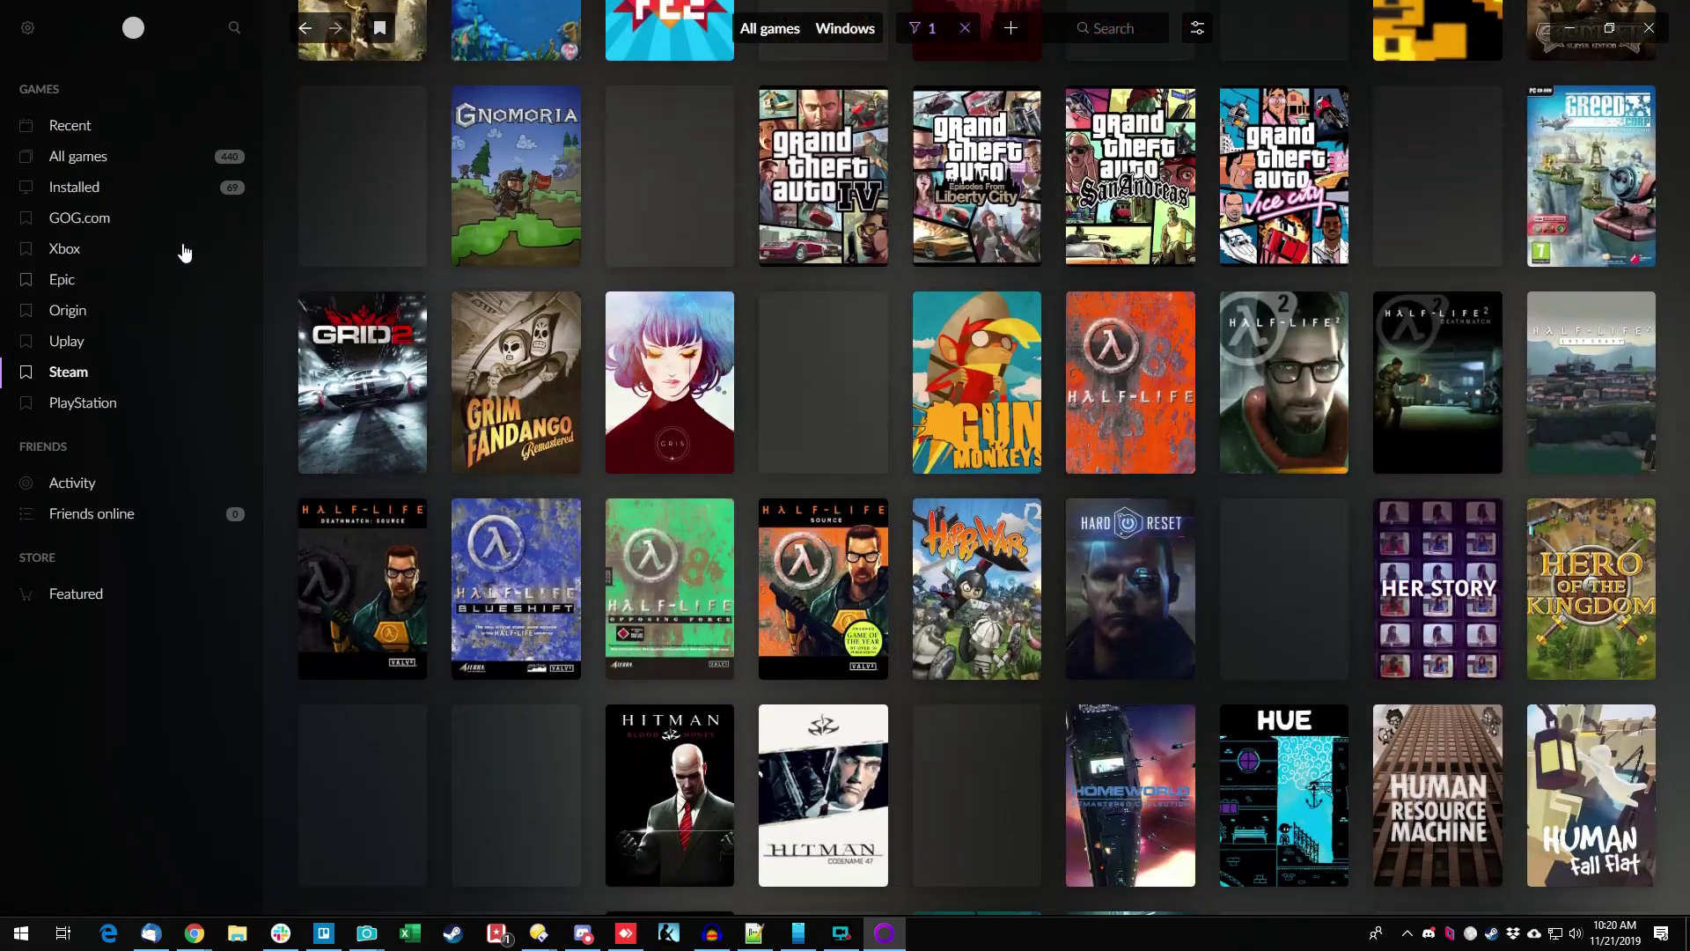
# View the bookmarked PlayStation, Uplay, Origin and GOG.com collections one after another.
pyautogui.click(74, 411)
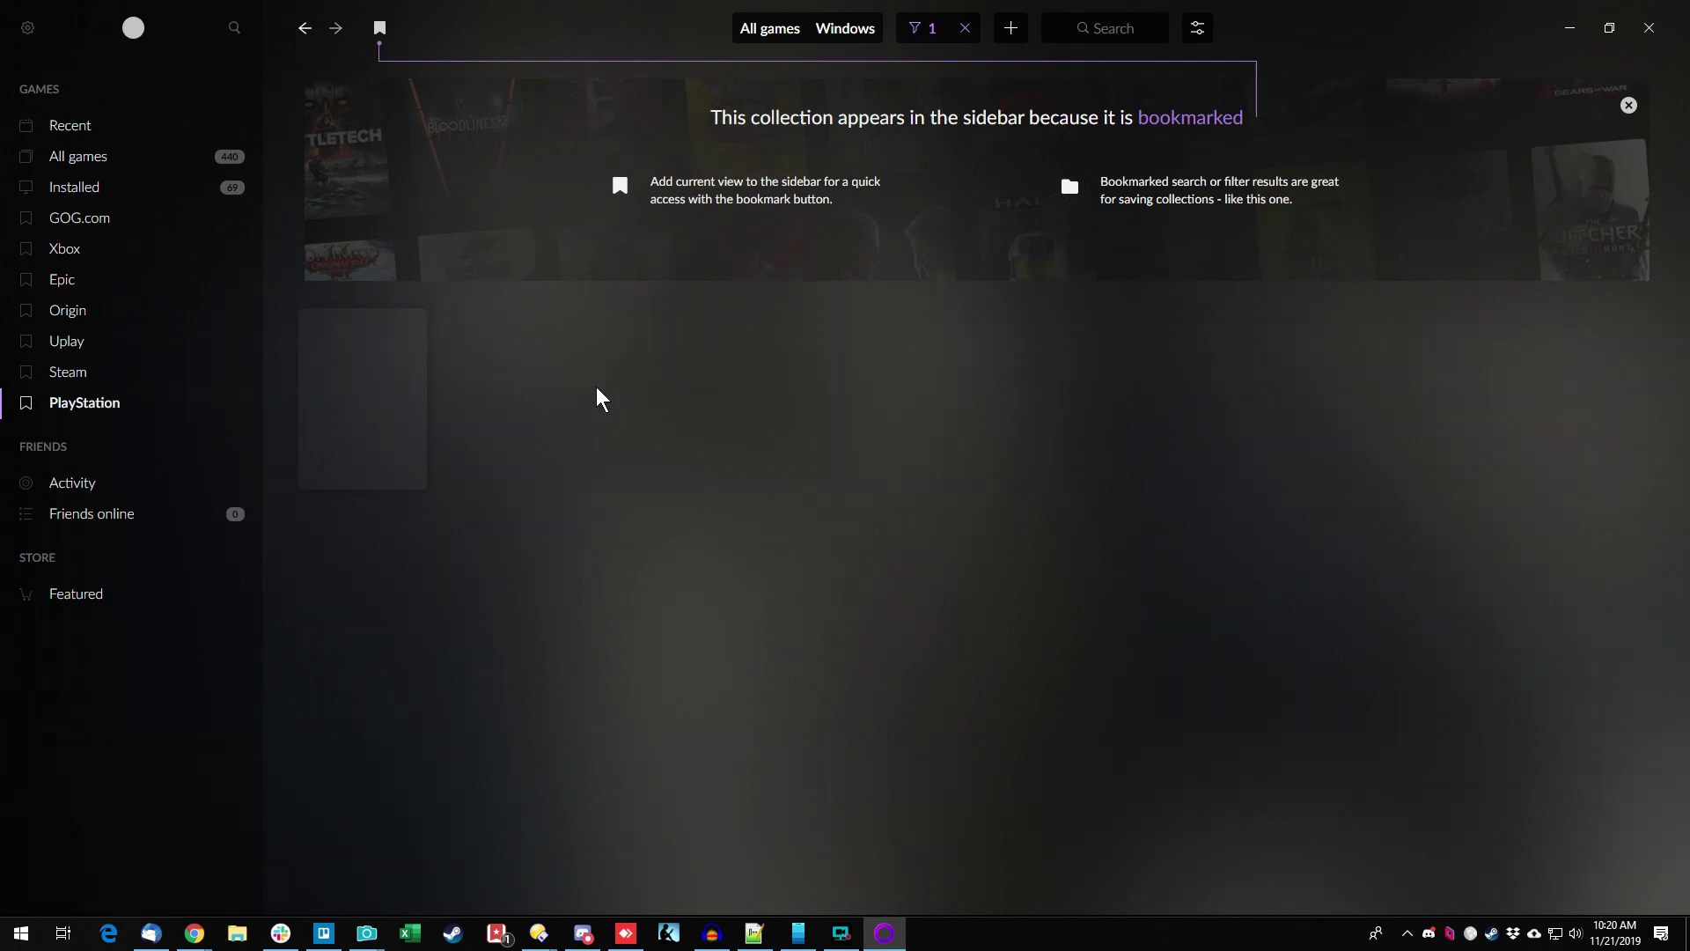
pyautogui.click(75, 343)
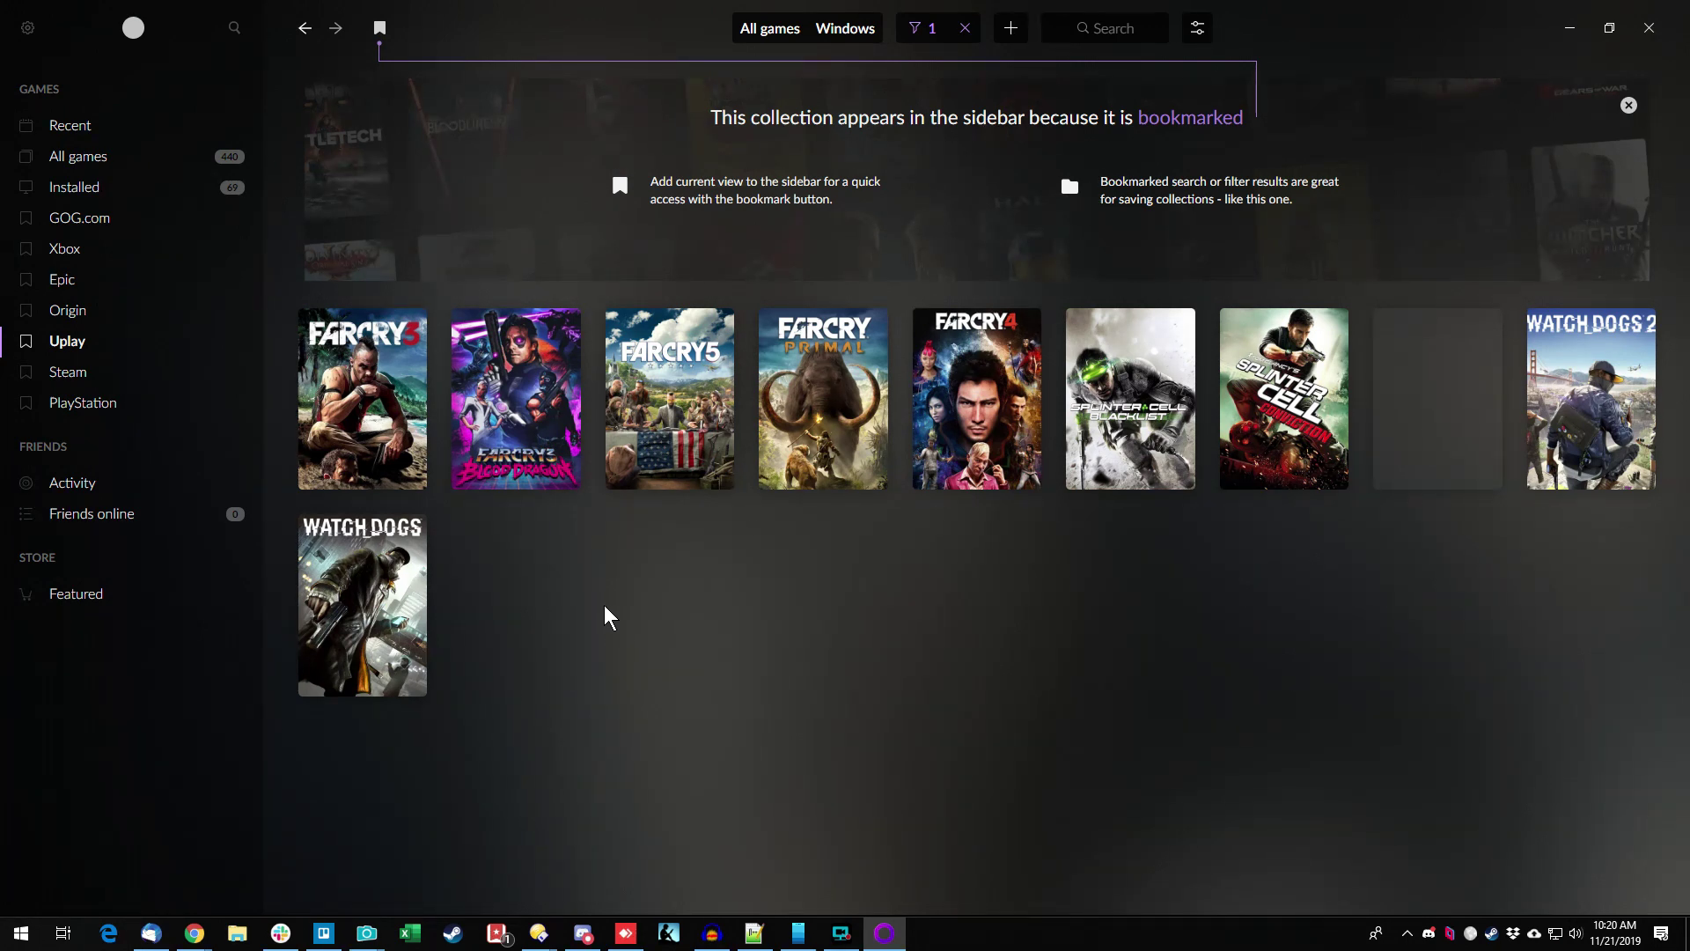
pyautogui.press('Up')
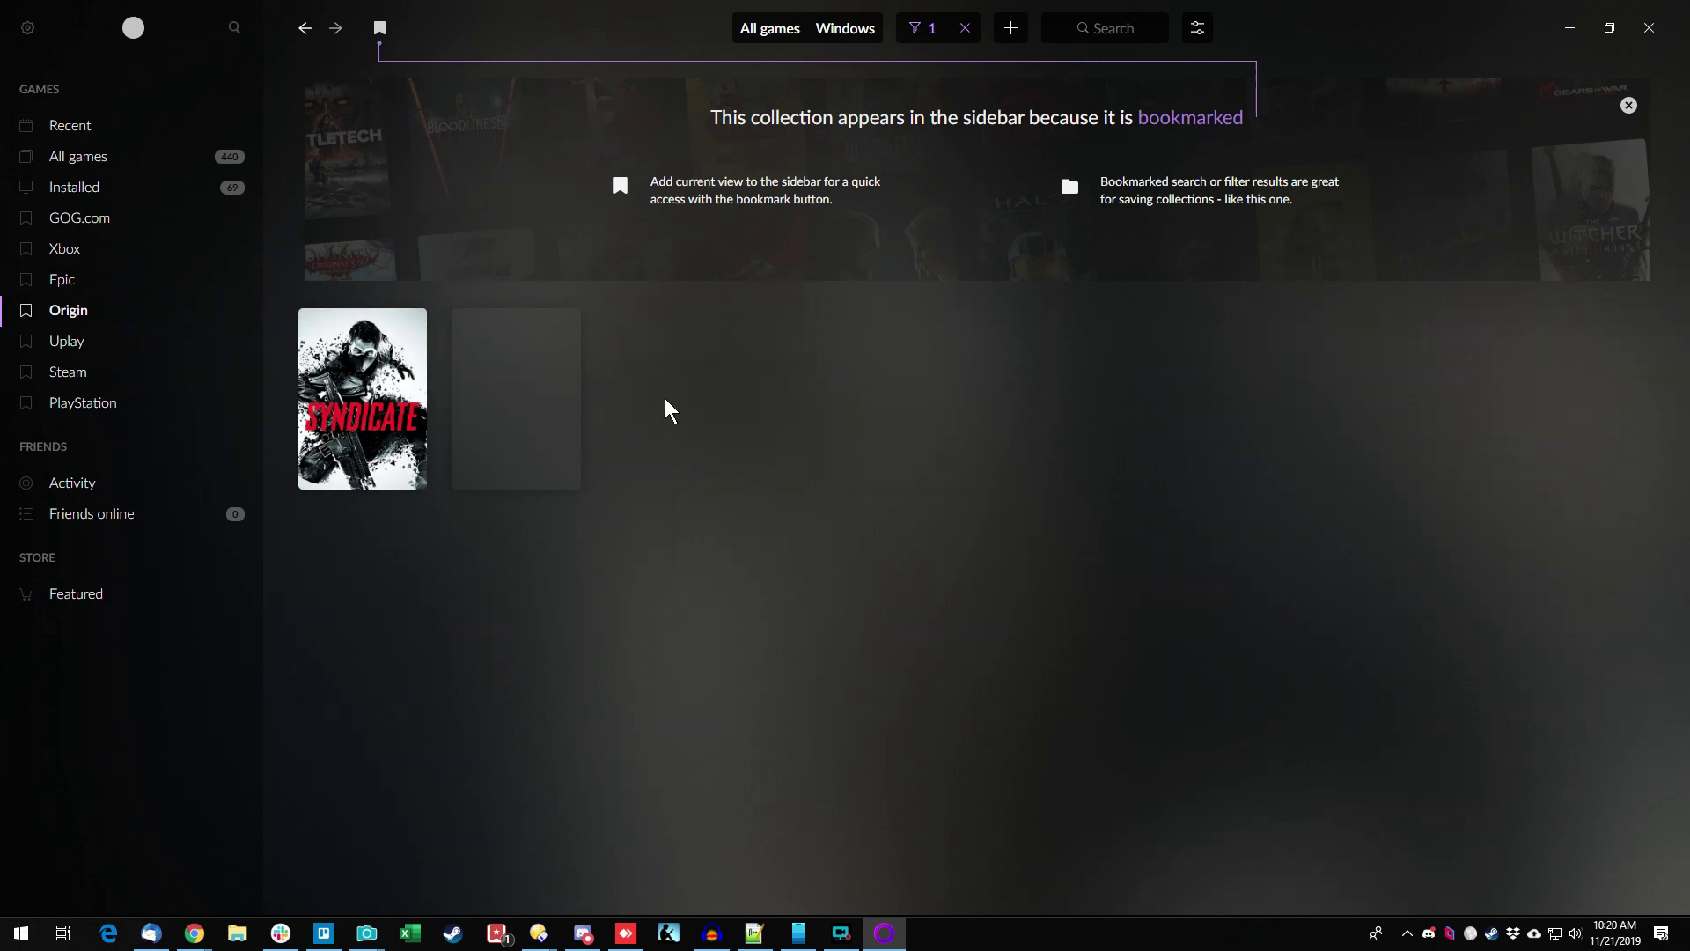
pyautogui.click(79, 218)
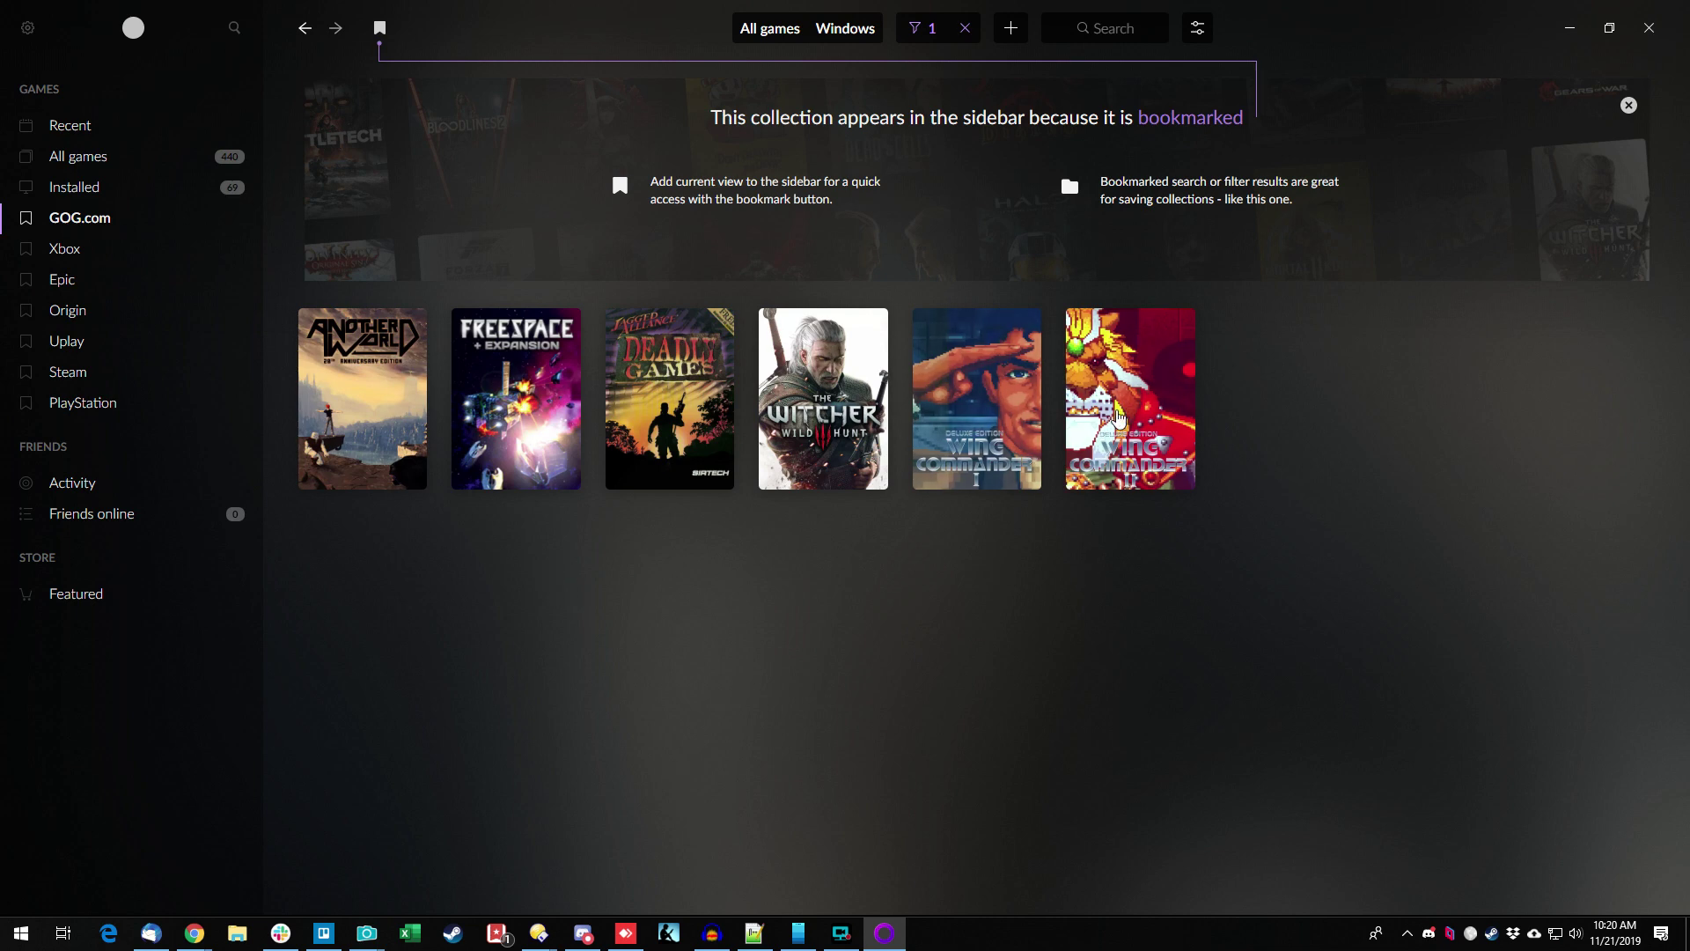
# Look through all installed games across platforms and view the complete games library.
pyautogui.click(106, 197)
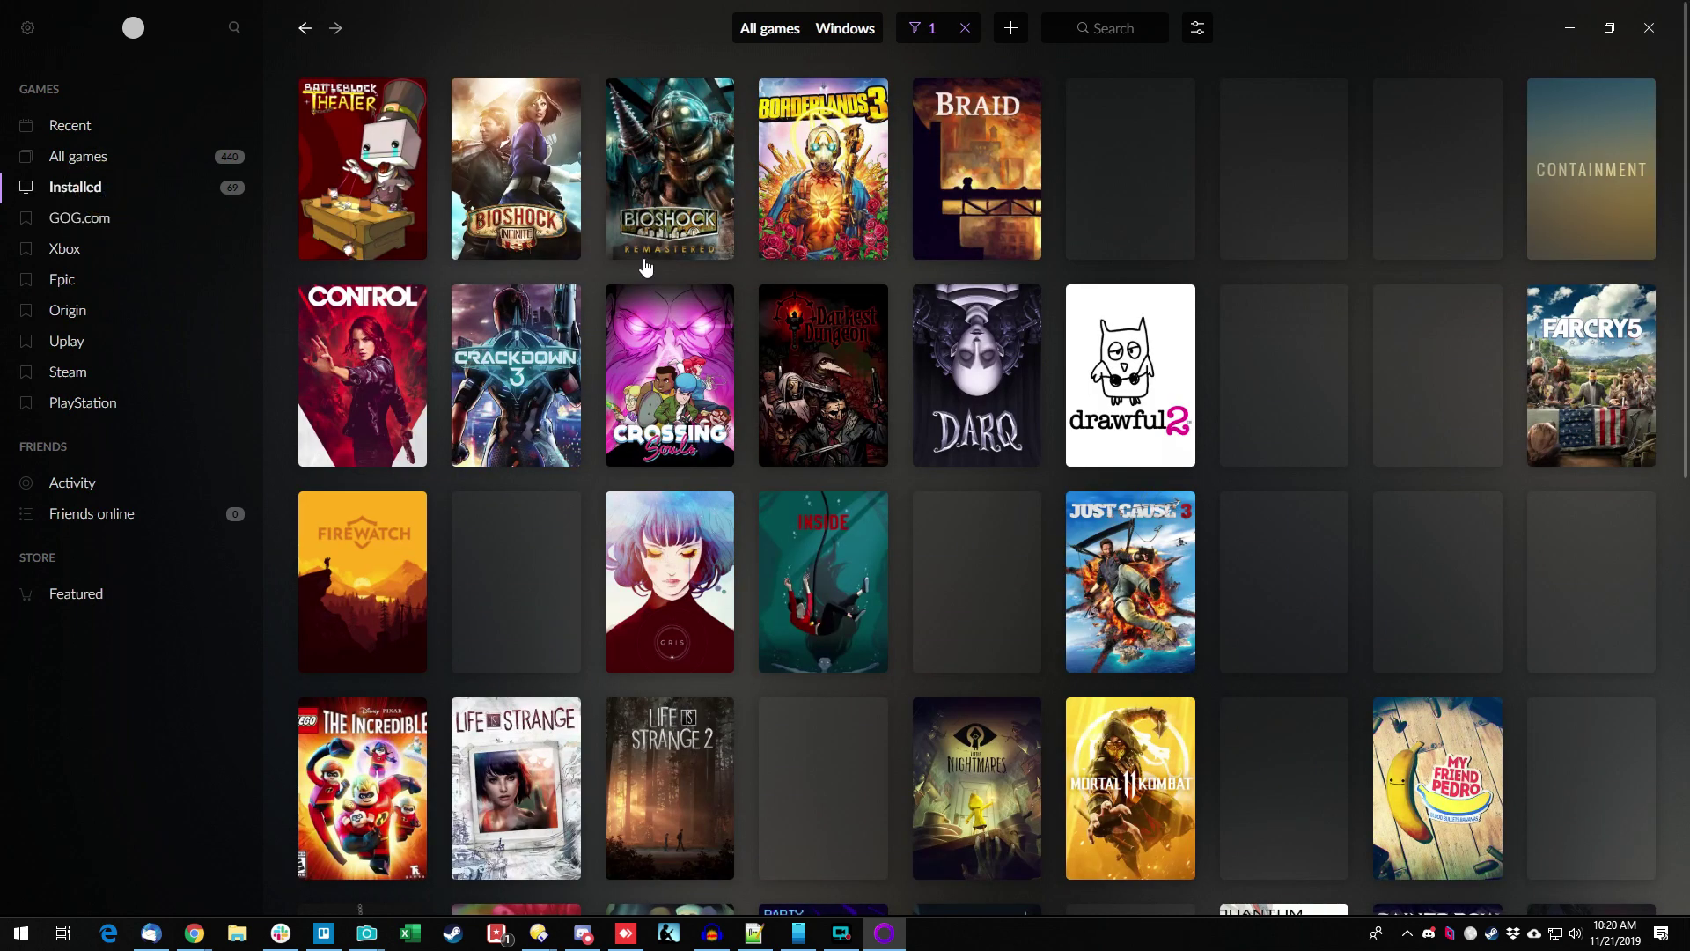
pyautogui.scroll(-5, 690, 280)
pyautogui.scroll(-3, 692, 294)
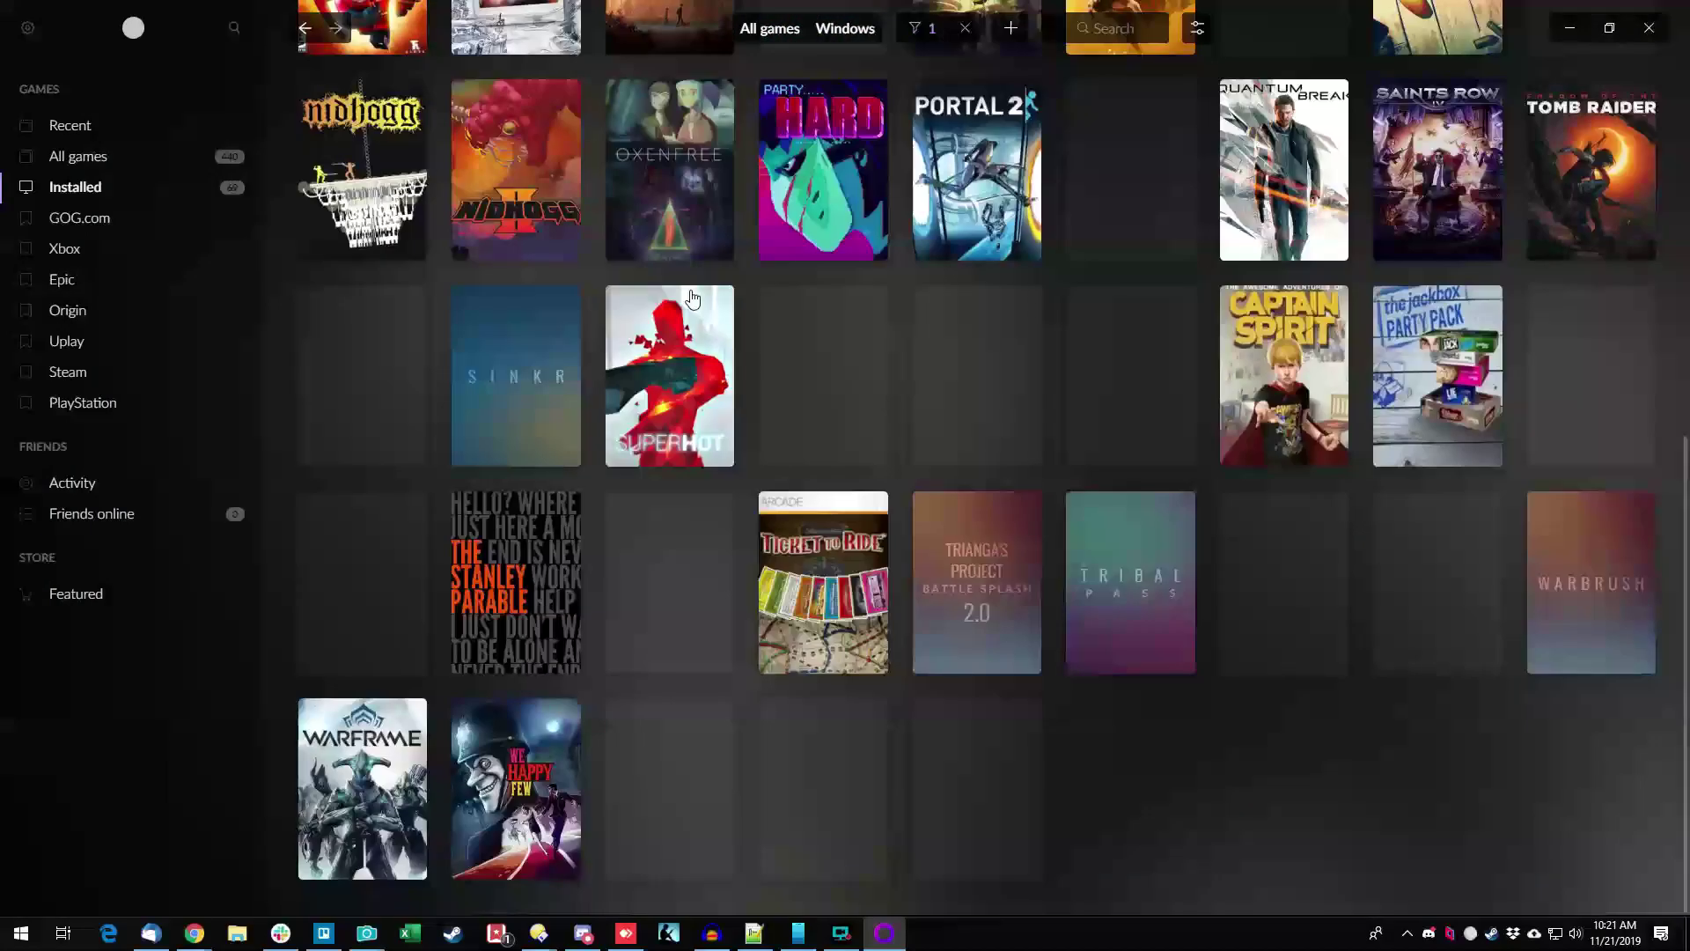
pyautogui.scroll(10, 692, 295)
pyautogui.click(79, 156)
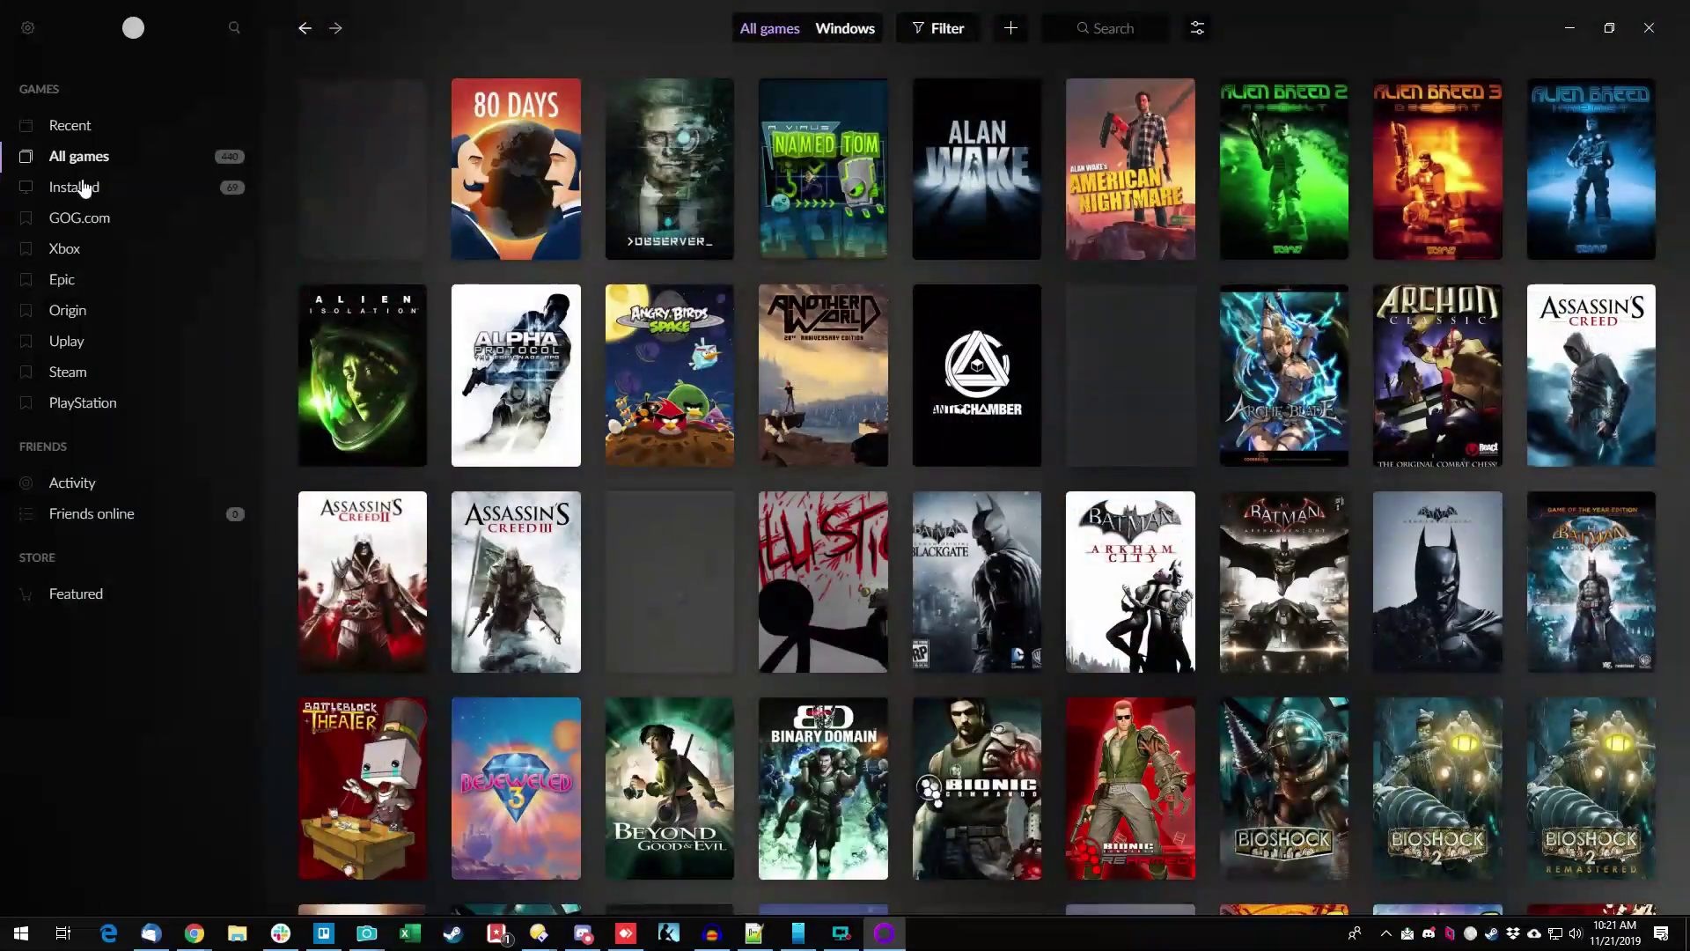
# Review the Recent overview with its monthly summary, recently played games and recently added list.
pyautogui.click(74, 132)
pyautogui.scroll(-3, 795, 540)
pyautogui.scroll(3, 795, 539)
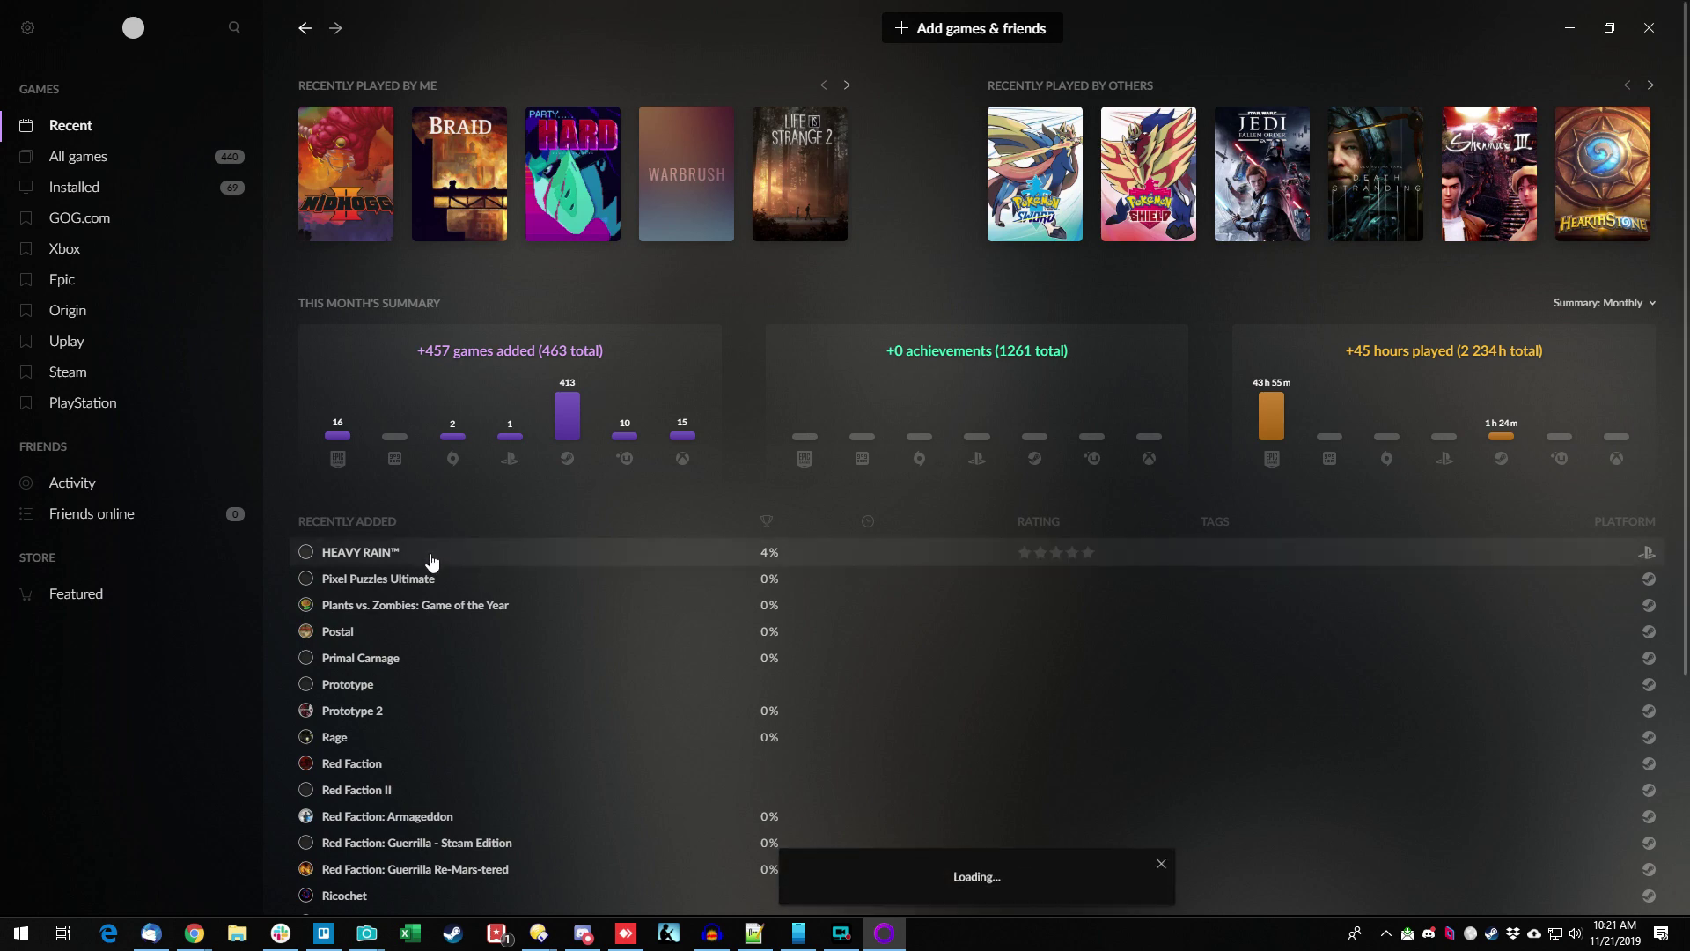
pyautogui.scroll(-3, 546, 713)
pyautogui.scroll(3, 599, 672)
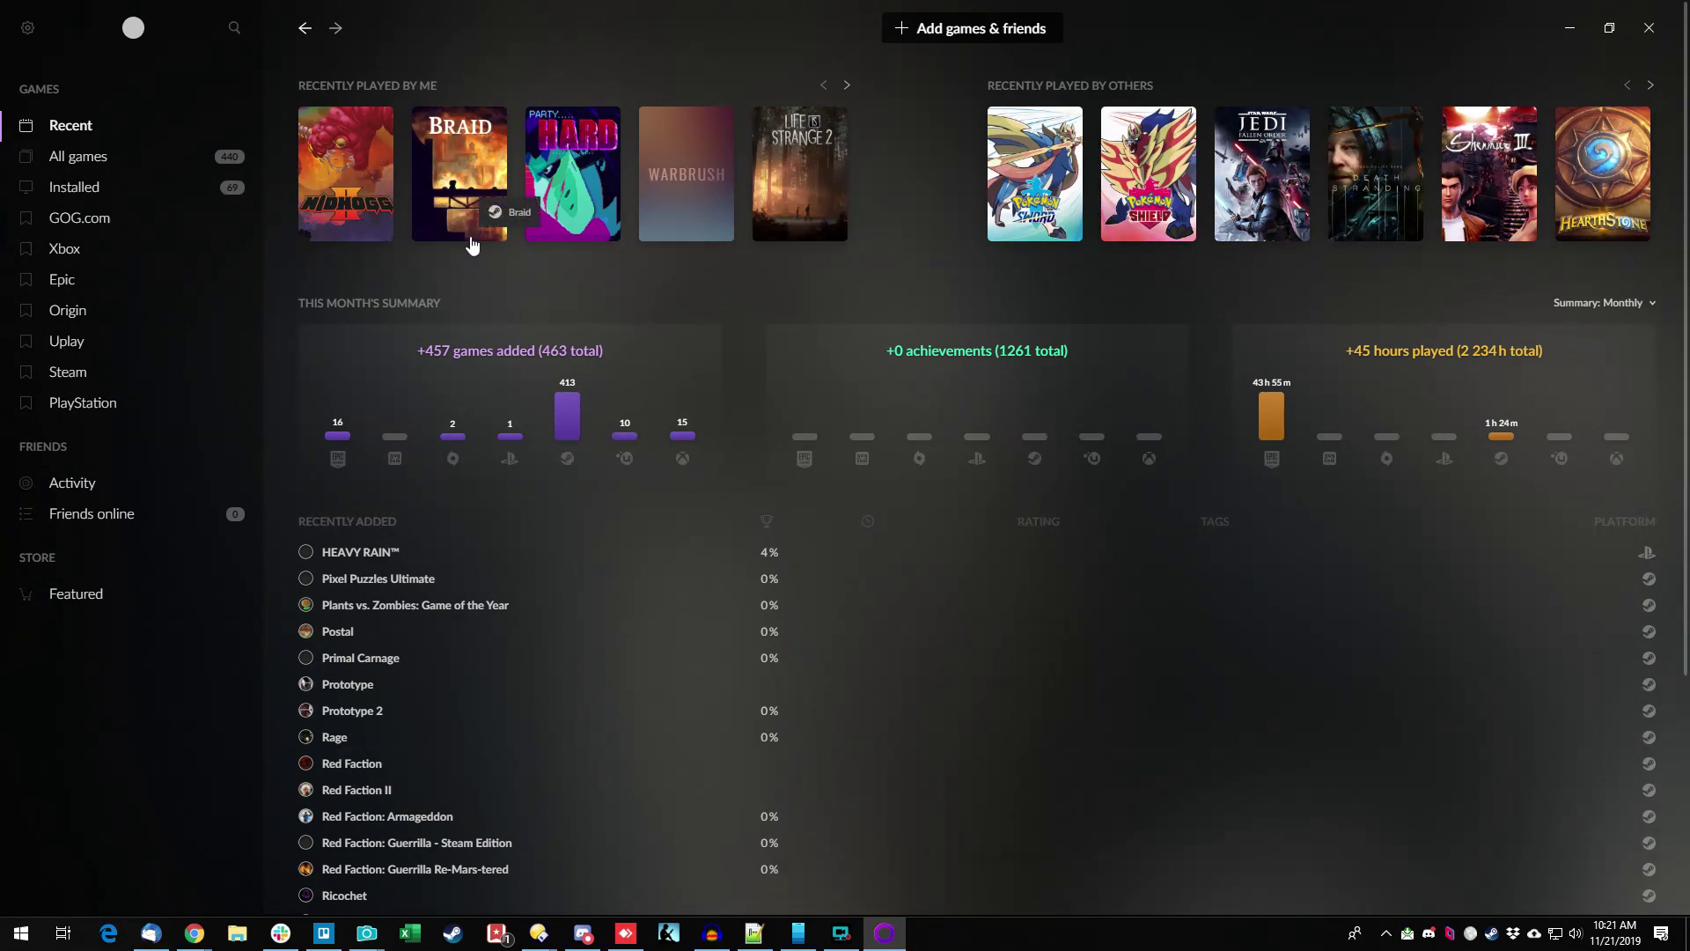
# Check the options for adding friends, close them, and view the friends activity feed.
pyautogui.click(980, 29)
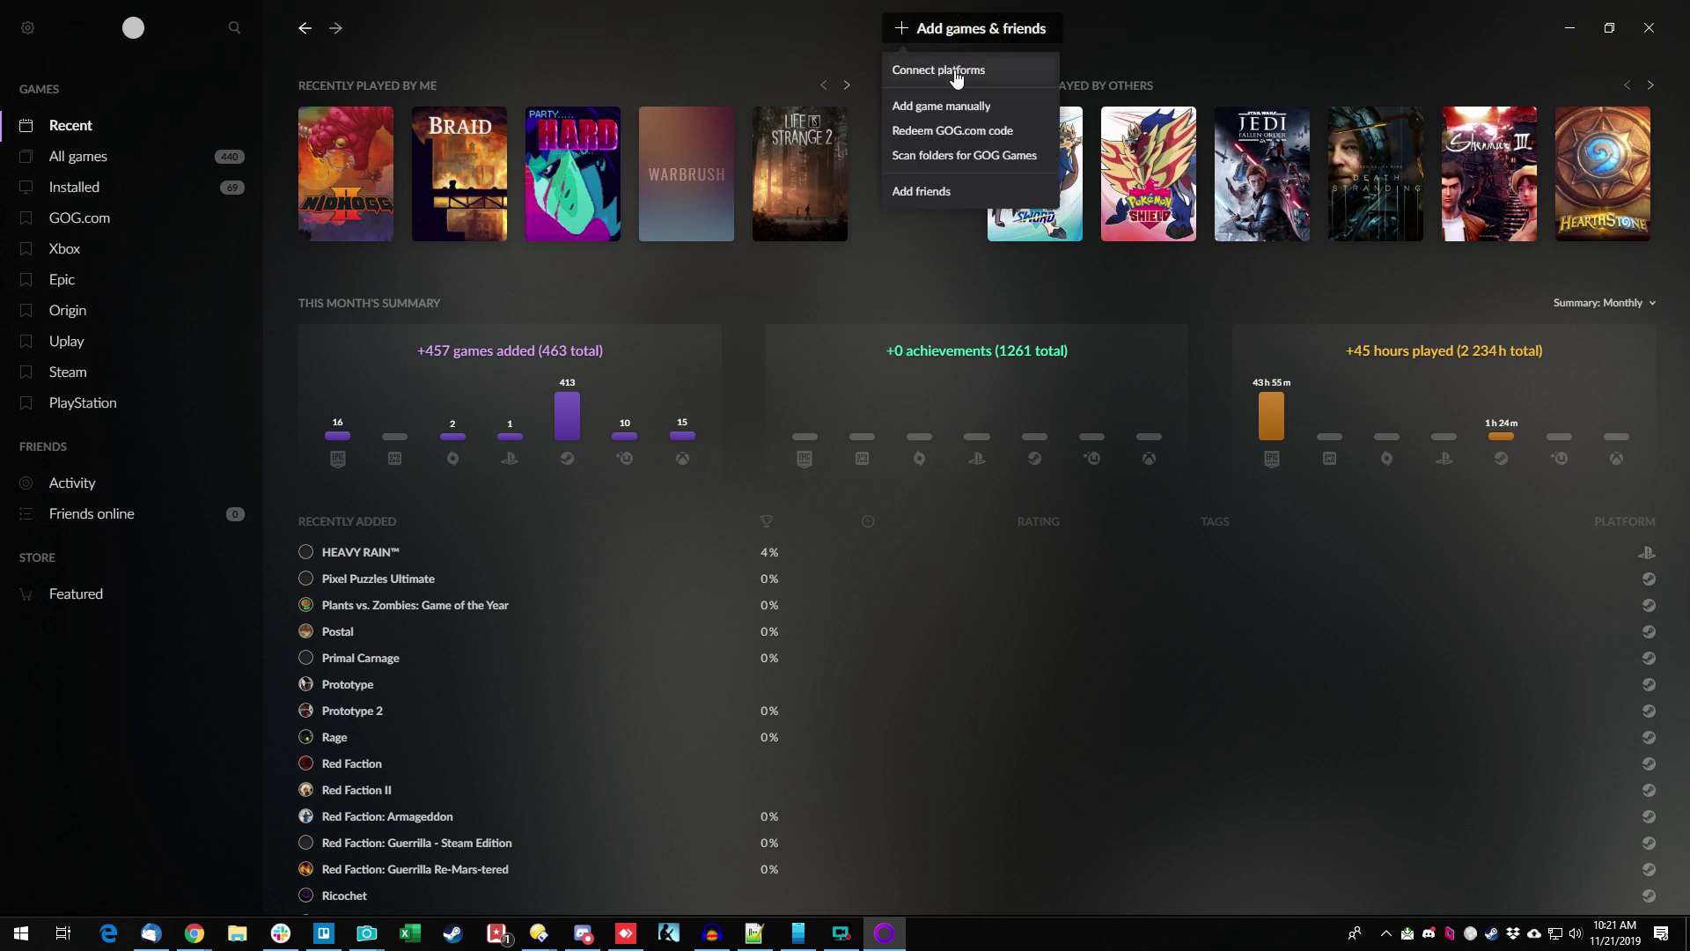
pyautogui.click(921, 191)
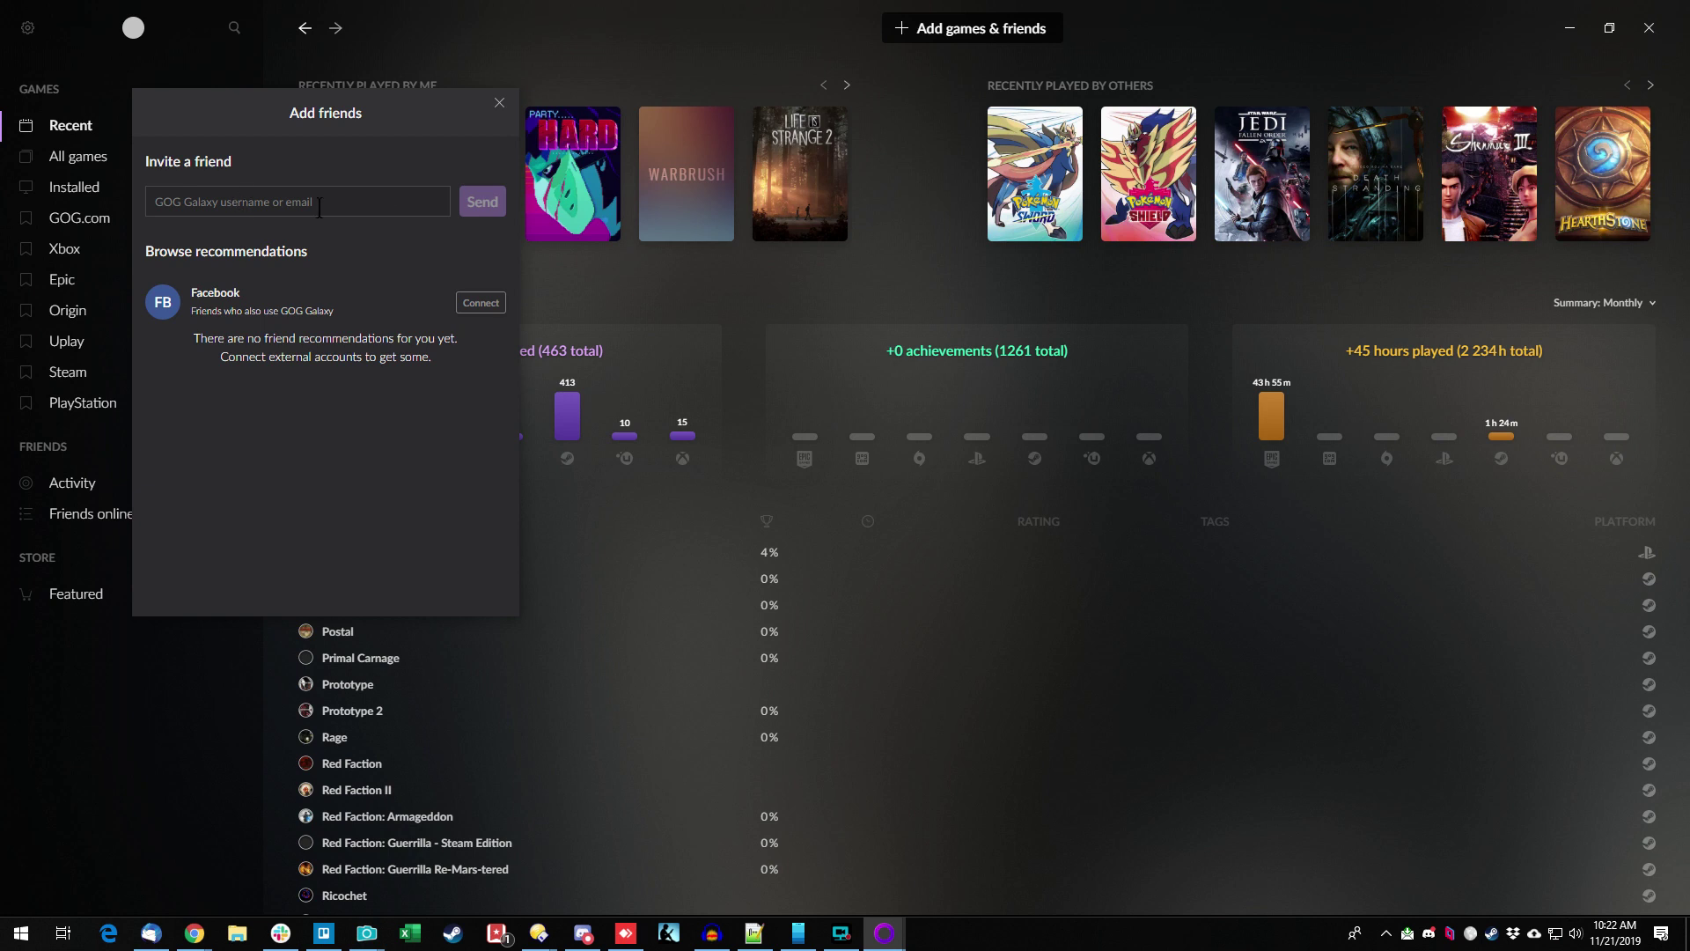
pyautogui.click(500, 104)
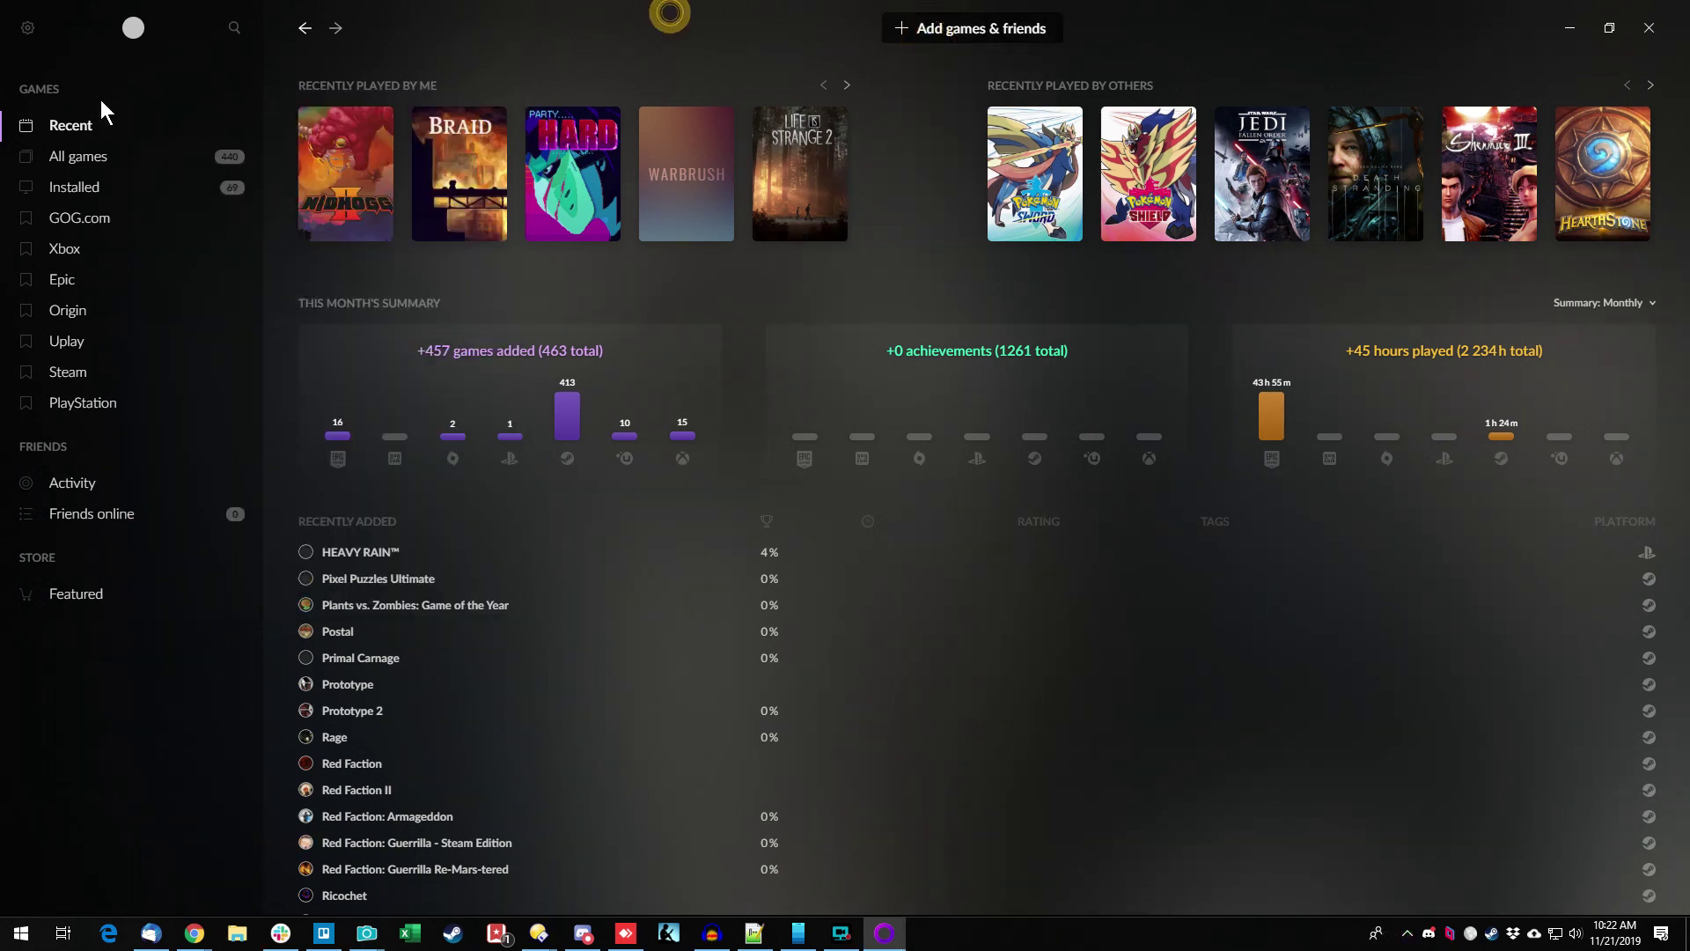
pyautogui.click(76, 489)
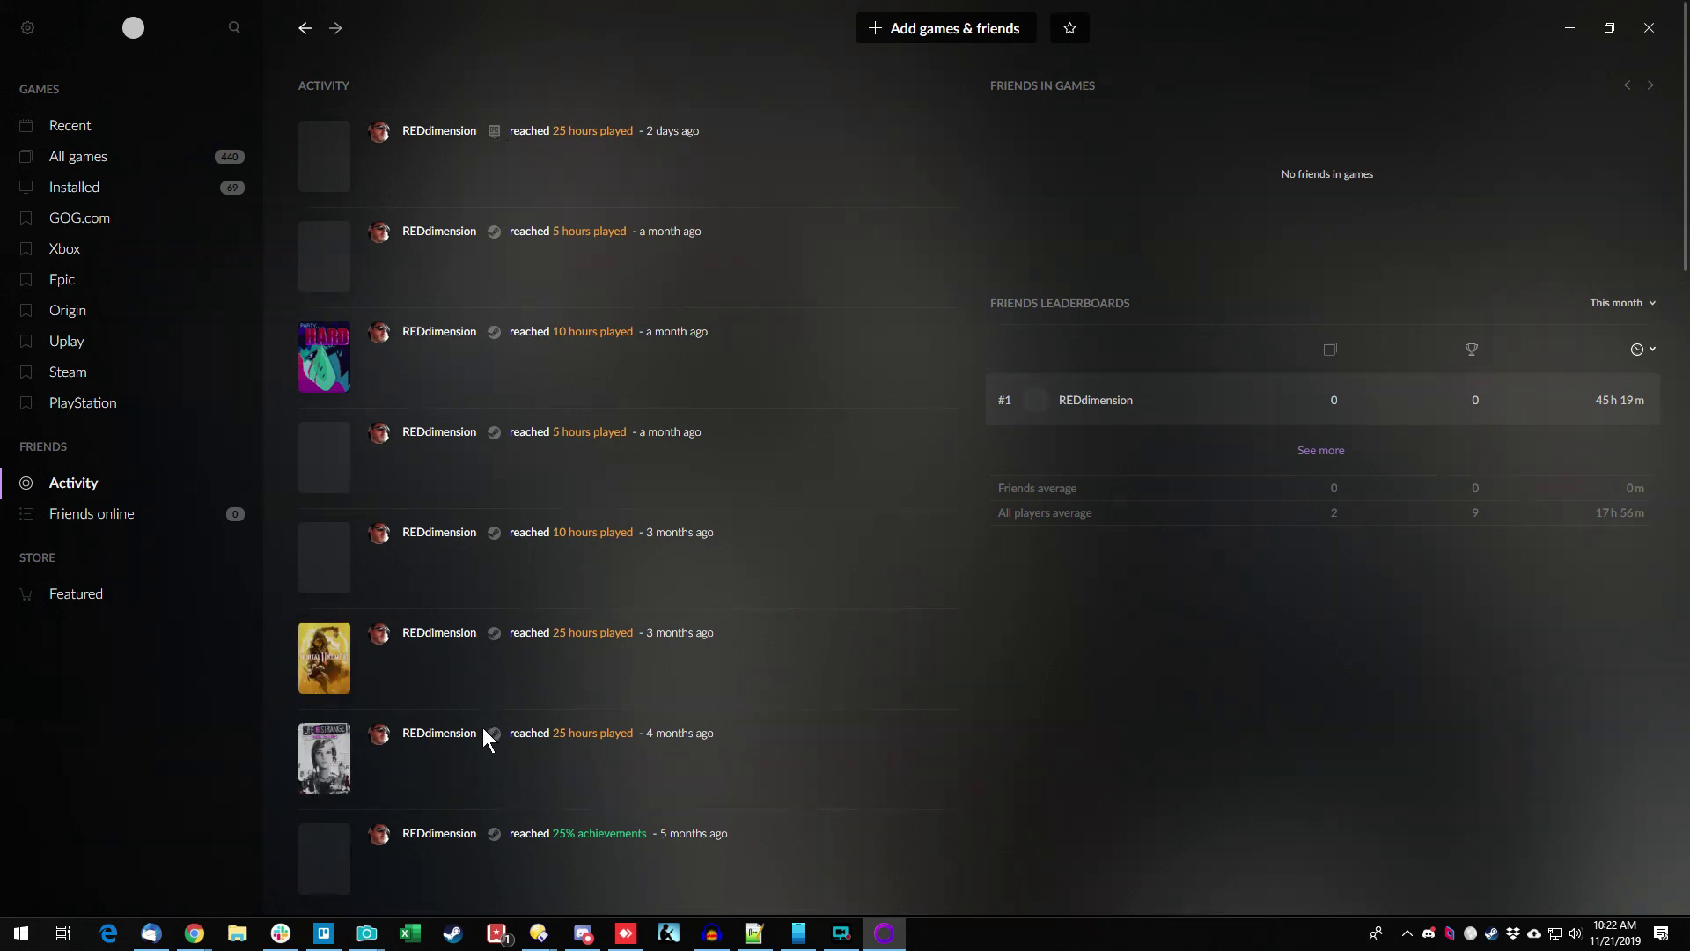
# Browse the highlights and current sales on the store's featured page.
pyautogui.click(75, 593)
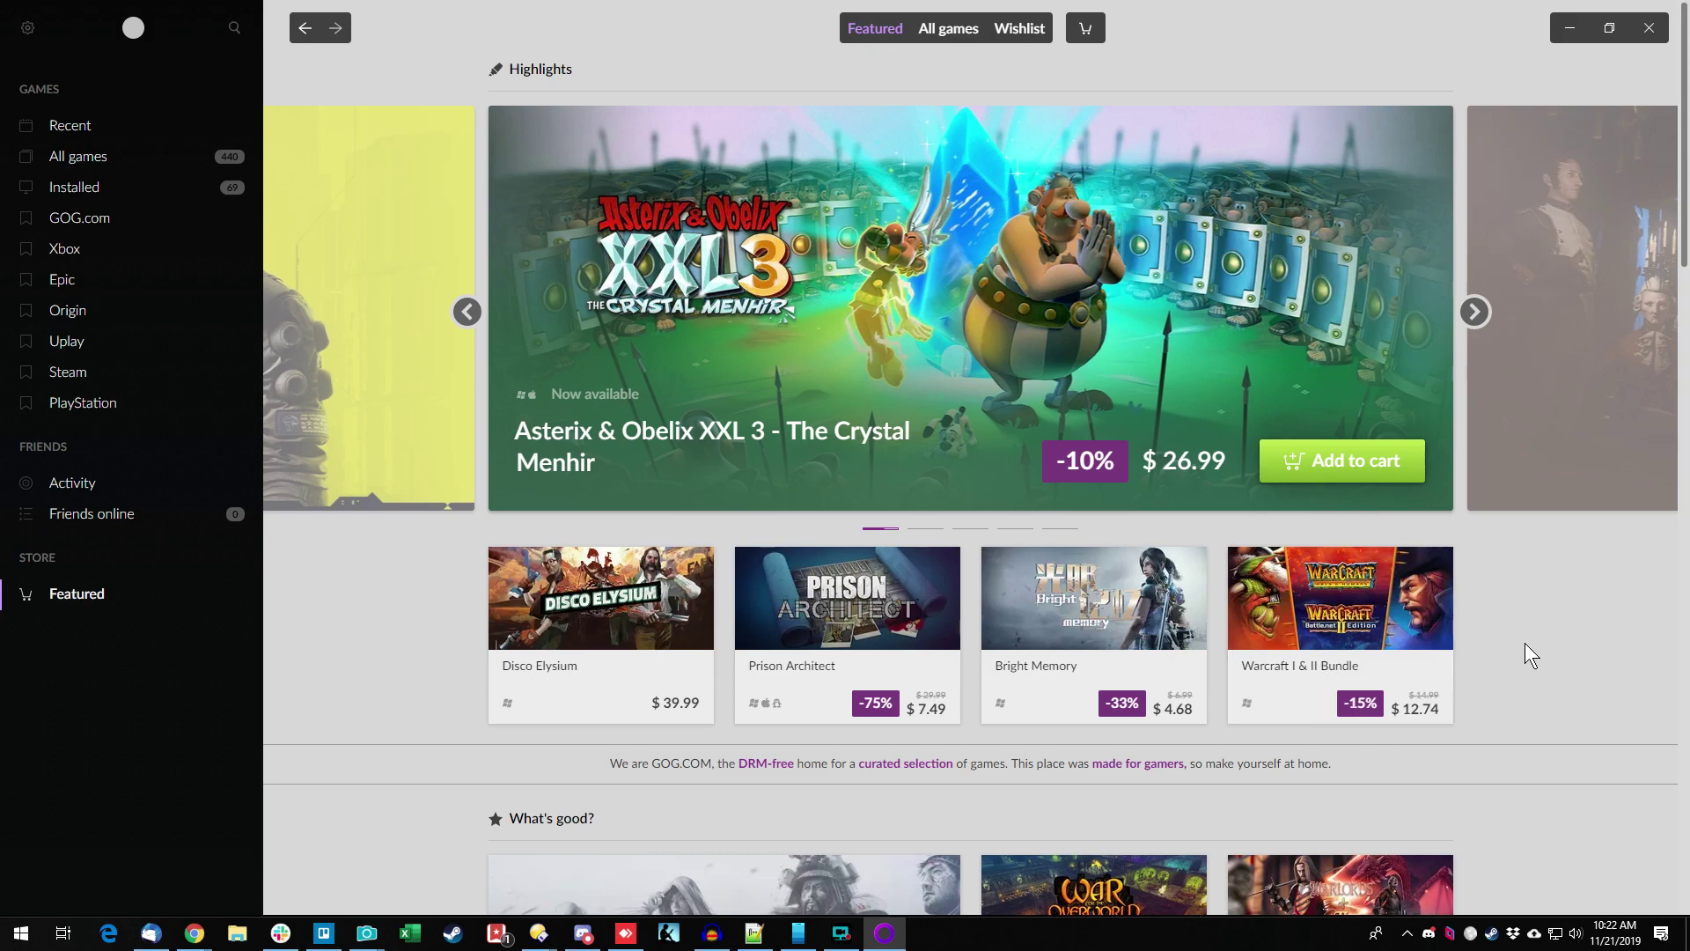
pyautogui.scroll(-5, 1526, 639)
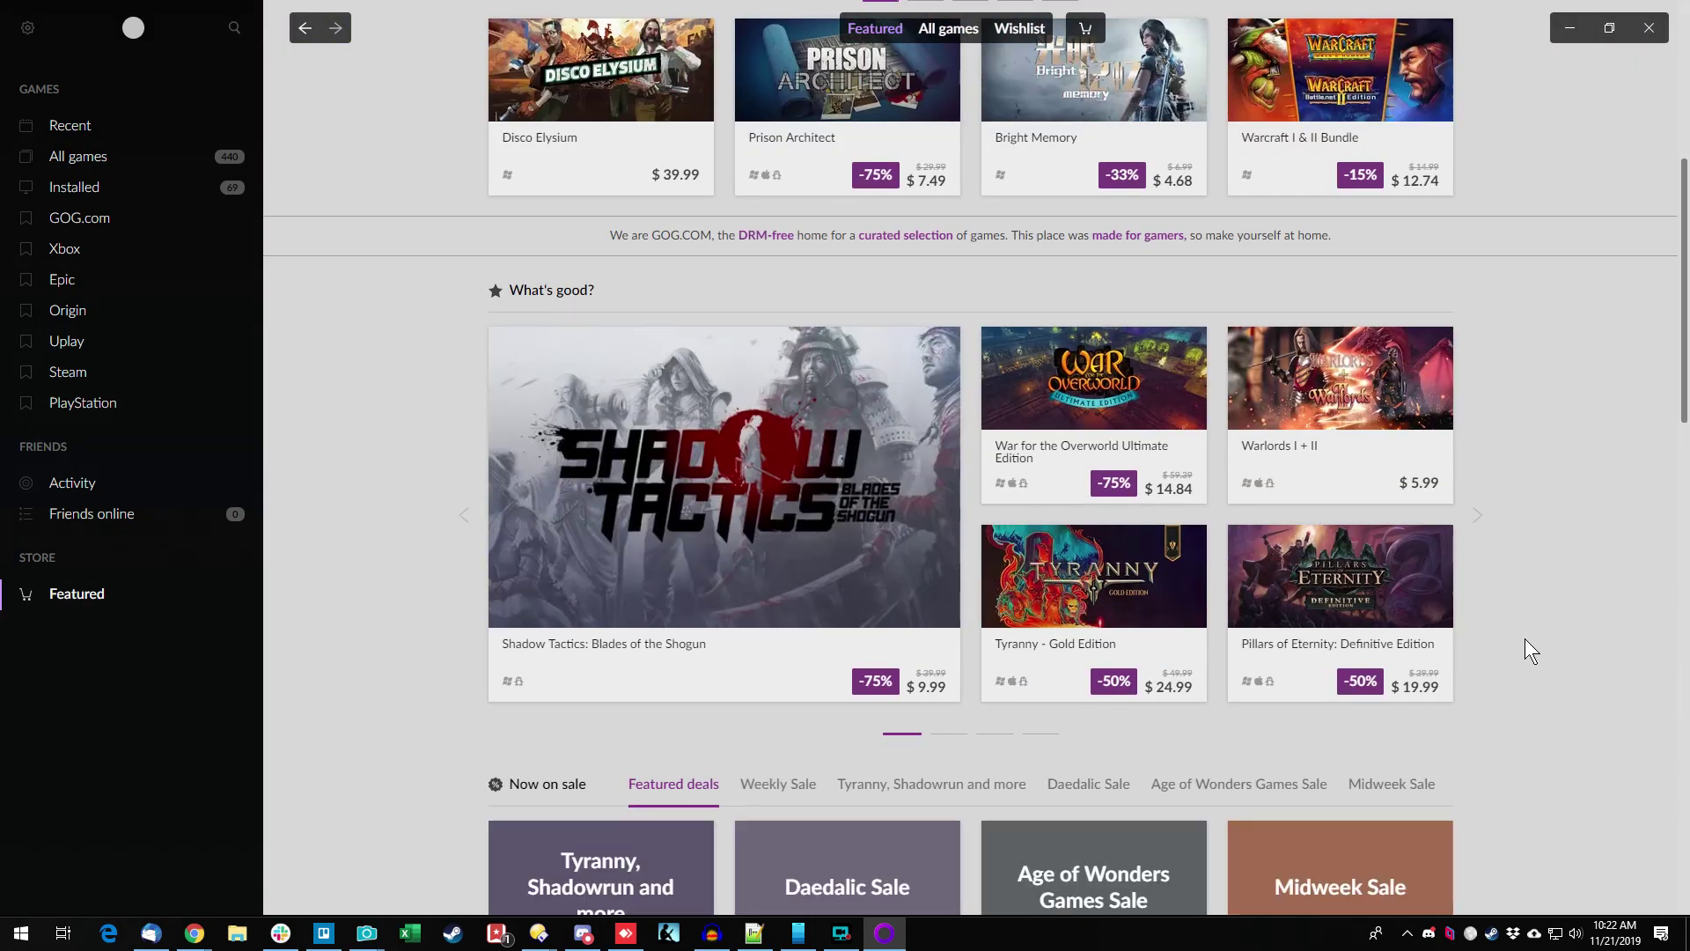
pyautogui.scroll(-4, 1525, 639)
pyautogui.scroll(10, 1524, 639)
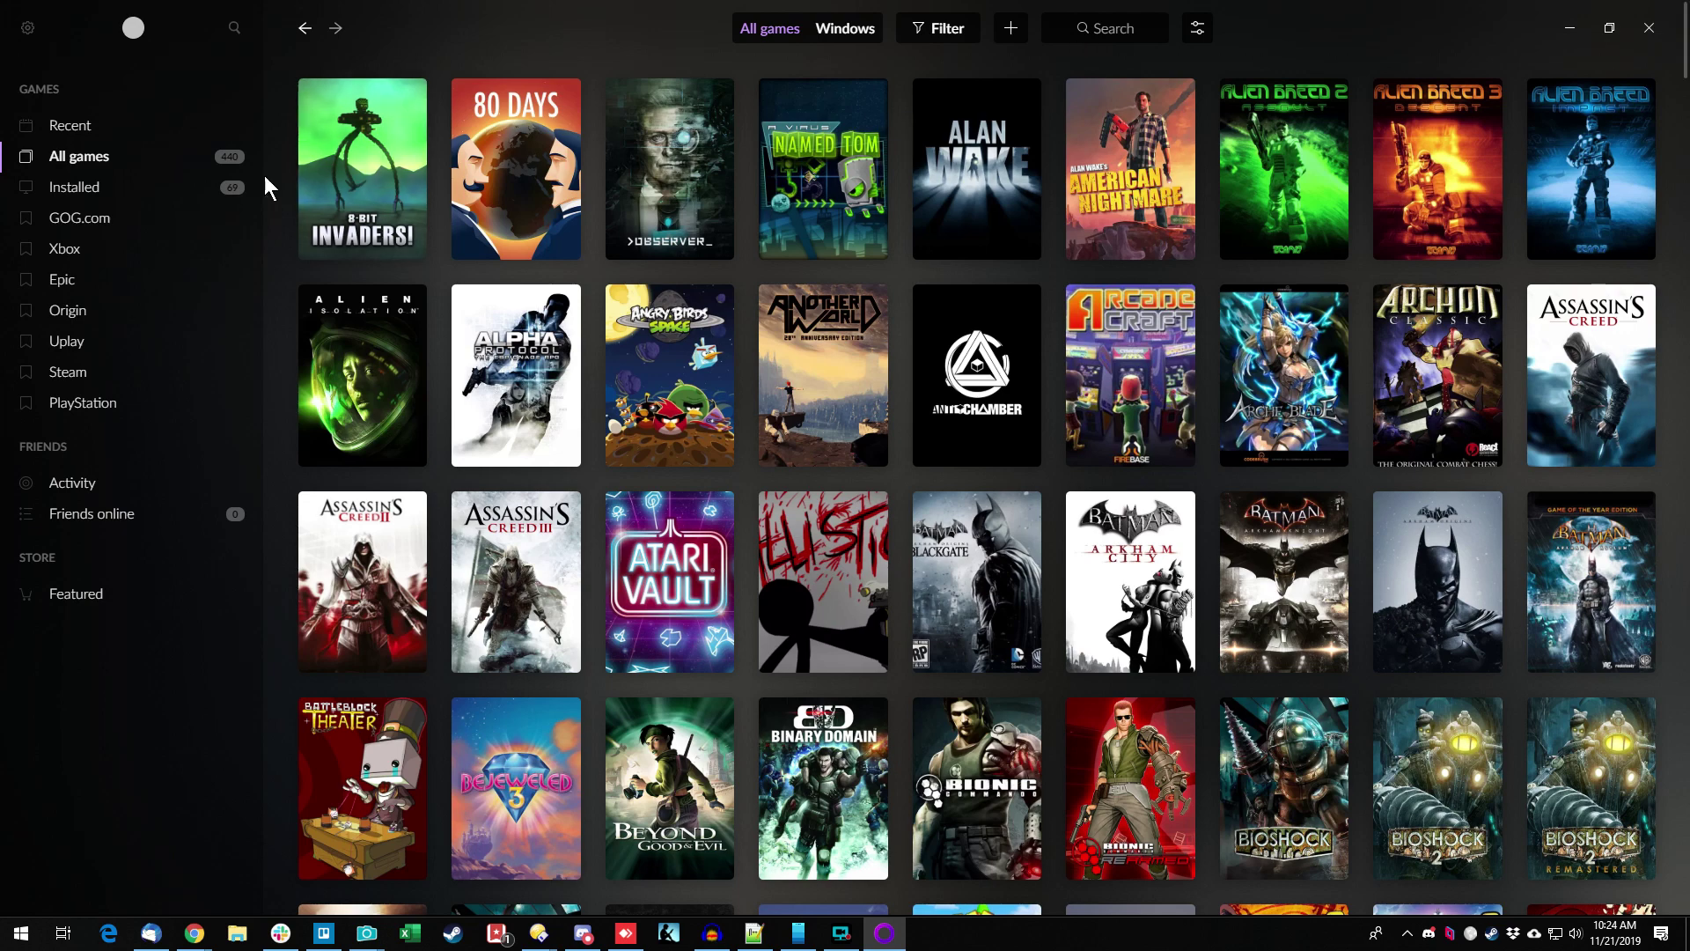
# Open GRIS from the installed games and launch it.
pyautogui.click(75, 187)
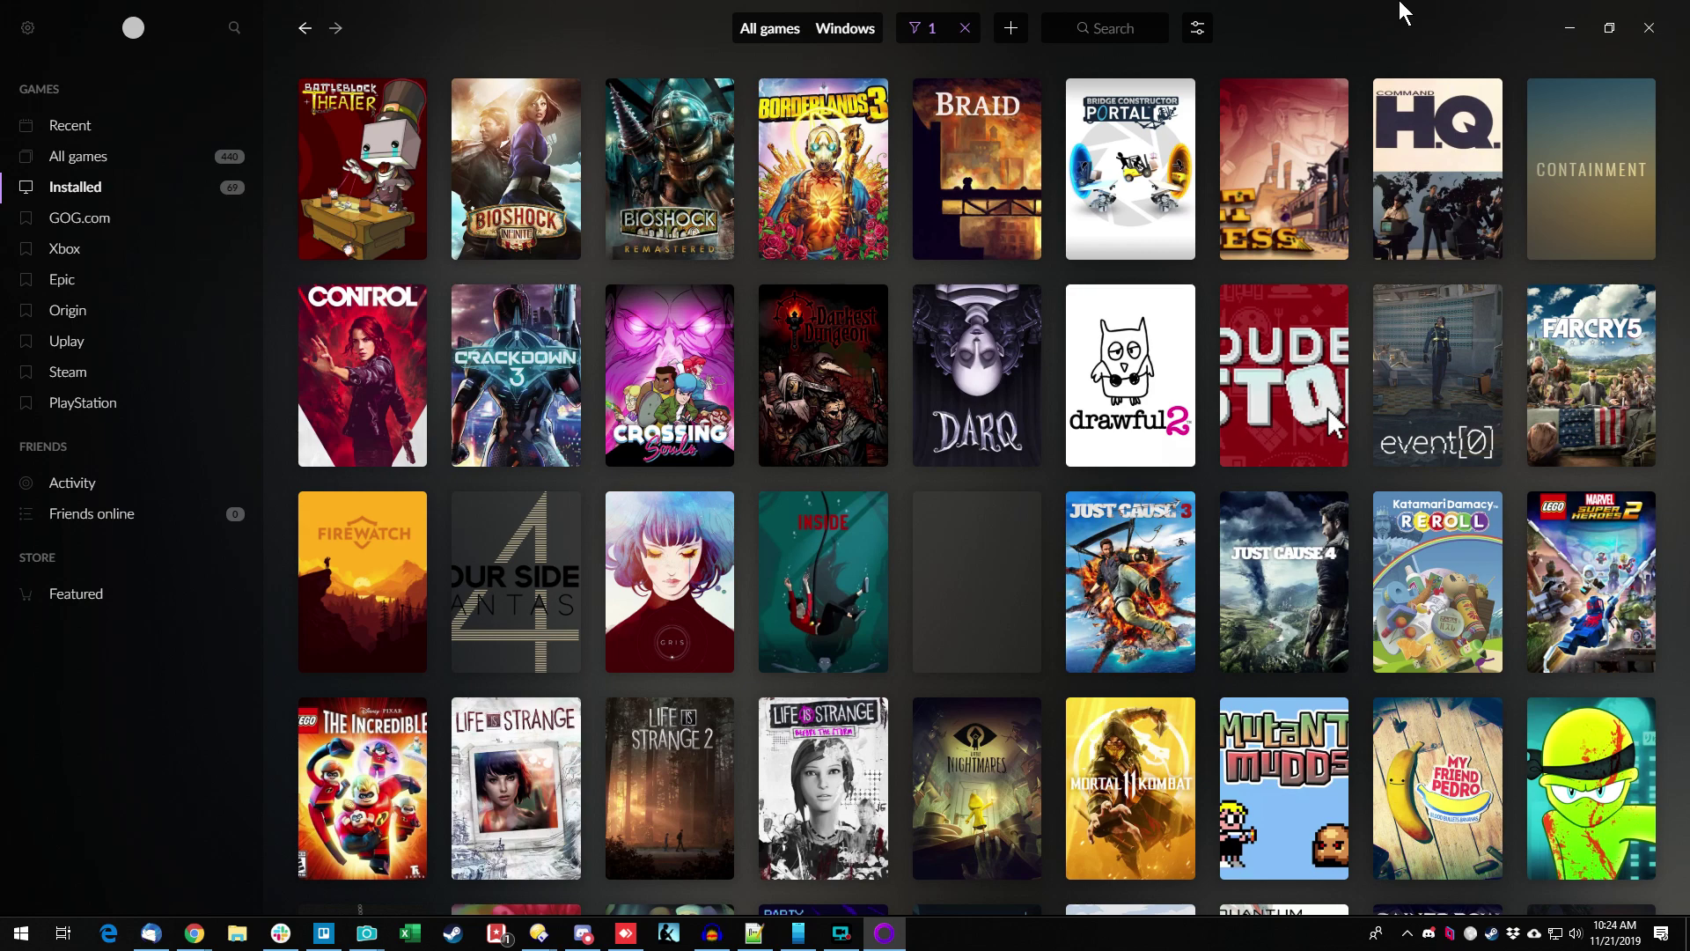
pyautogui.click(657, 570)
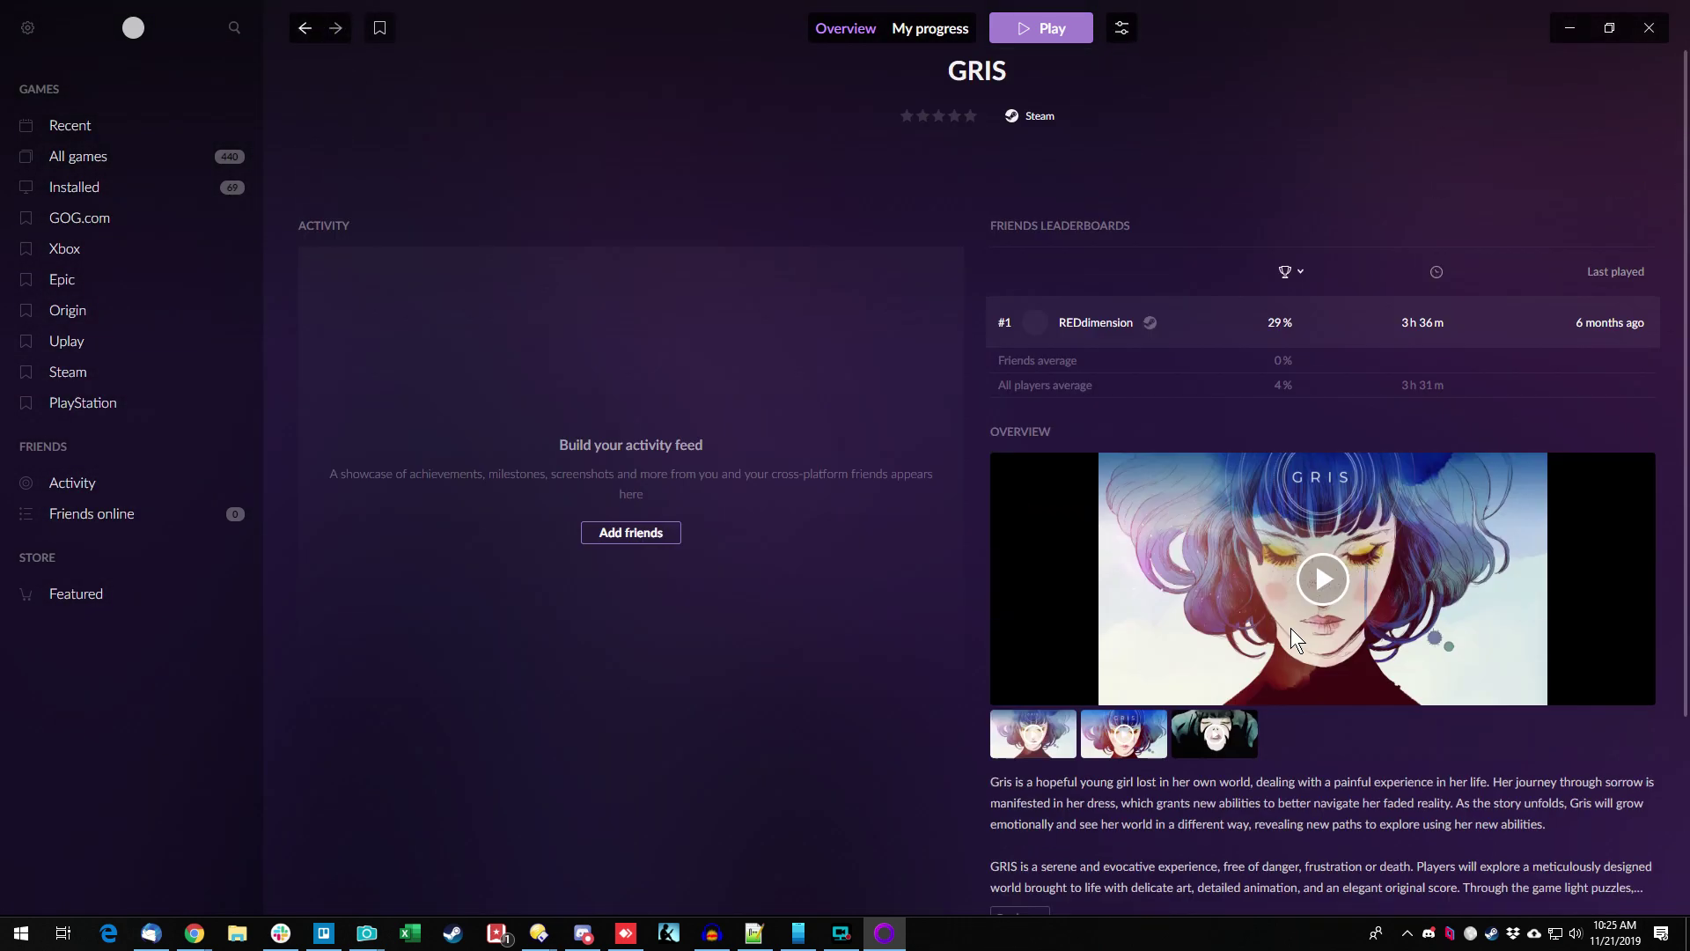
pyautogui.click(1032, 39)
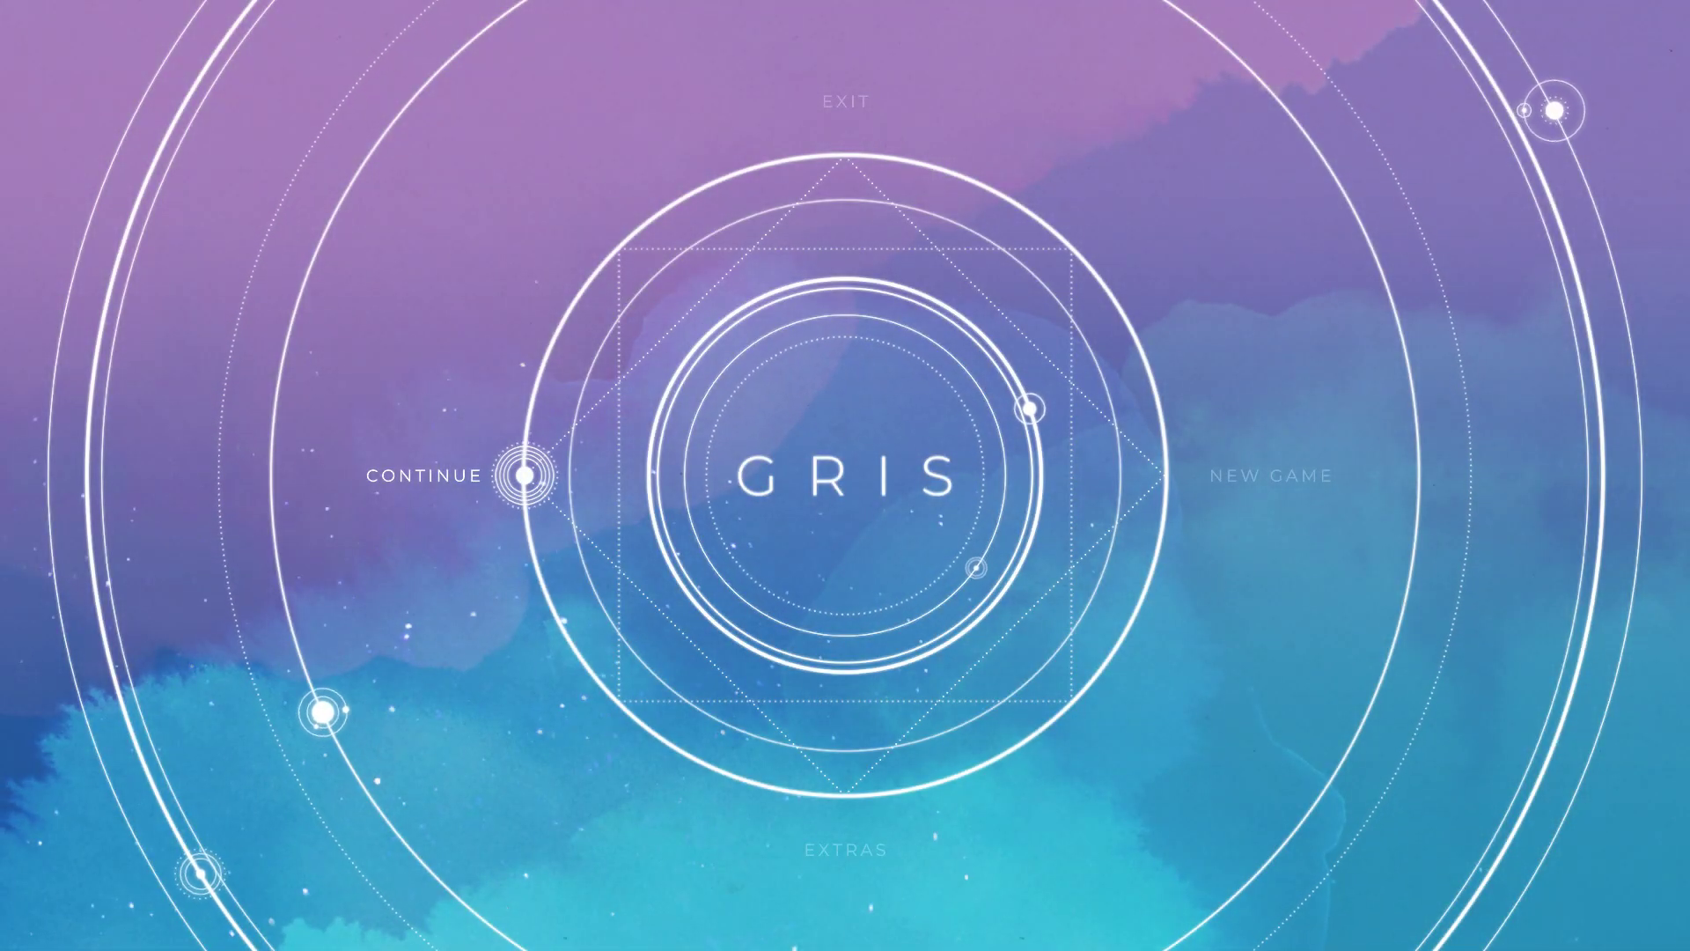
# Exit GRIS from its main menu and confirm leaving the game.
pyautogui.press('Up')
pyautogui.press('Right')
pyautogui.press('Up')
pyautogui.press('Left')
pyautogui.press('Right')
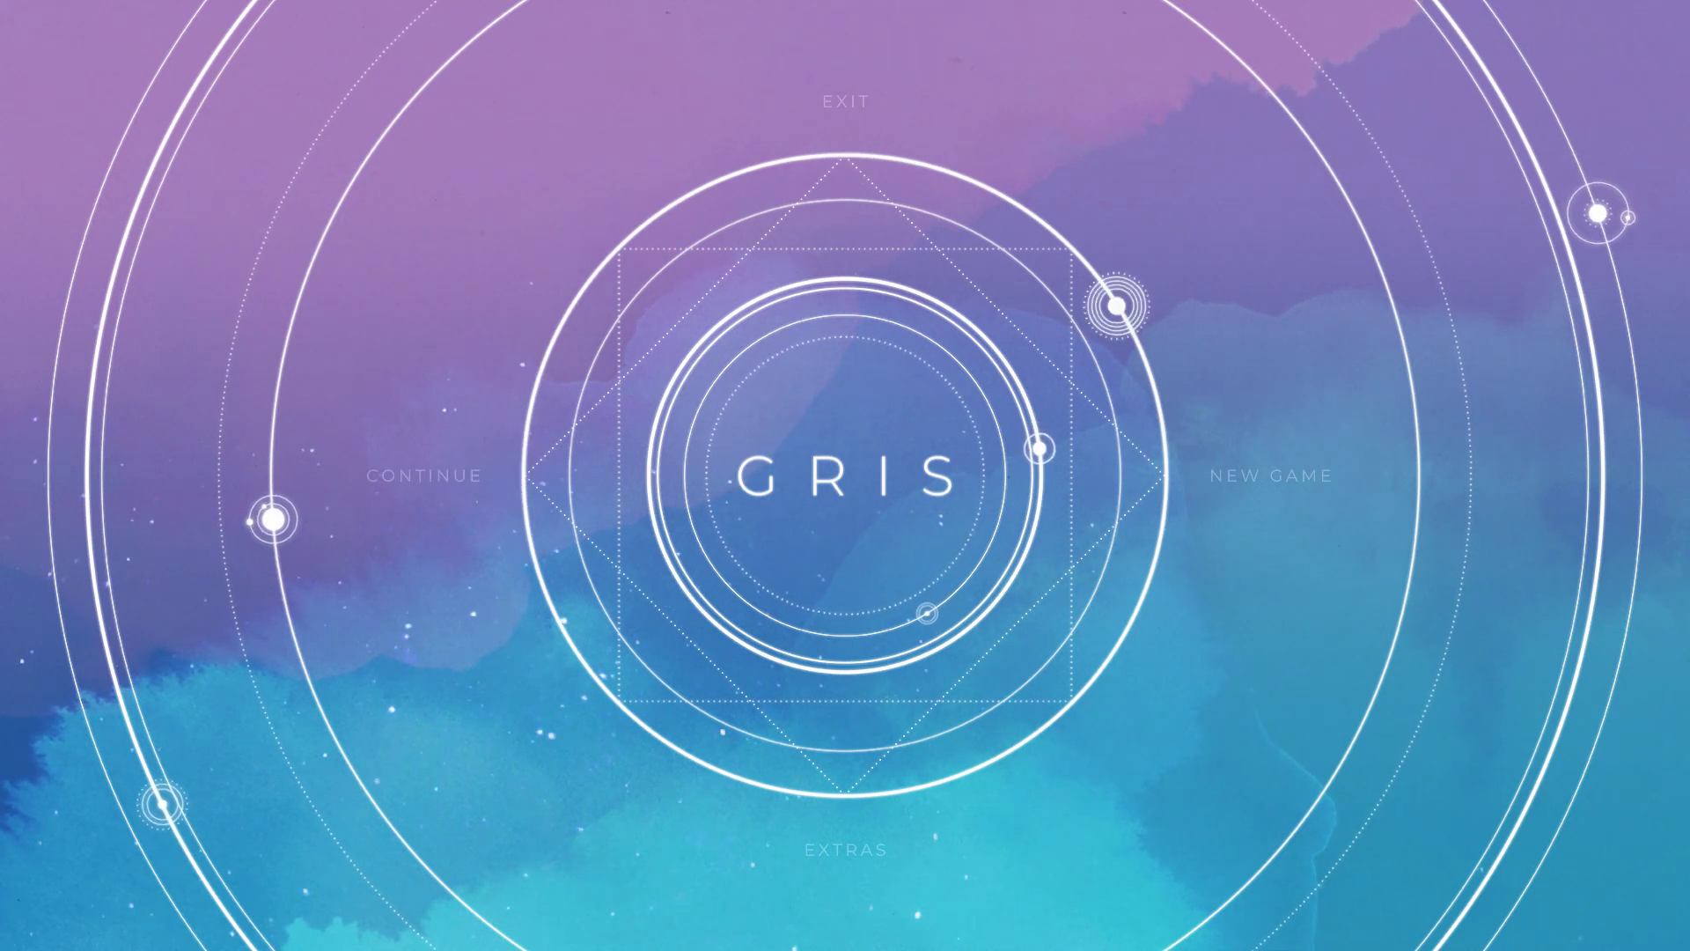
pyautogui.press('Up')
pyautogui.press('Return')
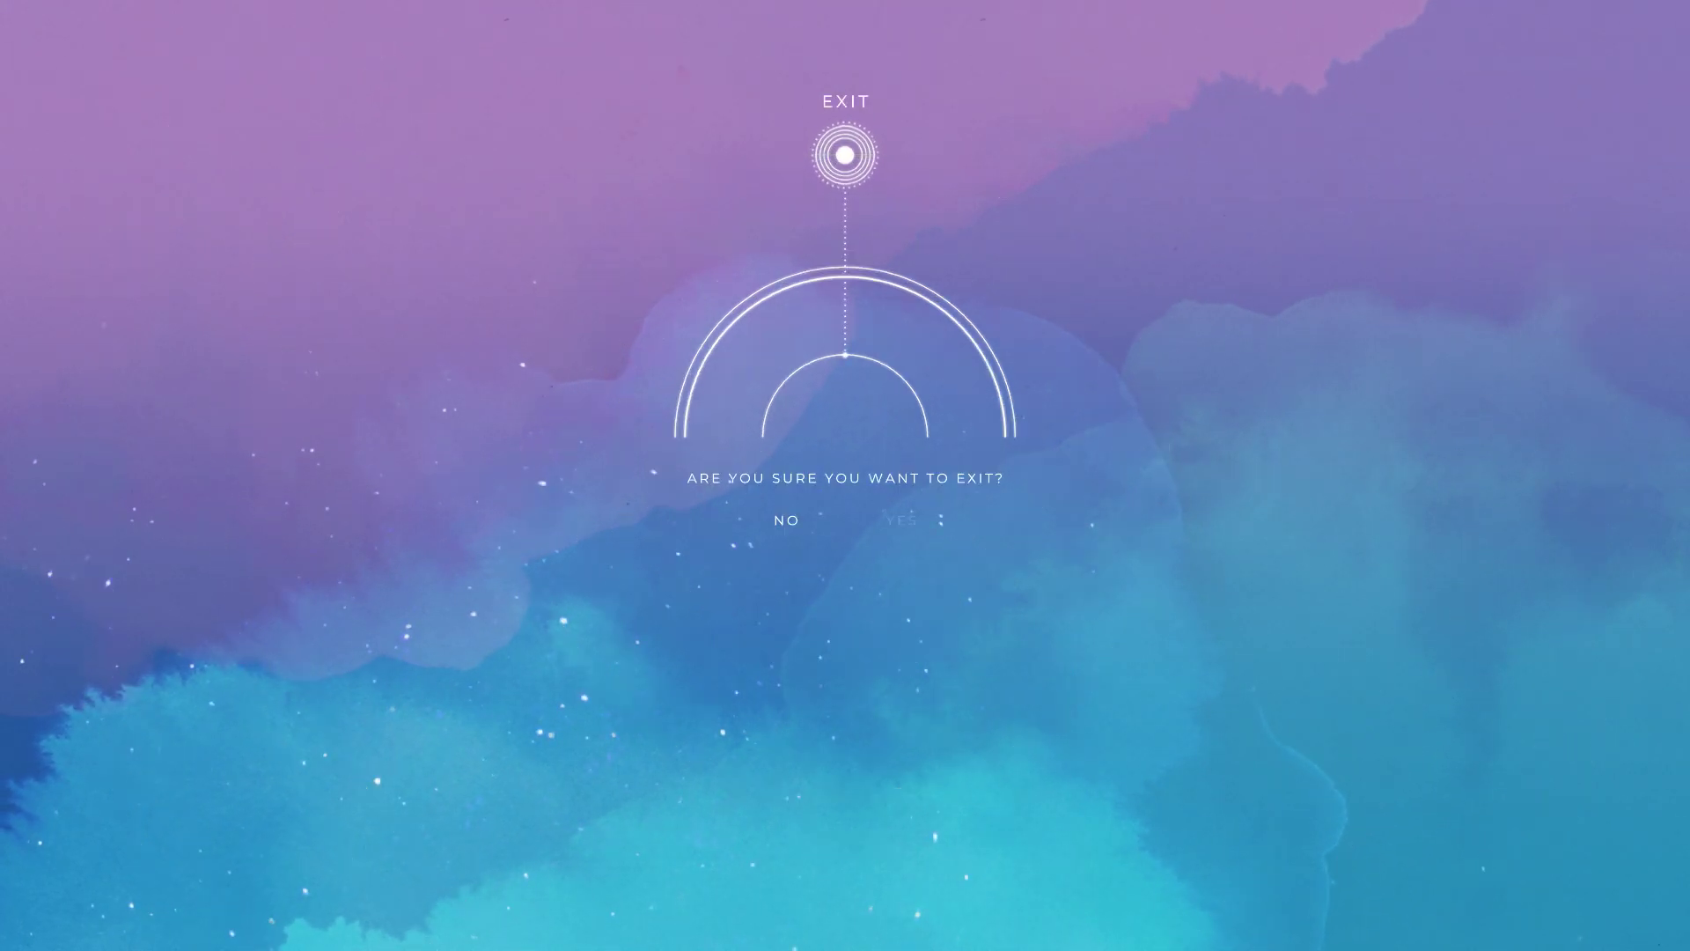
pyautogui.press('Return')
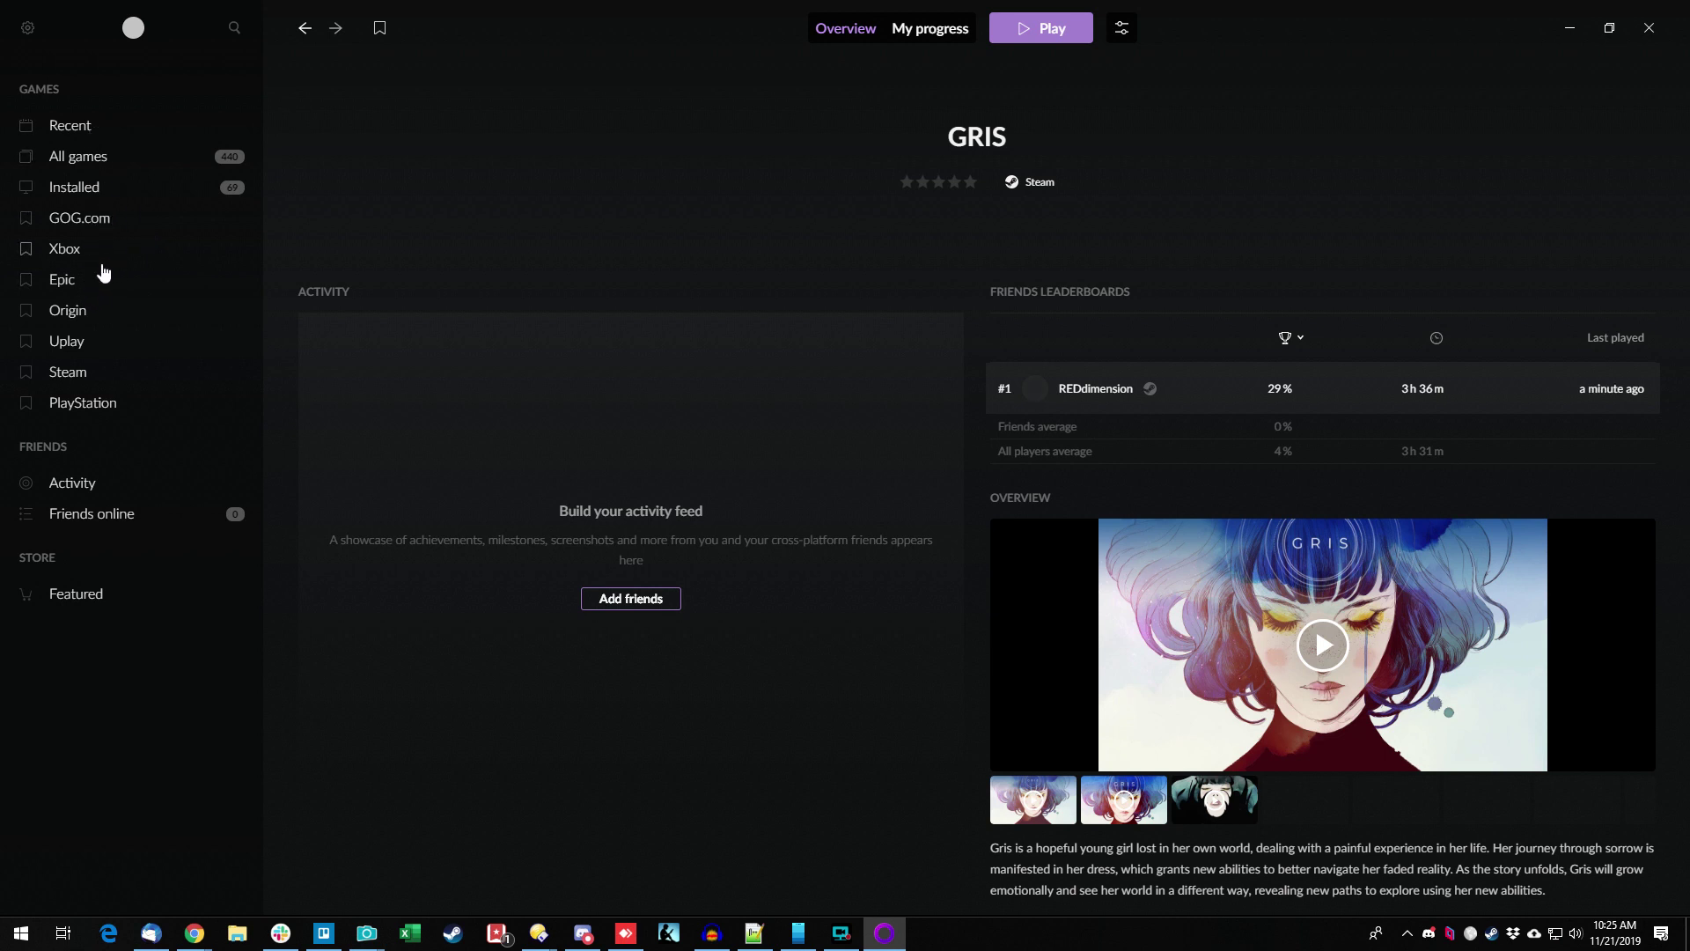
# Filter the Epic collection to show only installed games, and launch Control from its game page.
pyautogui.click(64, 283)
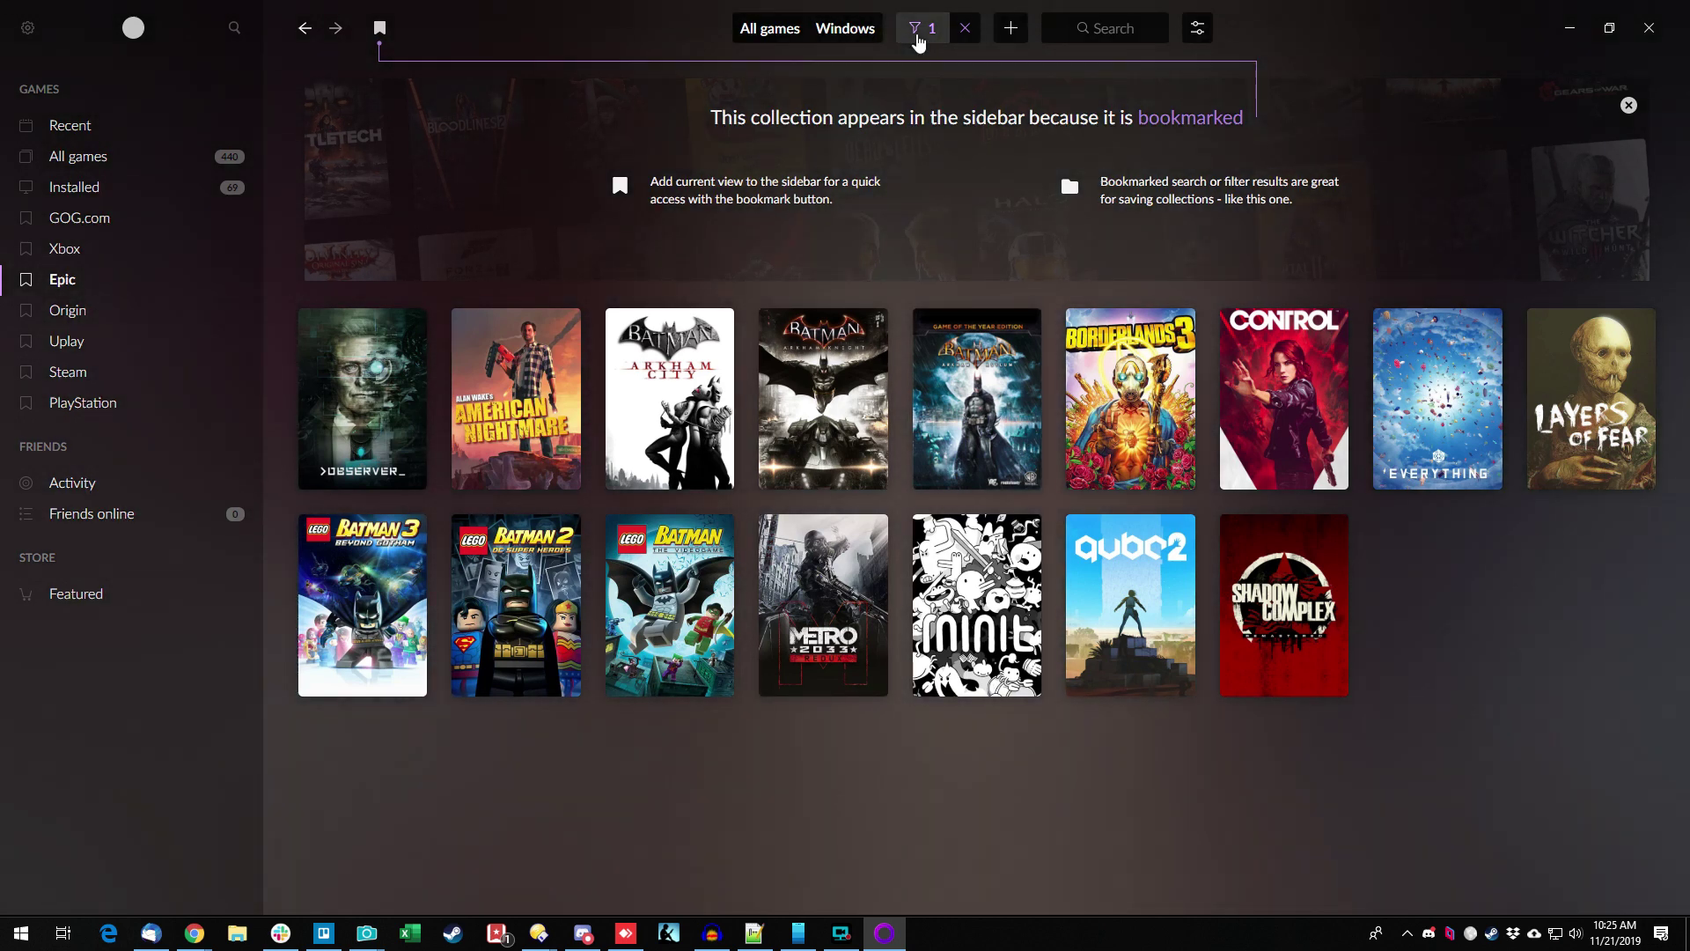
pyautogui.click(919, 42)
pyautogui.moveTo(938, 206)
pyautogui.click(1071, 203)
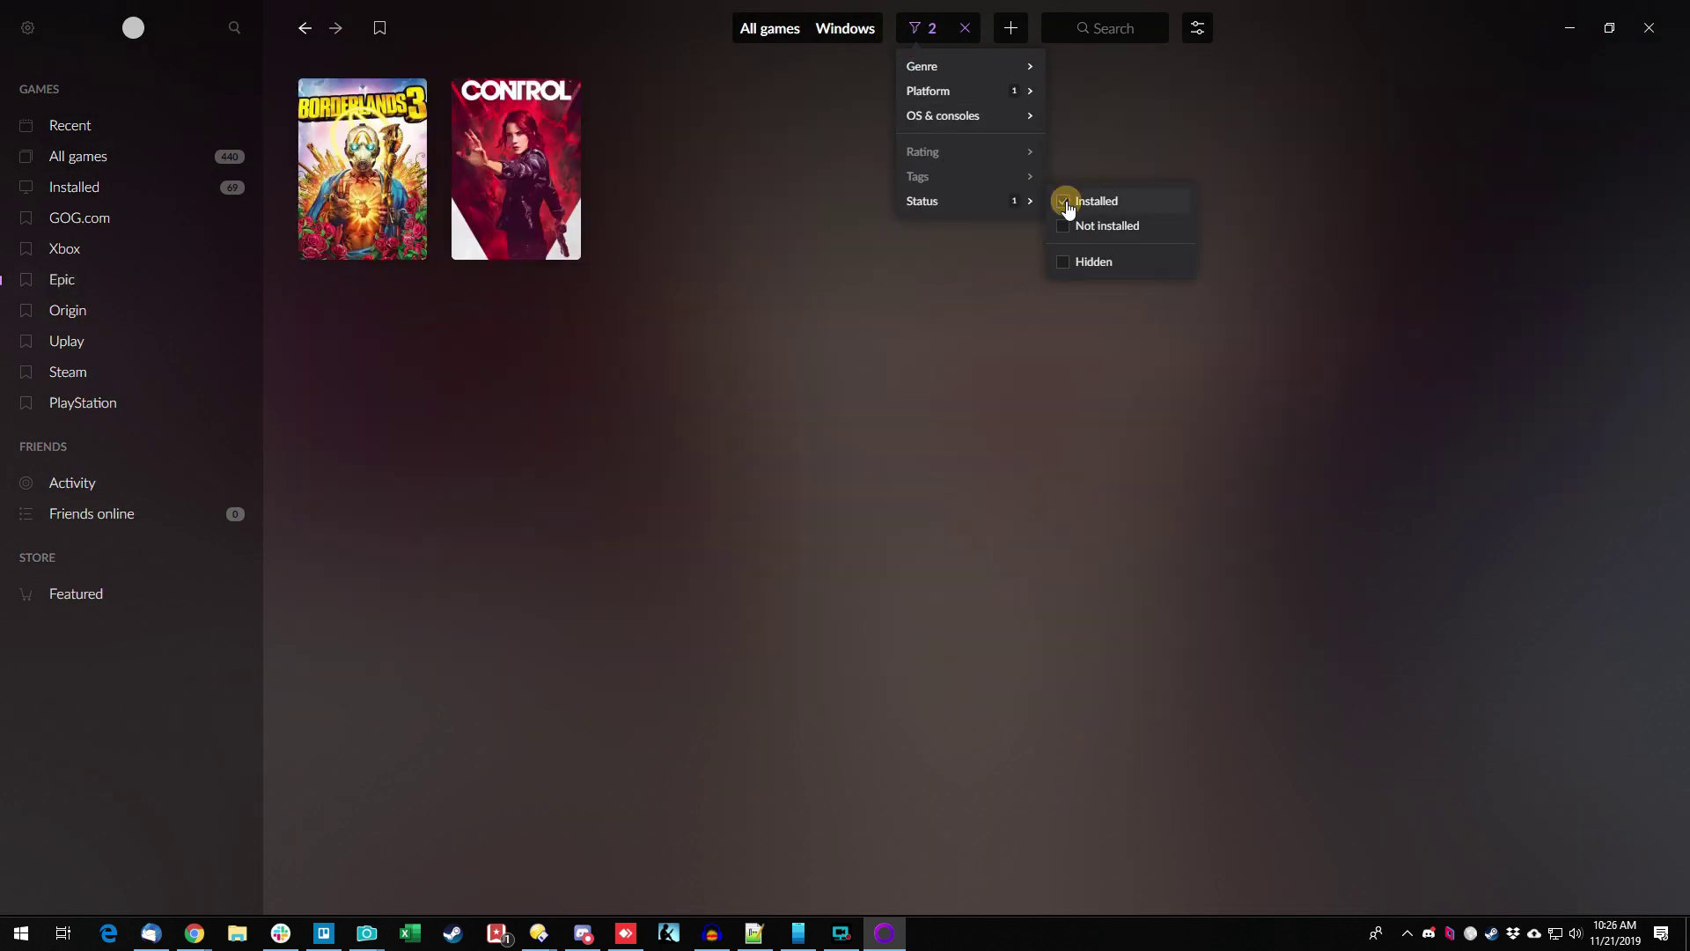
pyautogui.click(824, 354)
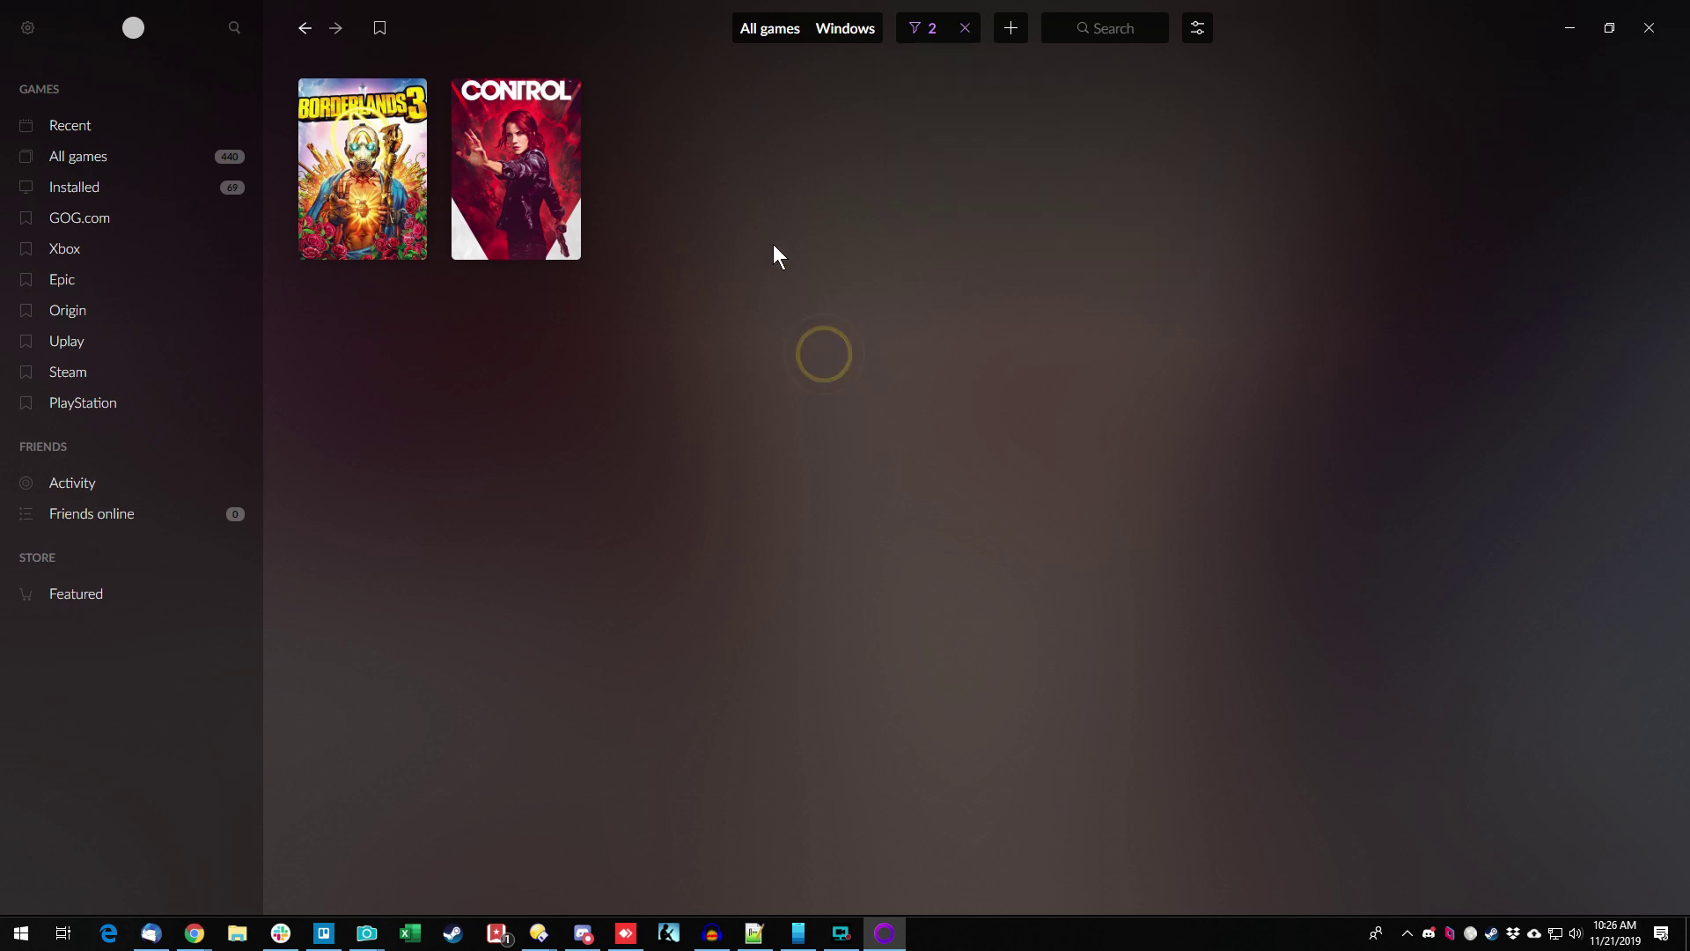
pyautogui.click(520, 178)
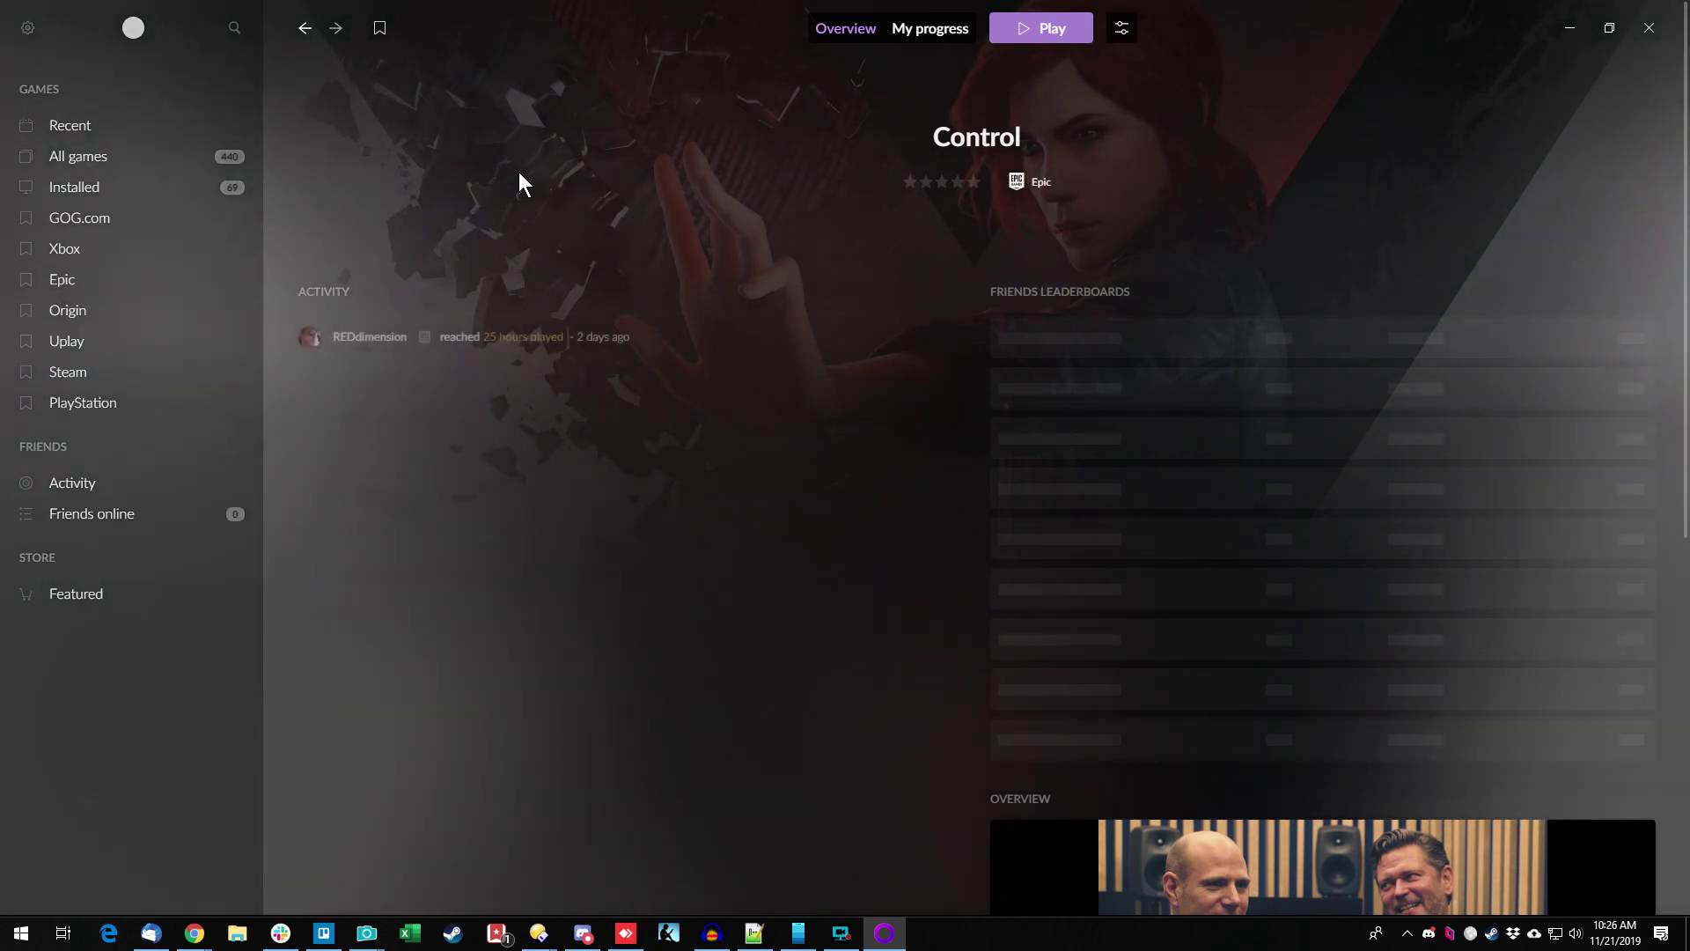
pyautogui.click(1030, 35)
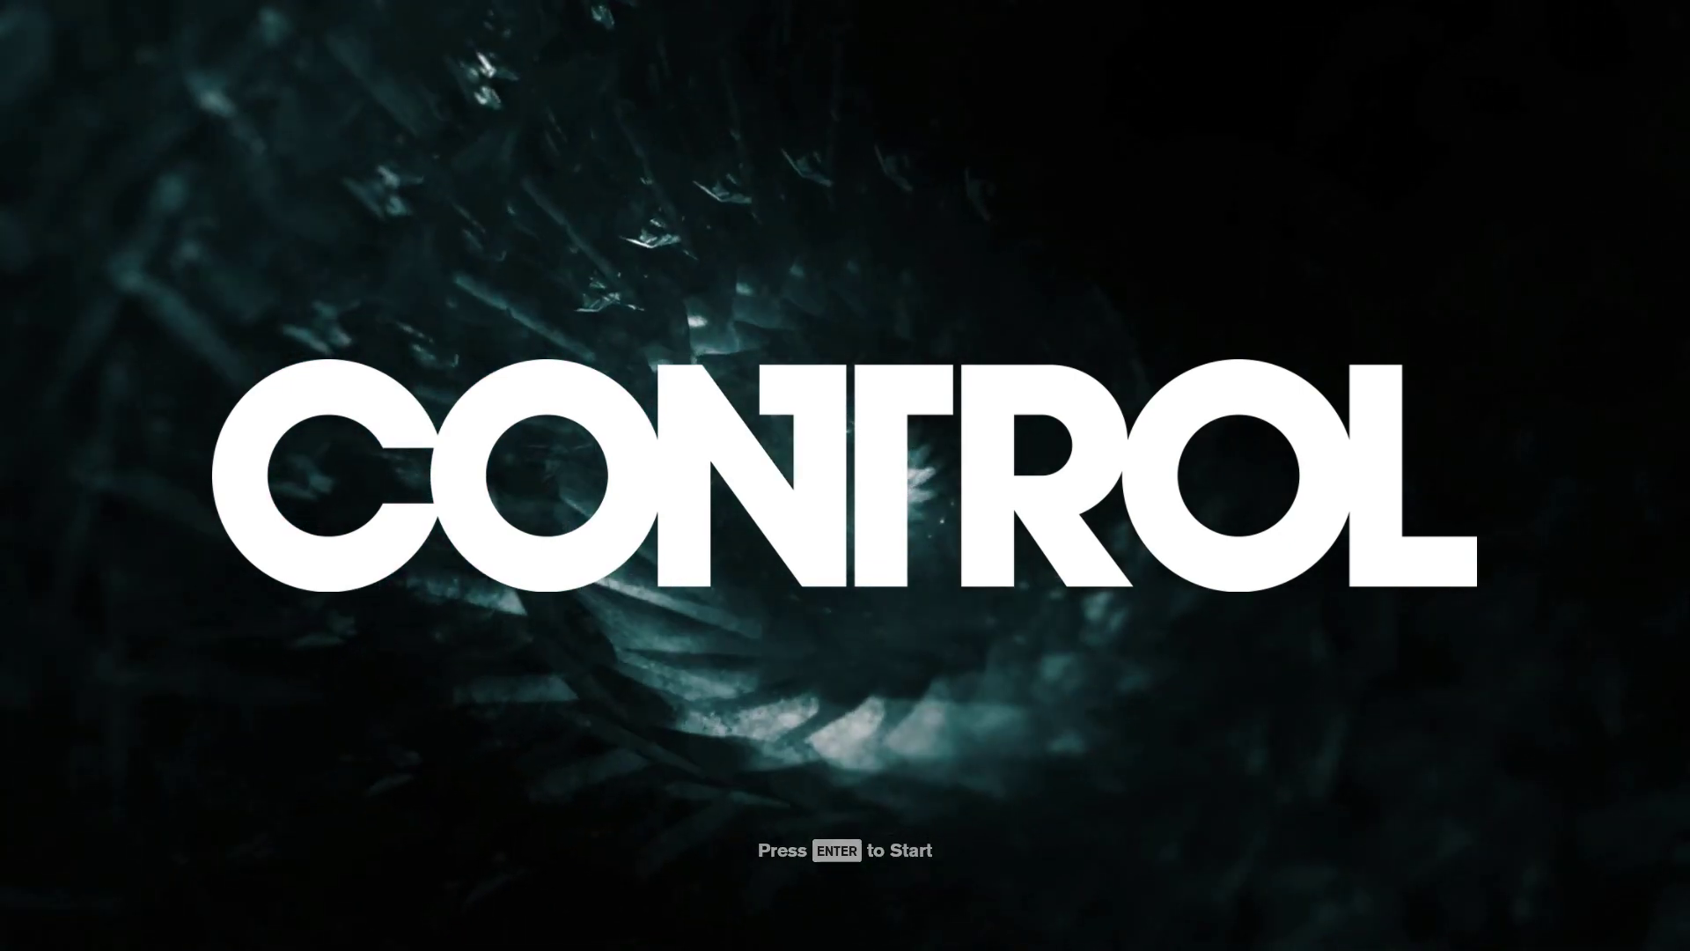
# Proceed past Control's title screen and exit the game from its main menu.
pyautogui.press('Return')
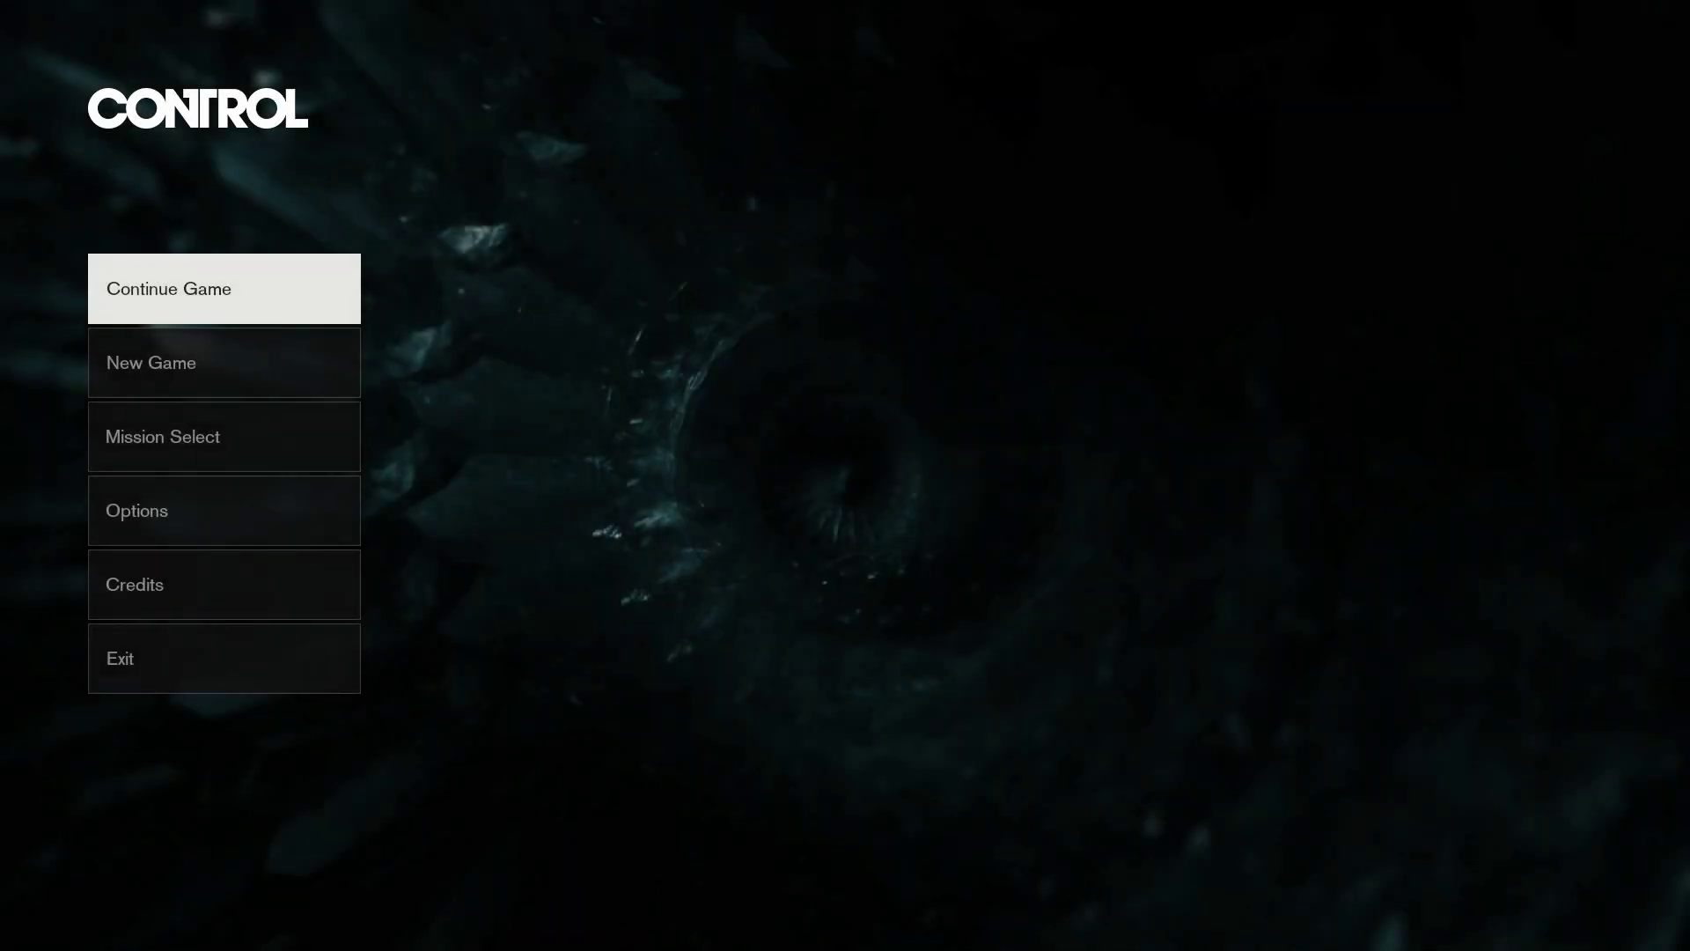
pyautogui.press('Down')
pyautogui.press('Down')
pyautogui.press('Down')
pyautogui.press('Down')
pyautogui.press('Down')
pyautogui.press('Return')
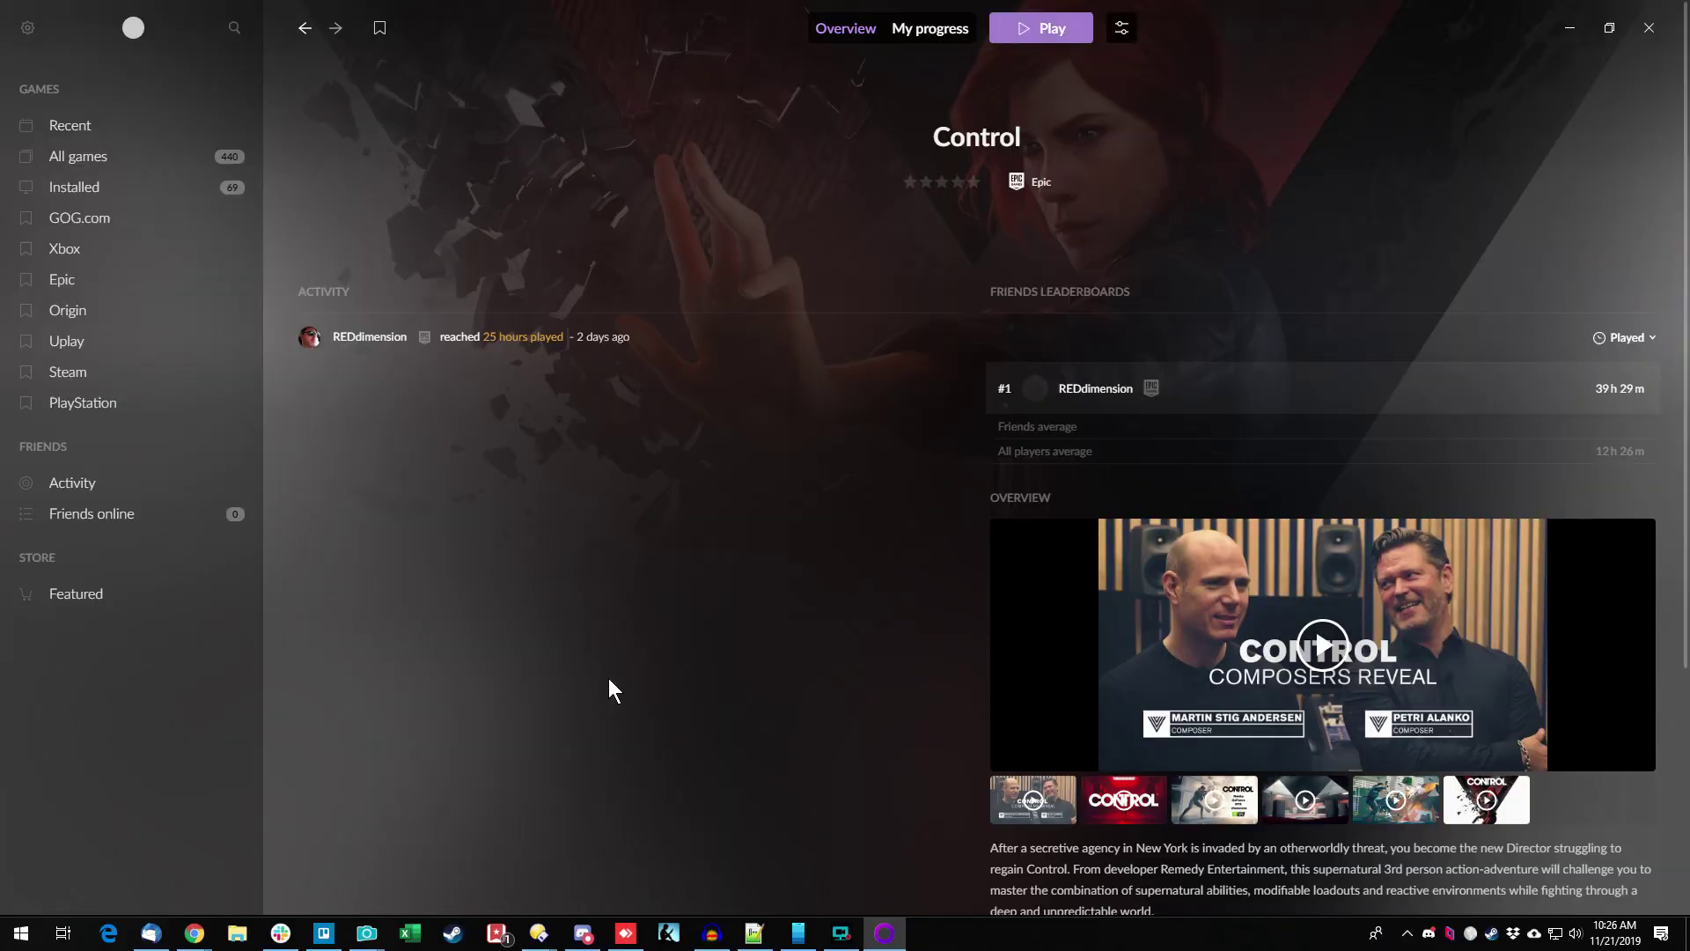
# Filter the Xbox collection to show only installed games, and launch Crackdown 3 from its game page.
pyautogui.click(77, 249)
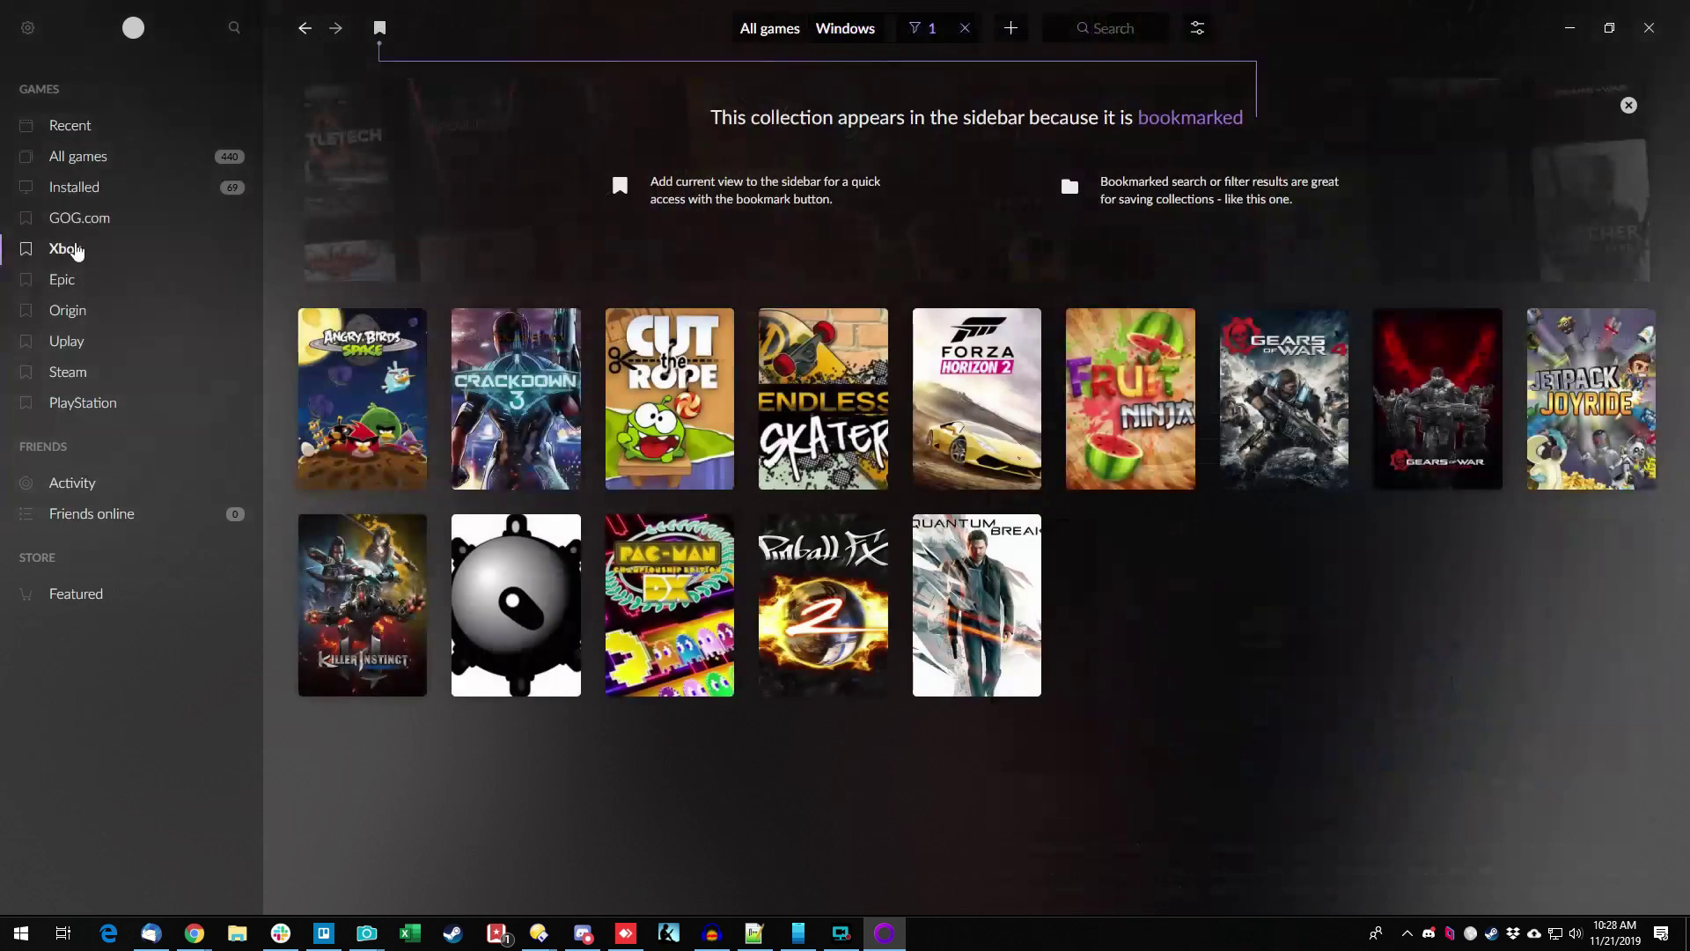
pyautogui.click(925, 31)
pyautogui.moveTo(928, 204)
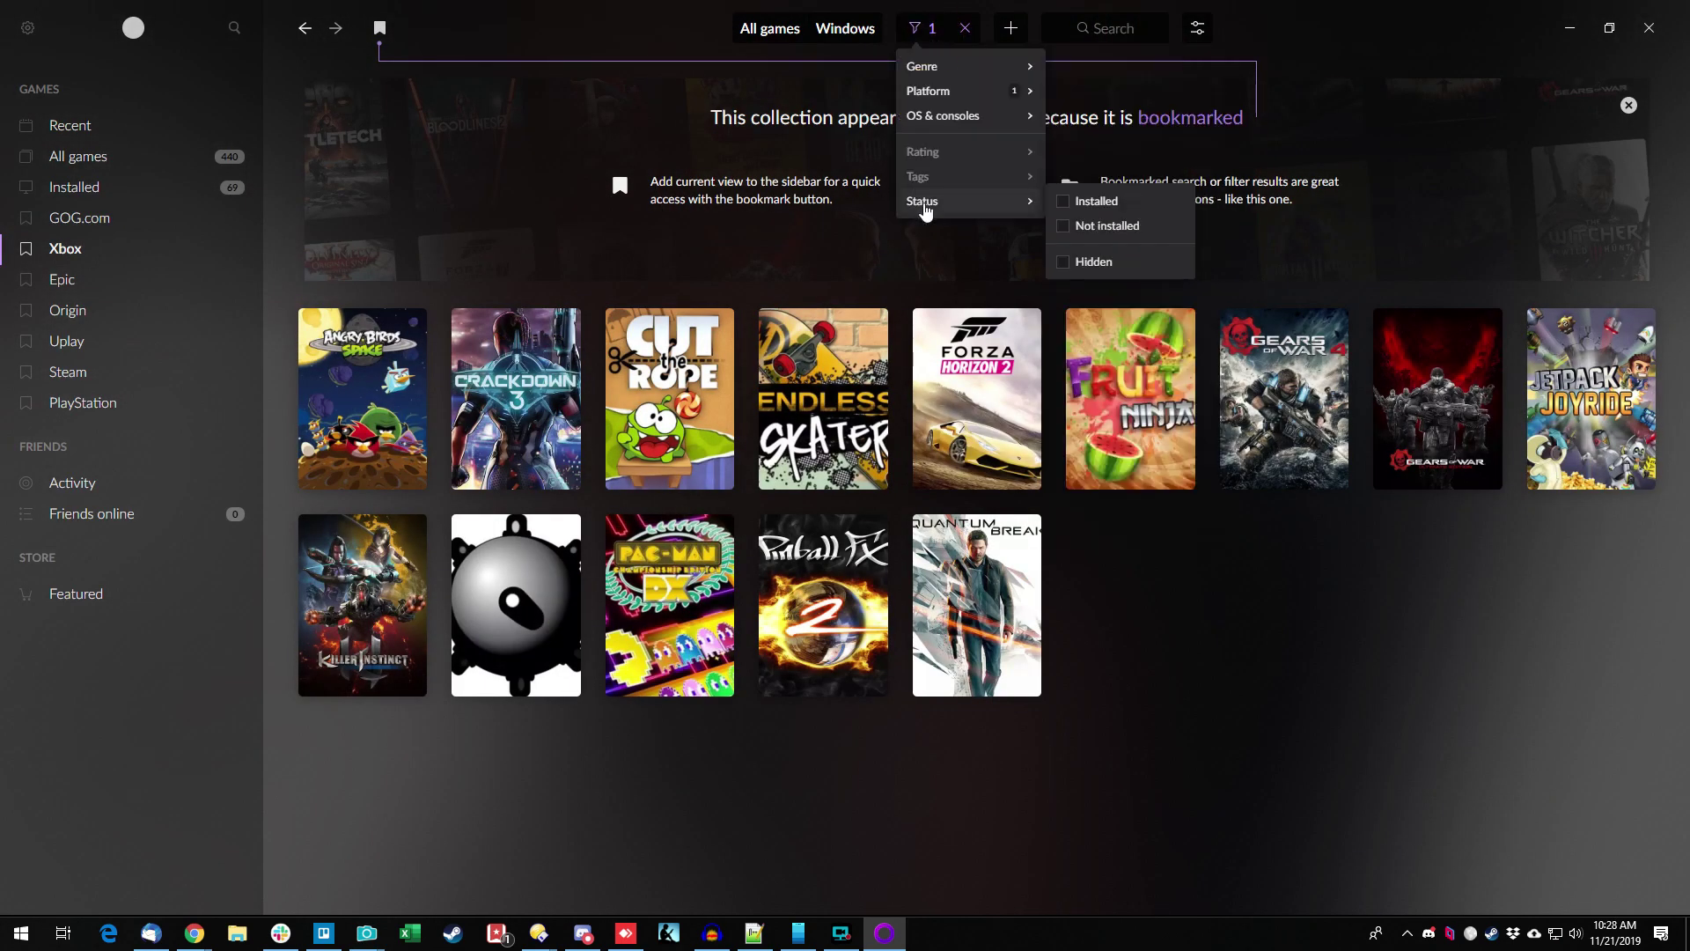
pyautogui.click(1074, 208)
pyautogui.click(619, 384)
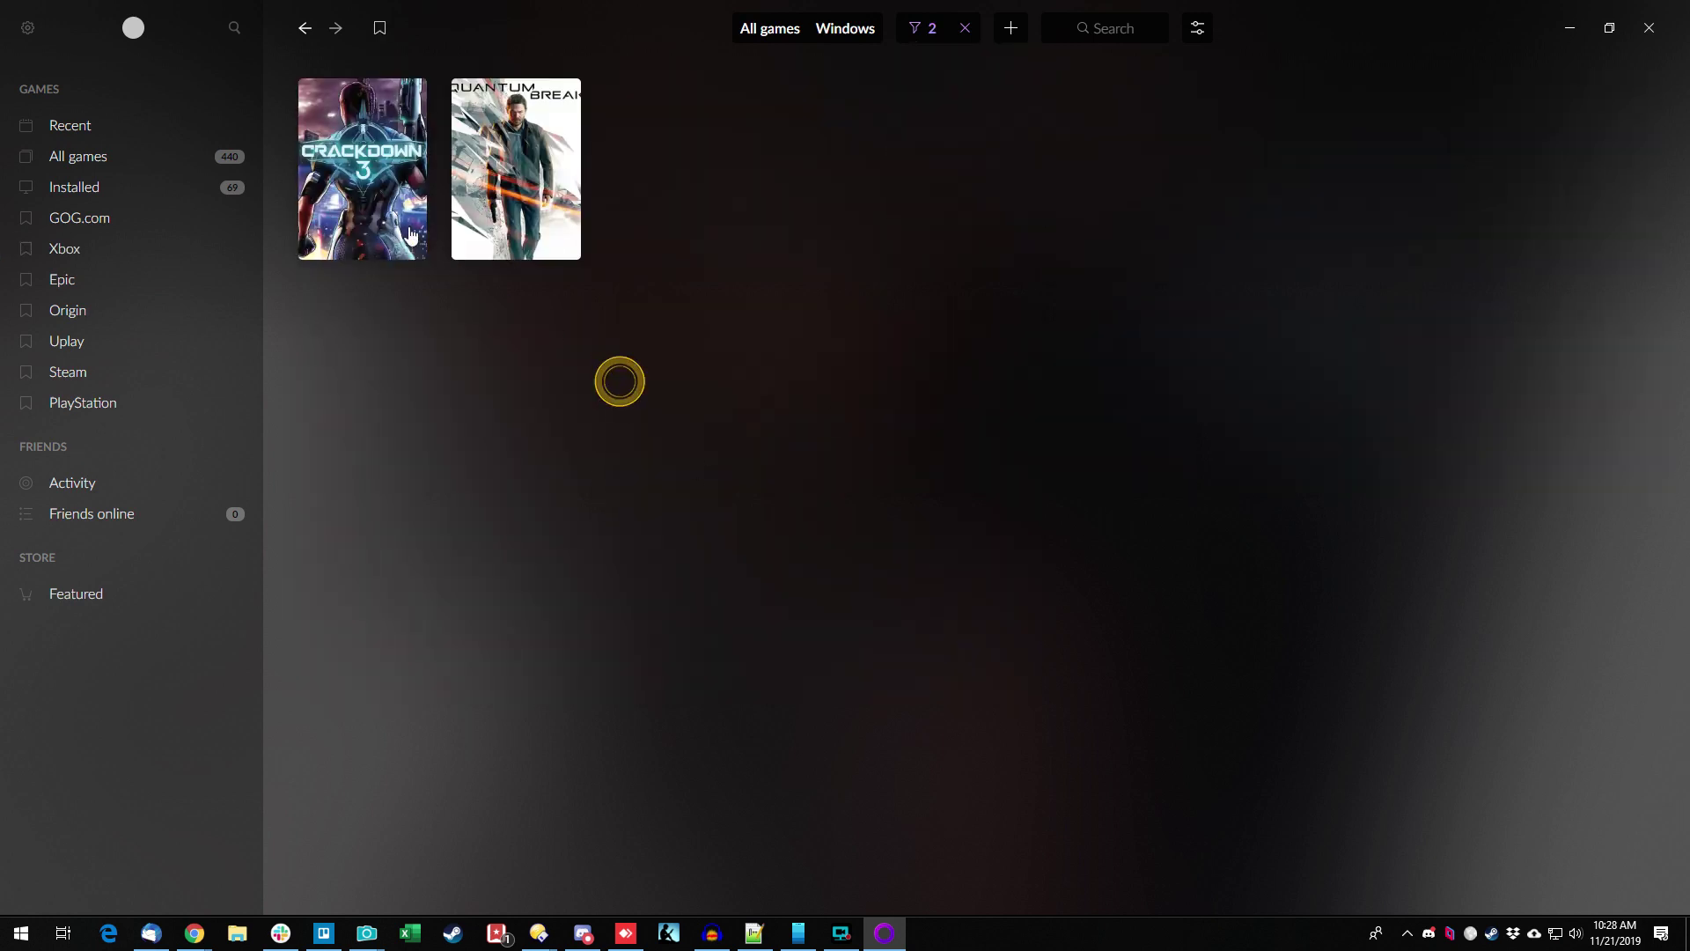
pyautogui.click(348, 162)
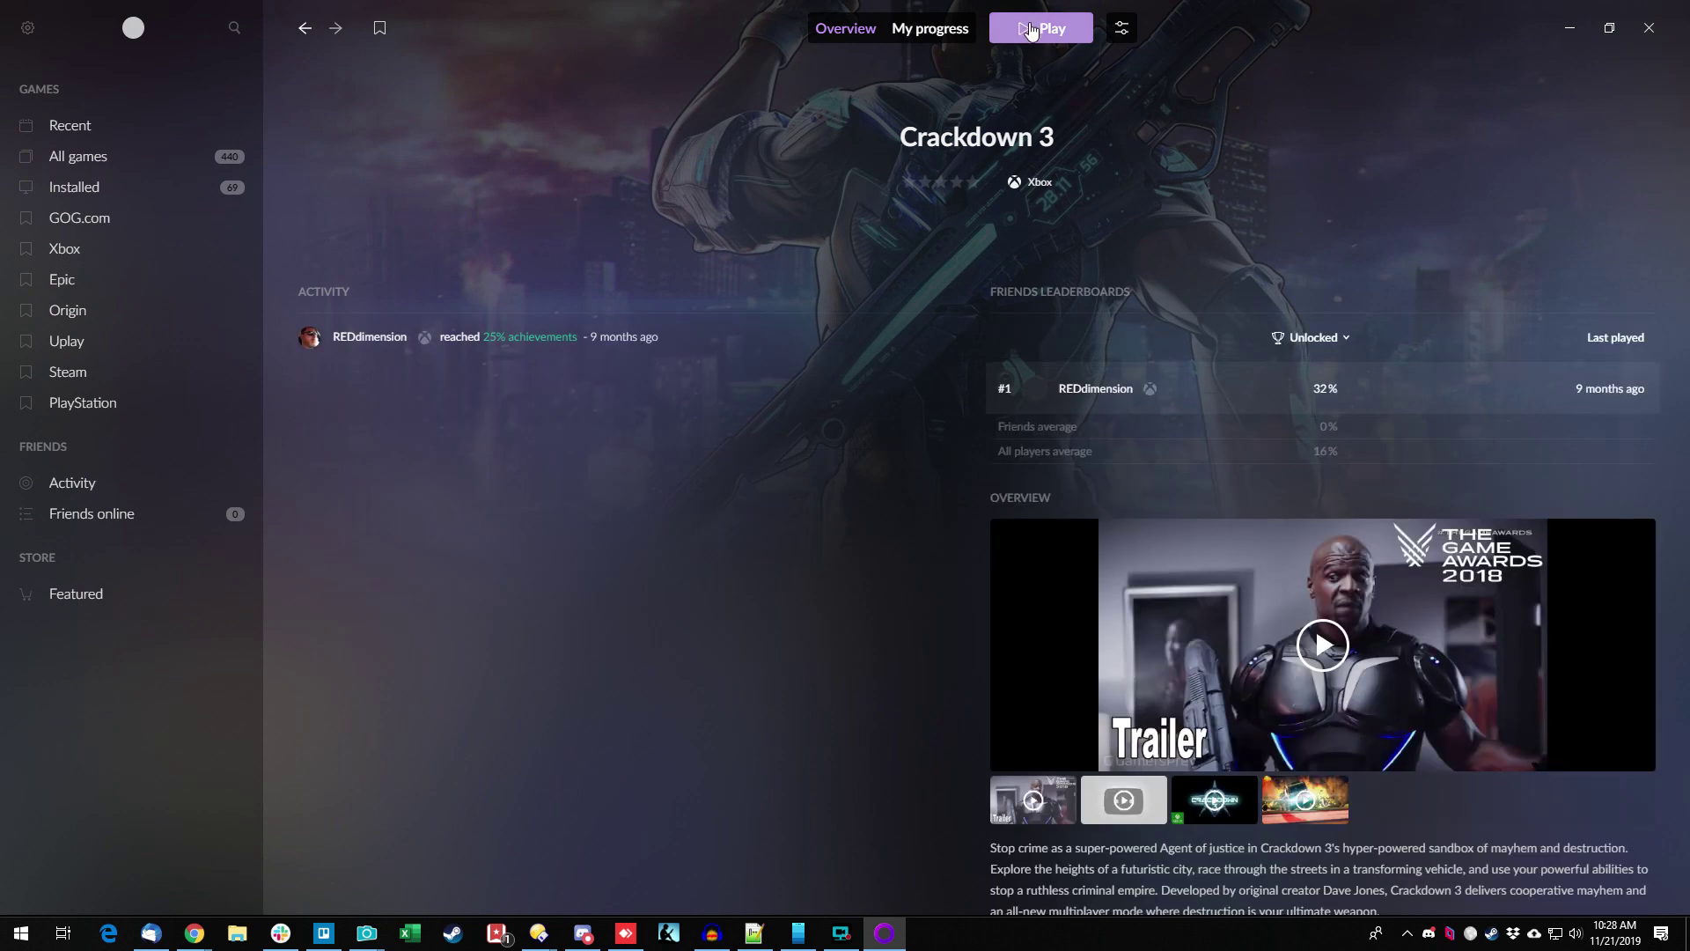
pyautogui.click(1032, 29)
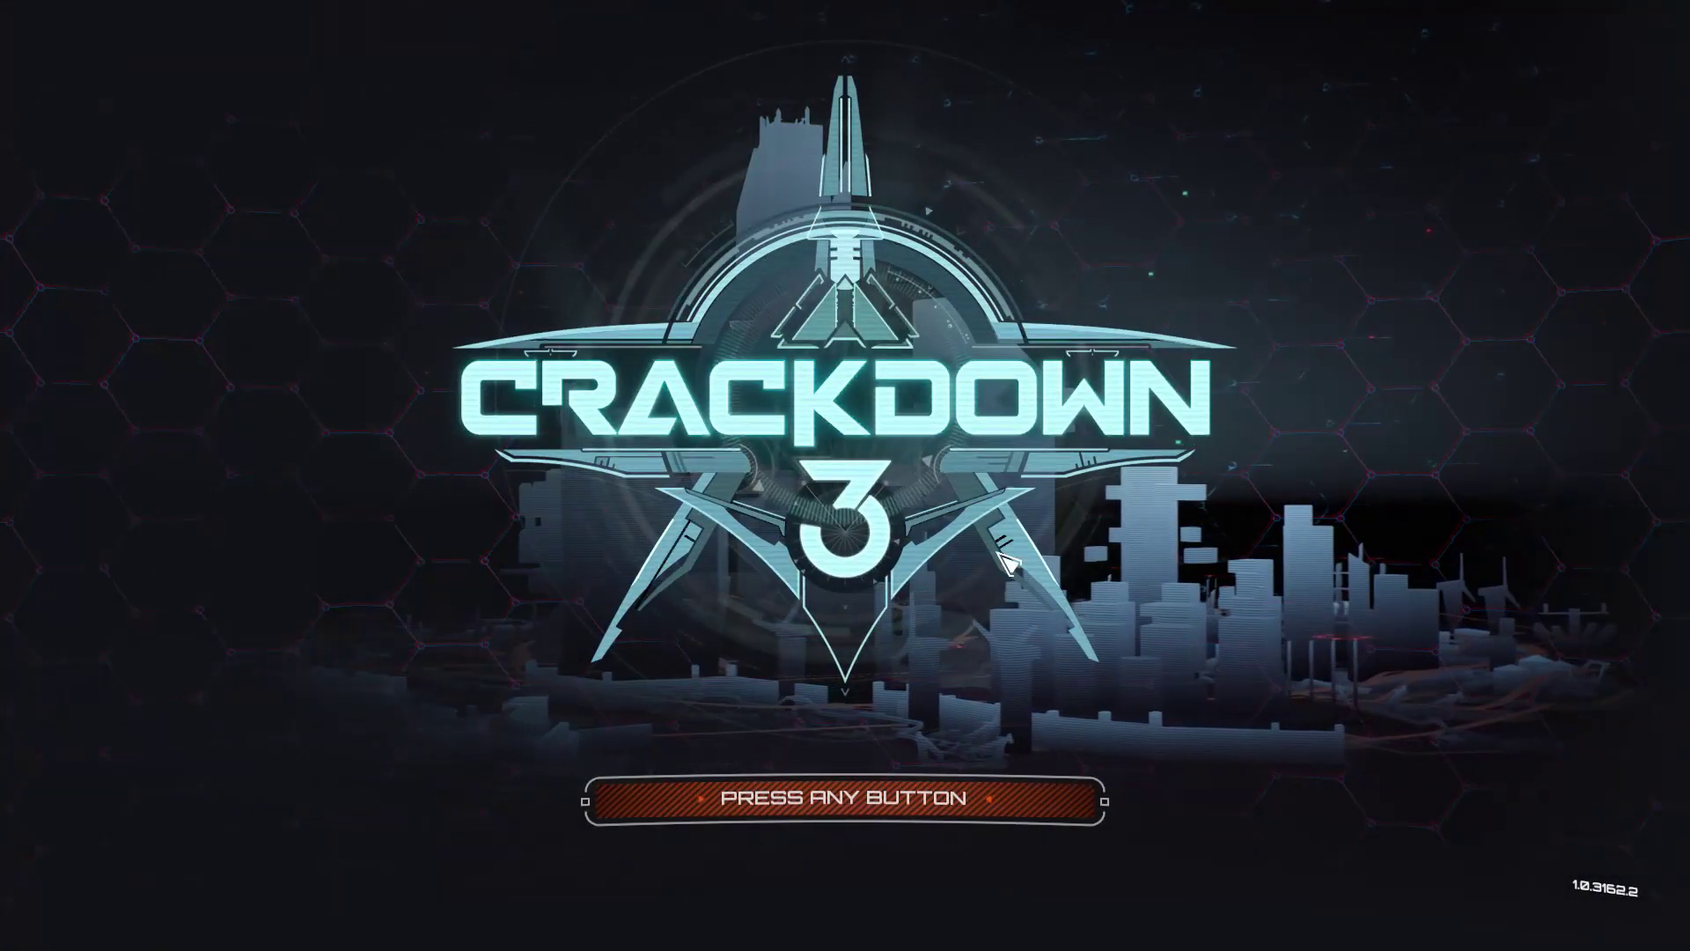
# Proceed past the Crackdown 3 title screen and quit to the desktop, confirming the exit.
pyautogui.click(973, 657)
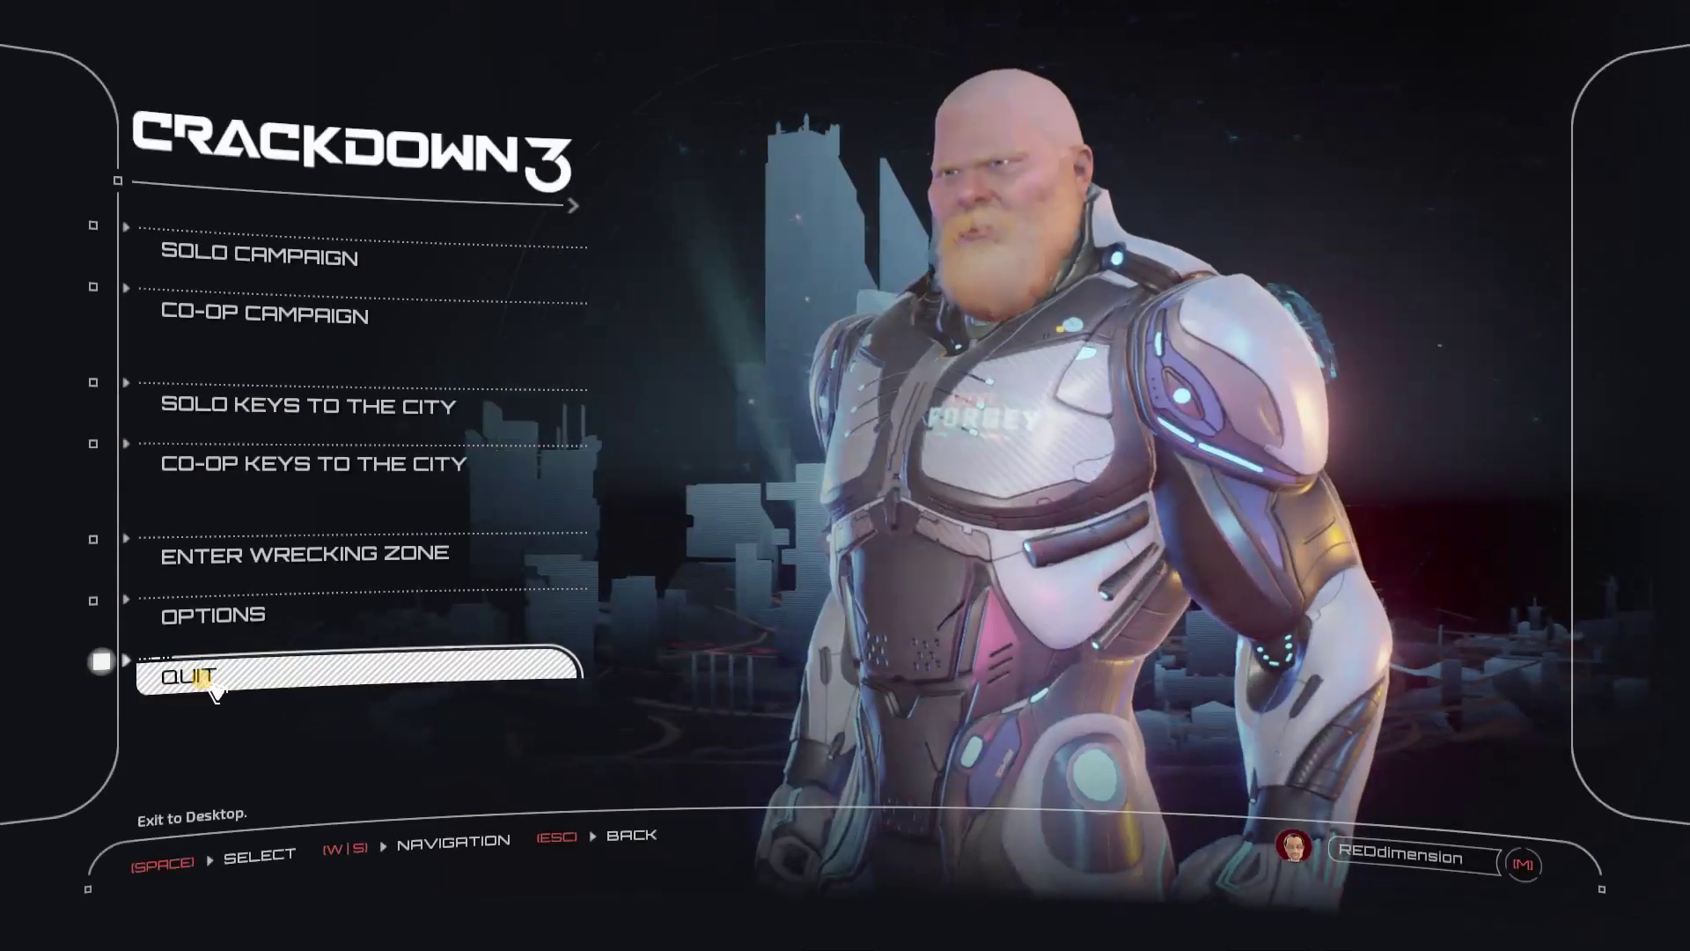
pyautogui.click(208, 683)
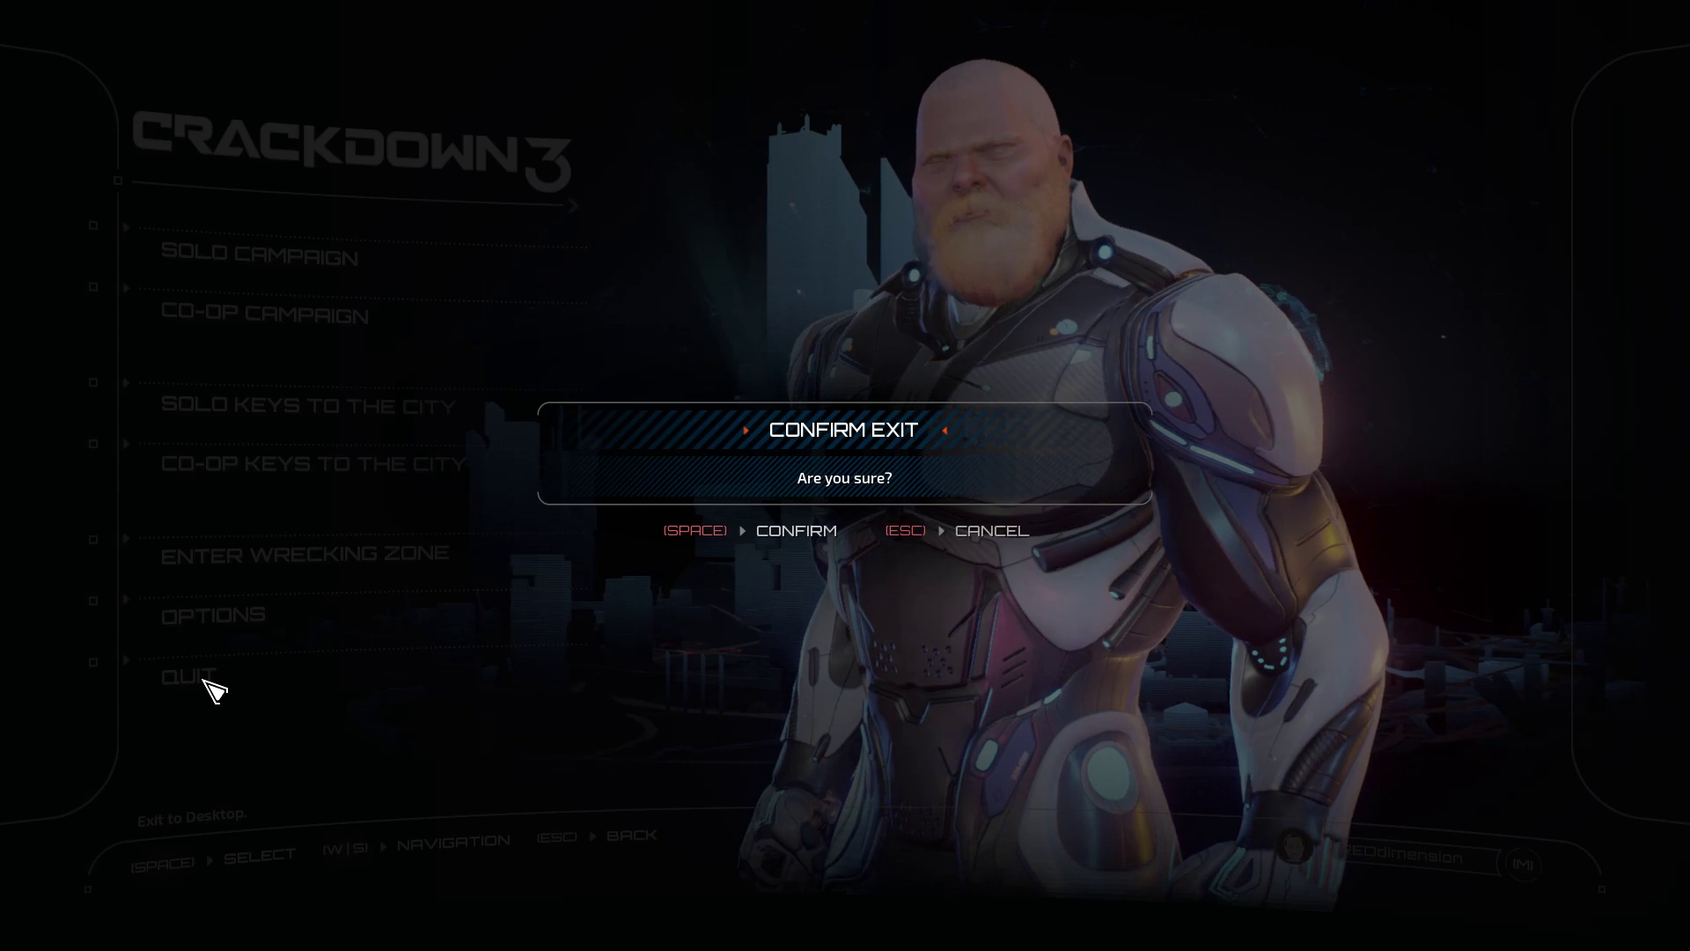
pyautogui.click(754, 528)
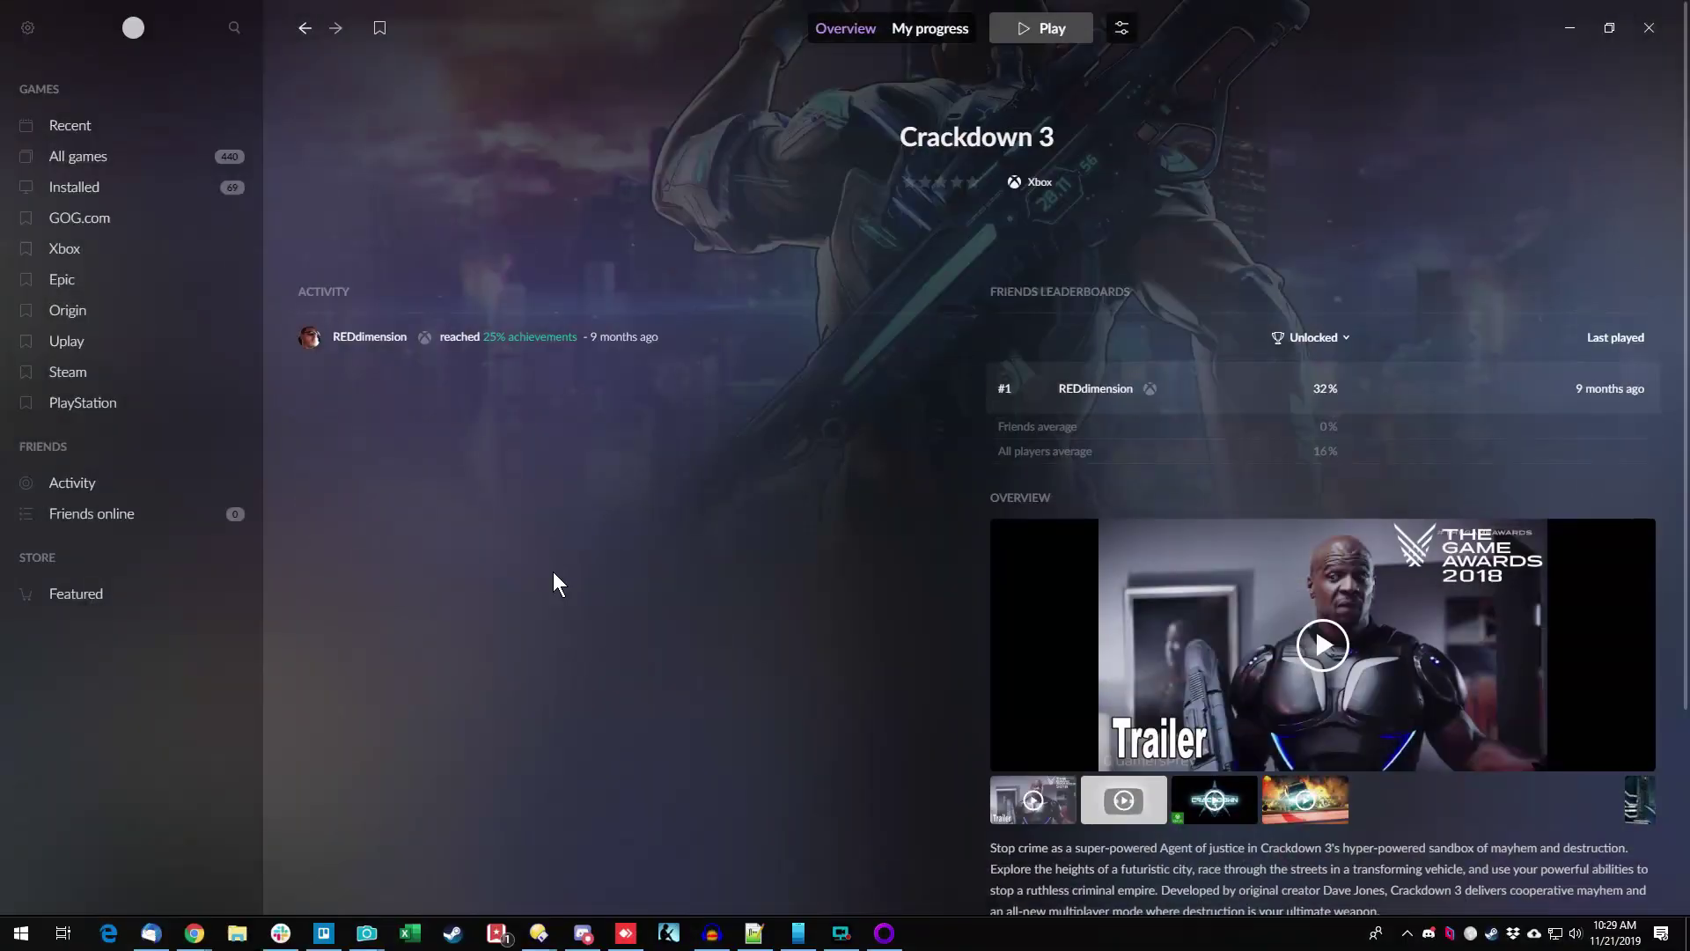
# Bookmark a search for "batman" across all games, and reopen the bookmark from the Recent overview.
pyautogui.click(70, 155)
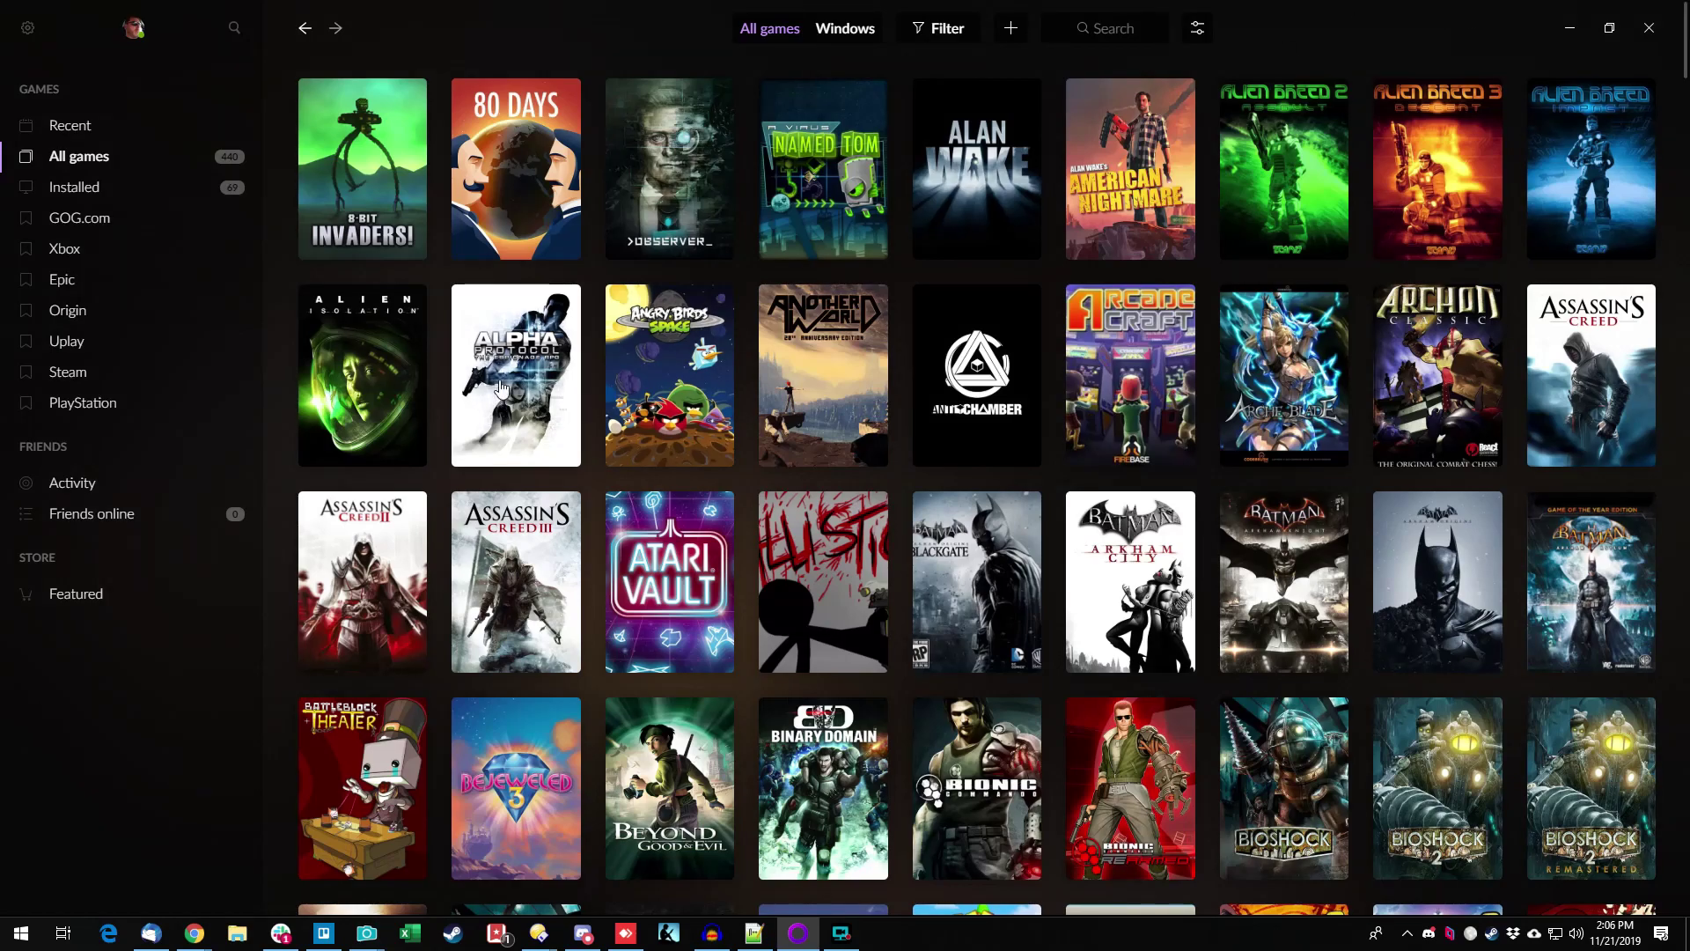
pyautogui.scroll(-3, 818, 435)
pyautogui.scroll(3, 731, 335)
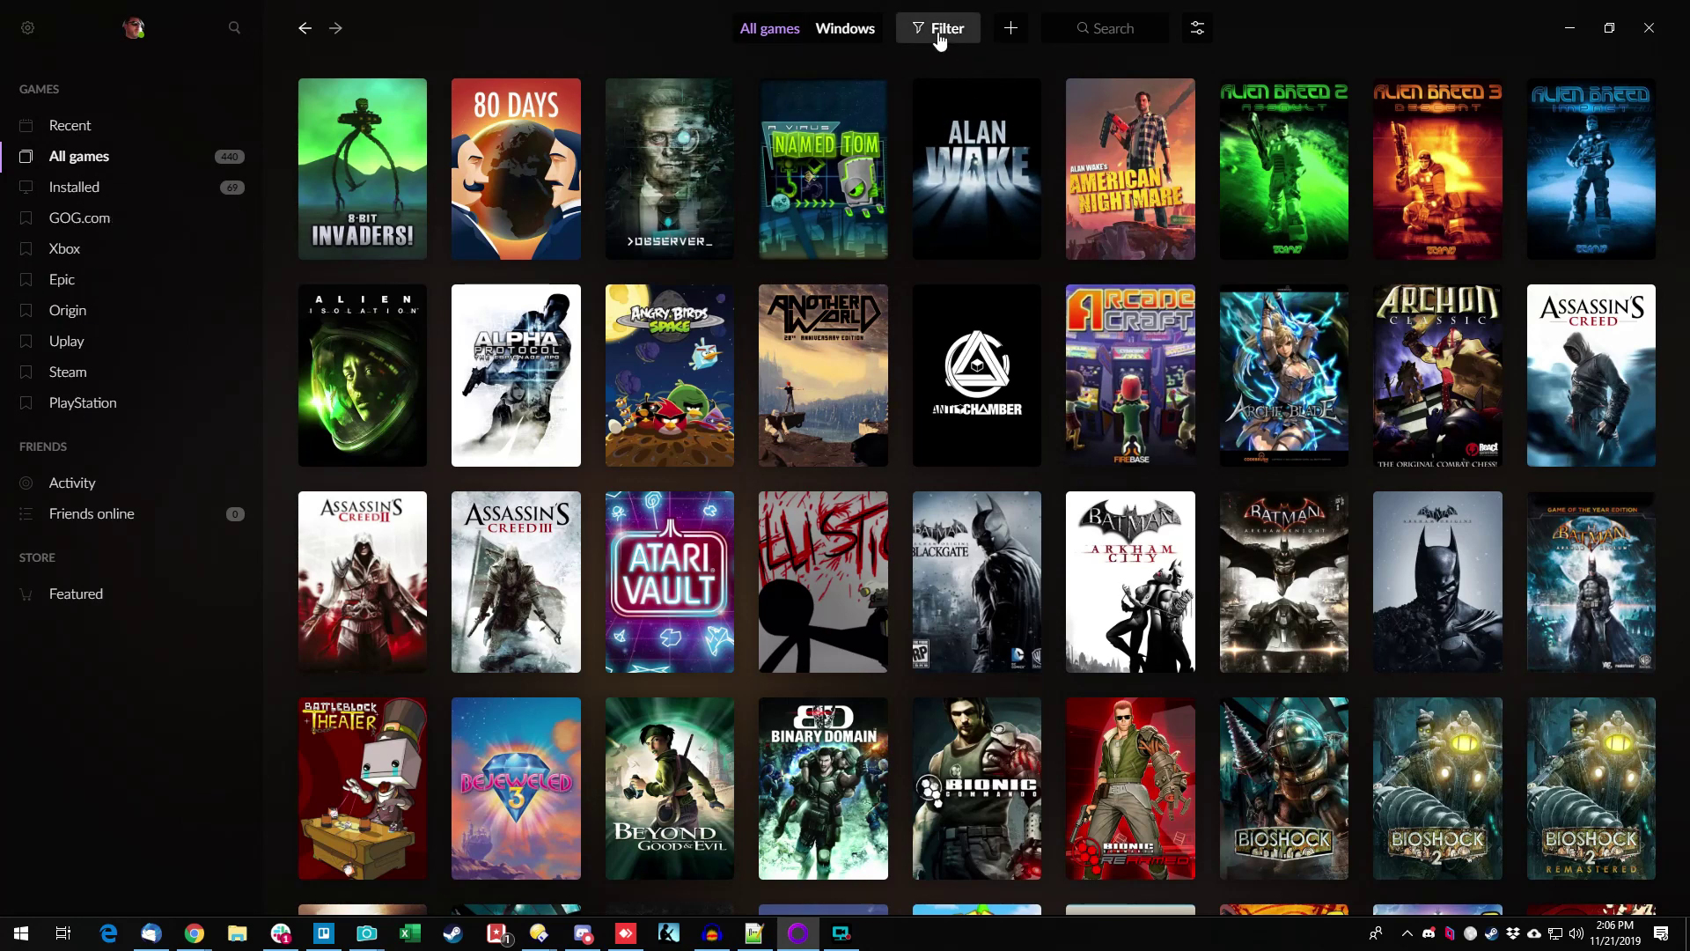
pyautogui.click(1083, 28)
pyautogui.write('batman')
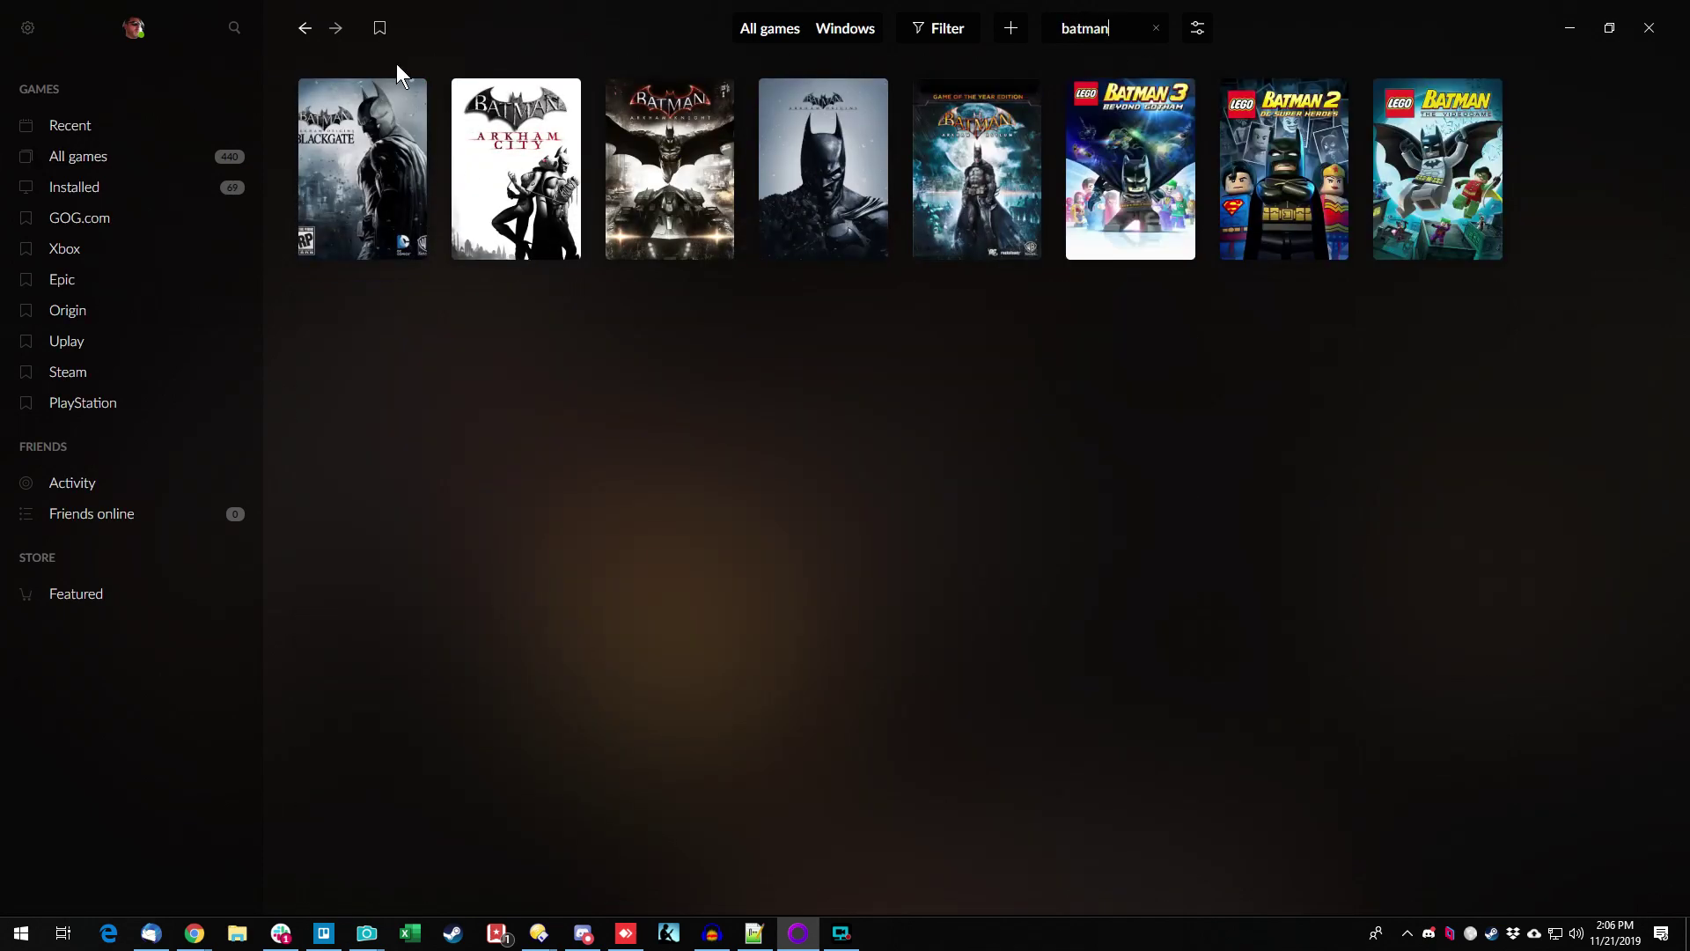
pyautogui.click(379, 29)
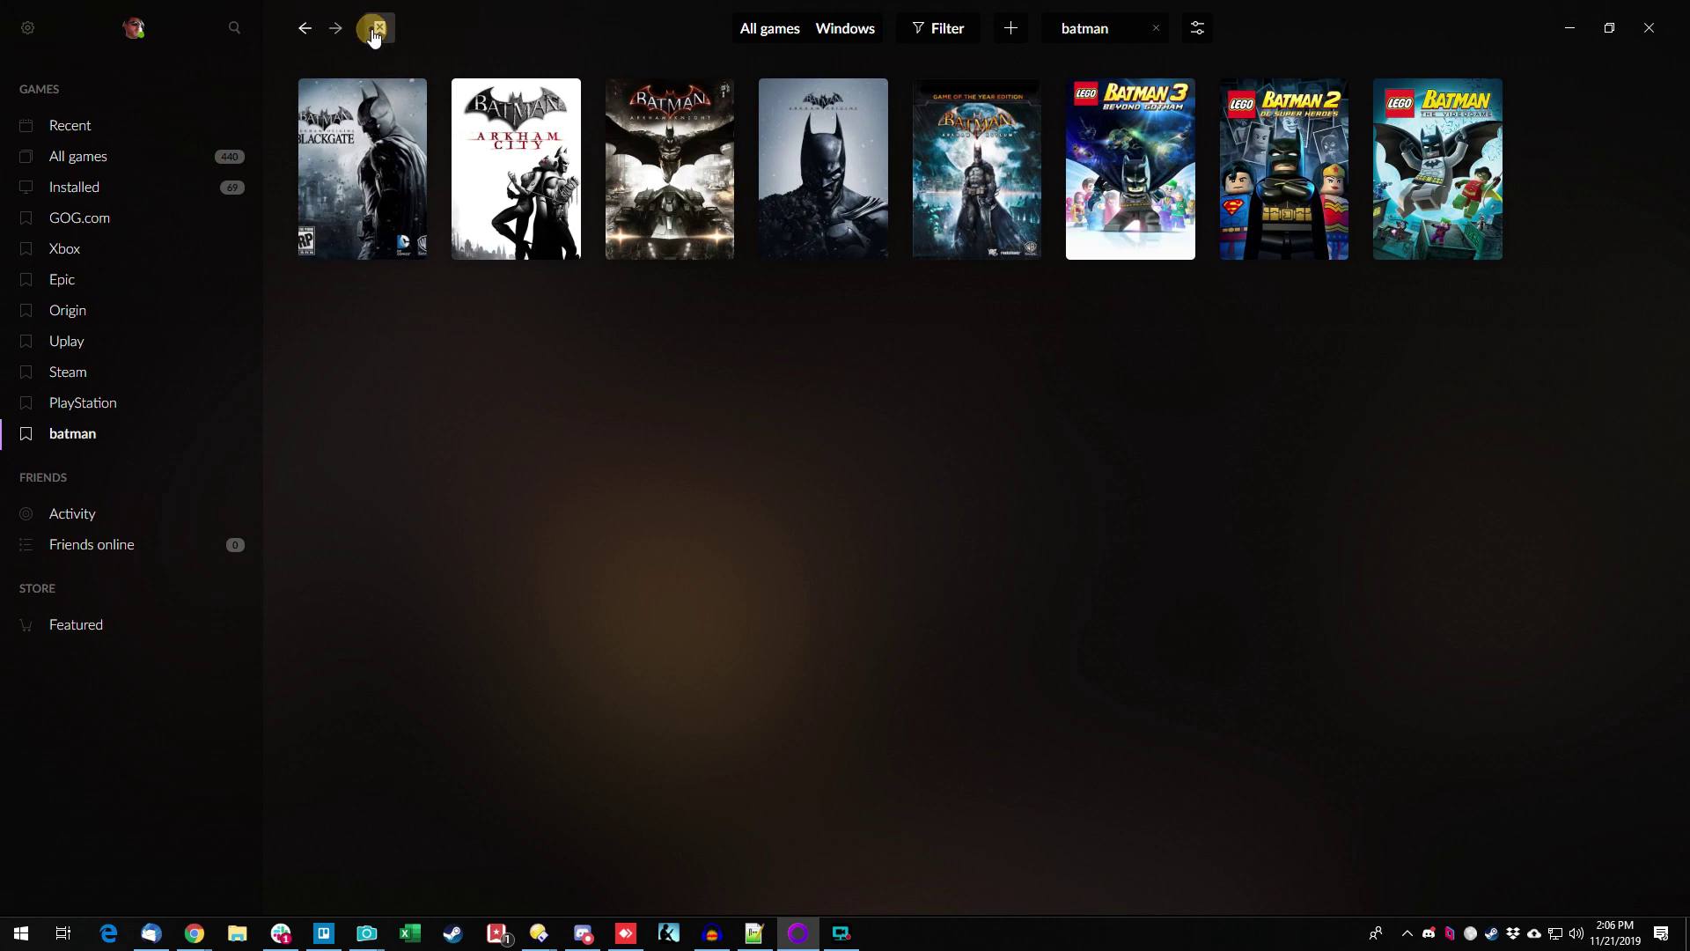
pyautogui.click(109, 142)
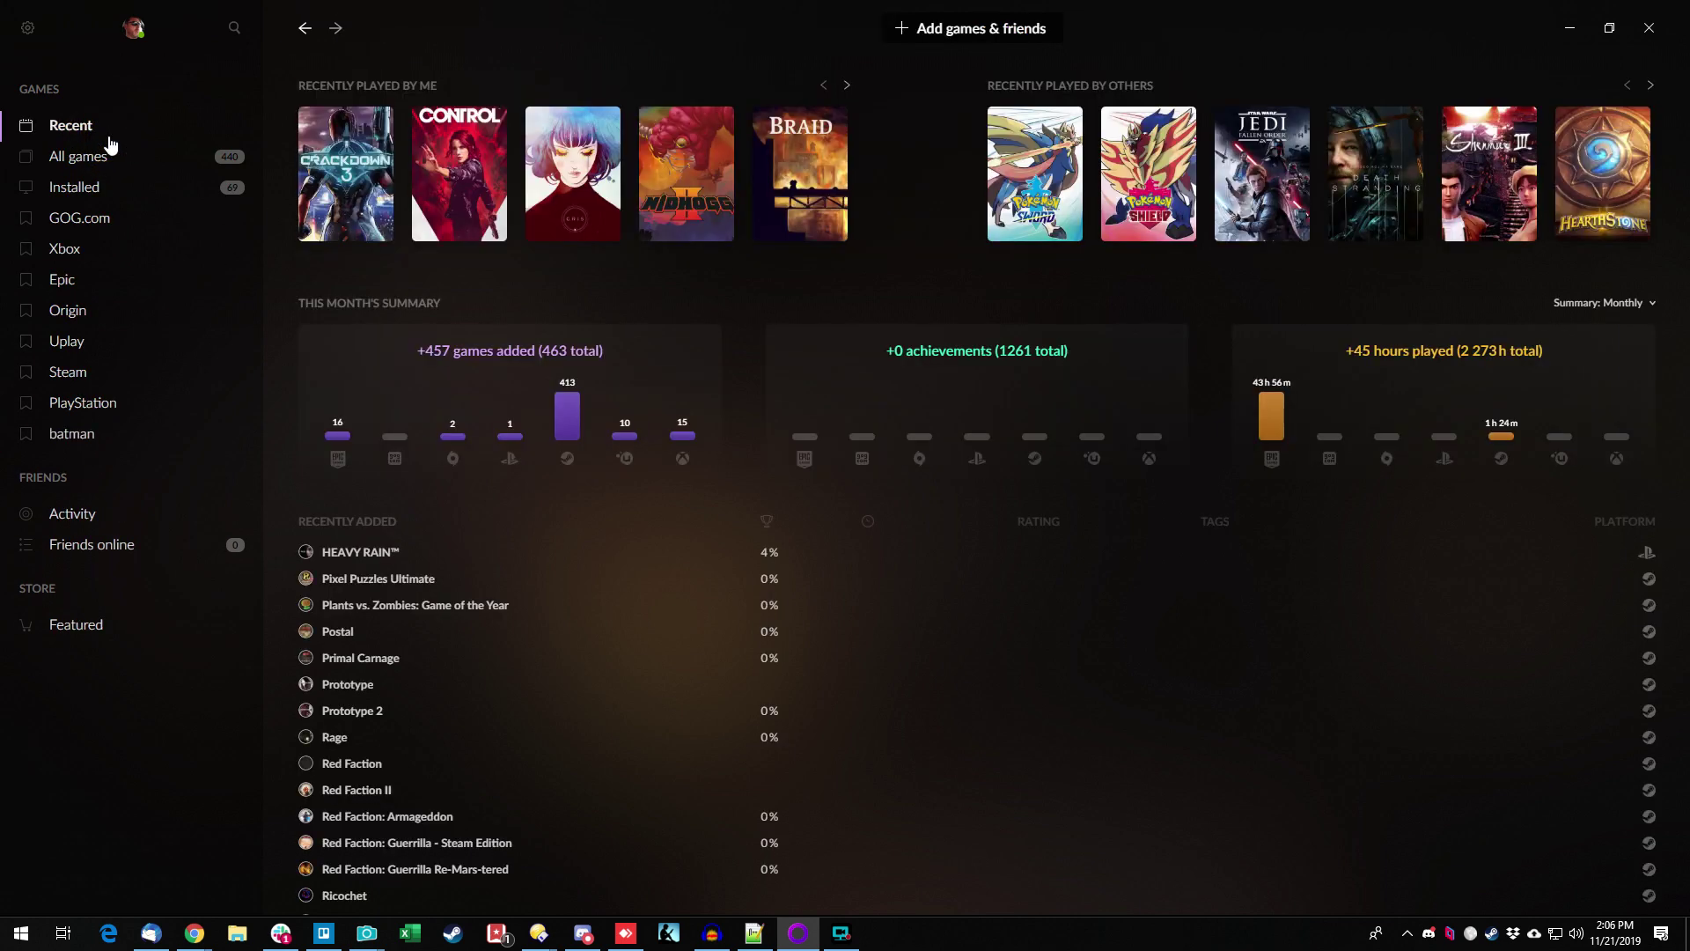
pyautogui.click(89, 441)
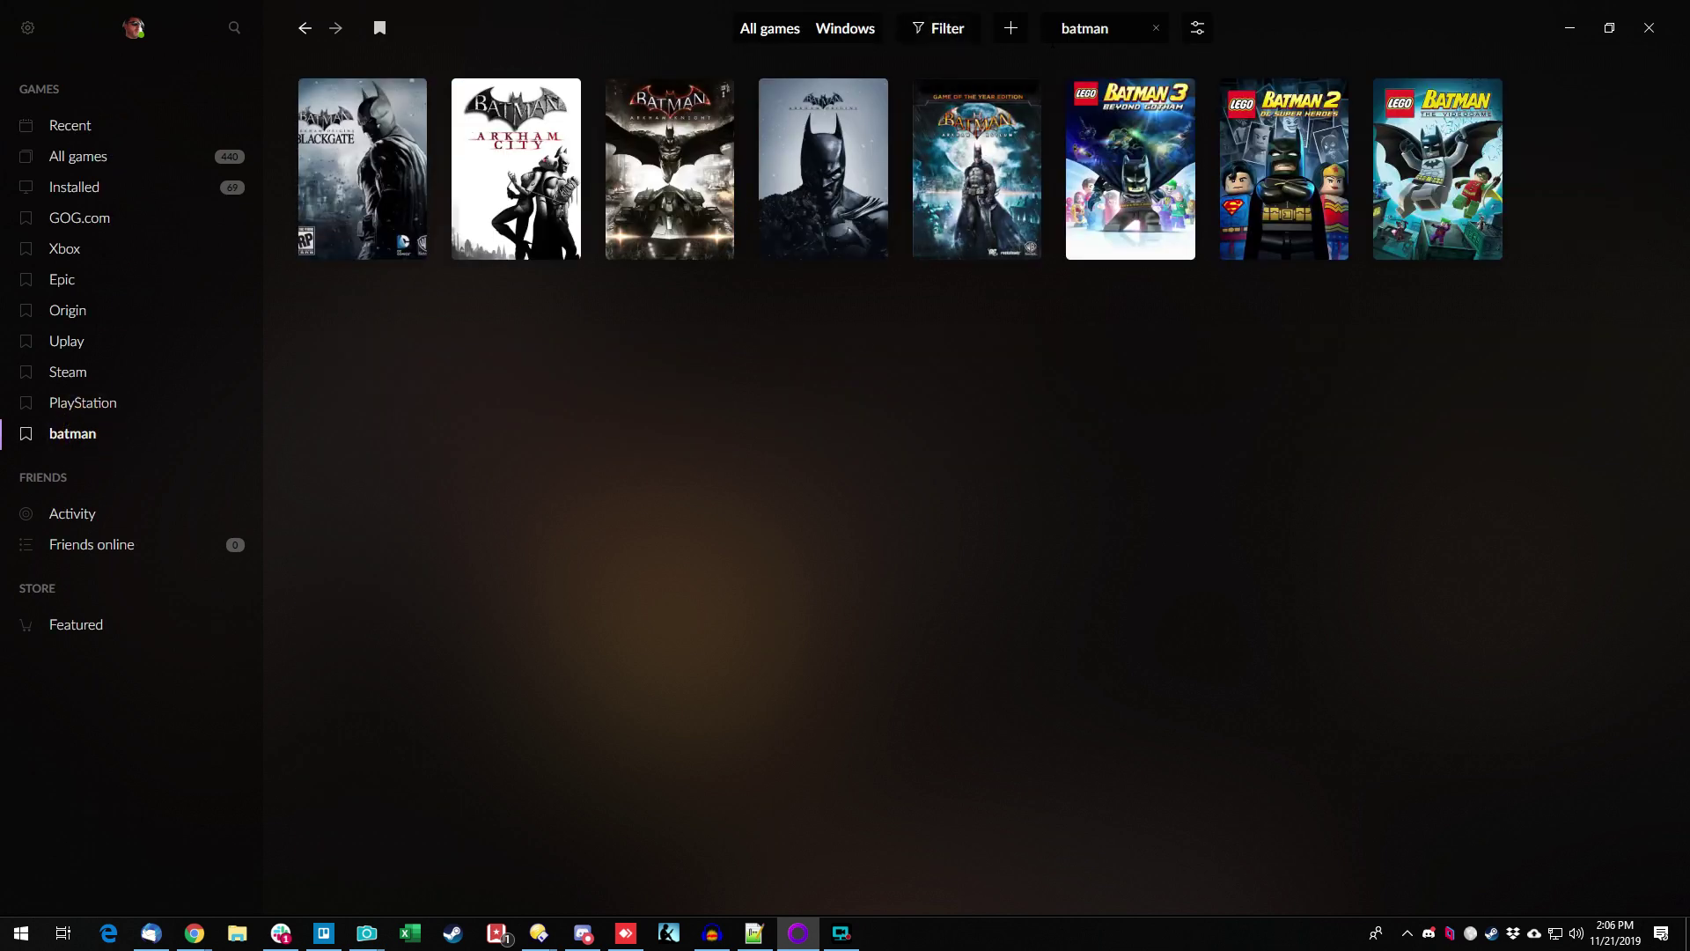
# Replace the search text with "bios", filter by the Installed status, and bookmark the filtered search.
pyautogui.click(1099, 31)
pyautogui.hotkey('ctrl', 'a')
pyautogui.write('bios')
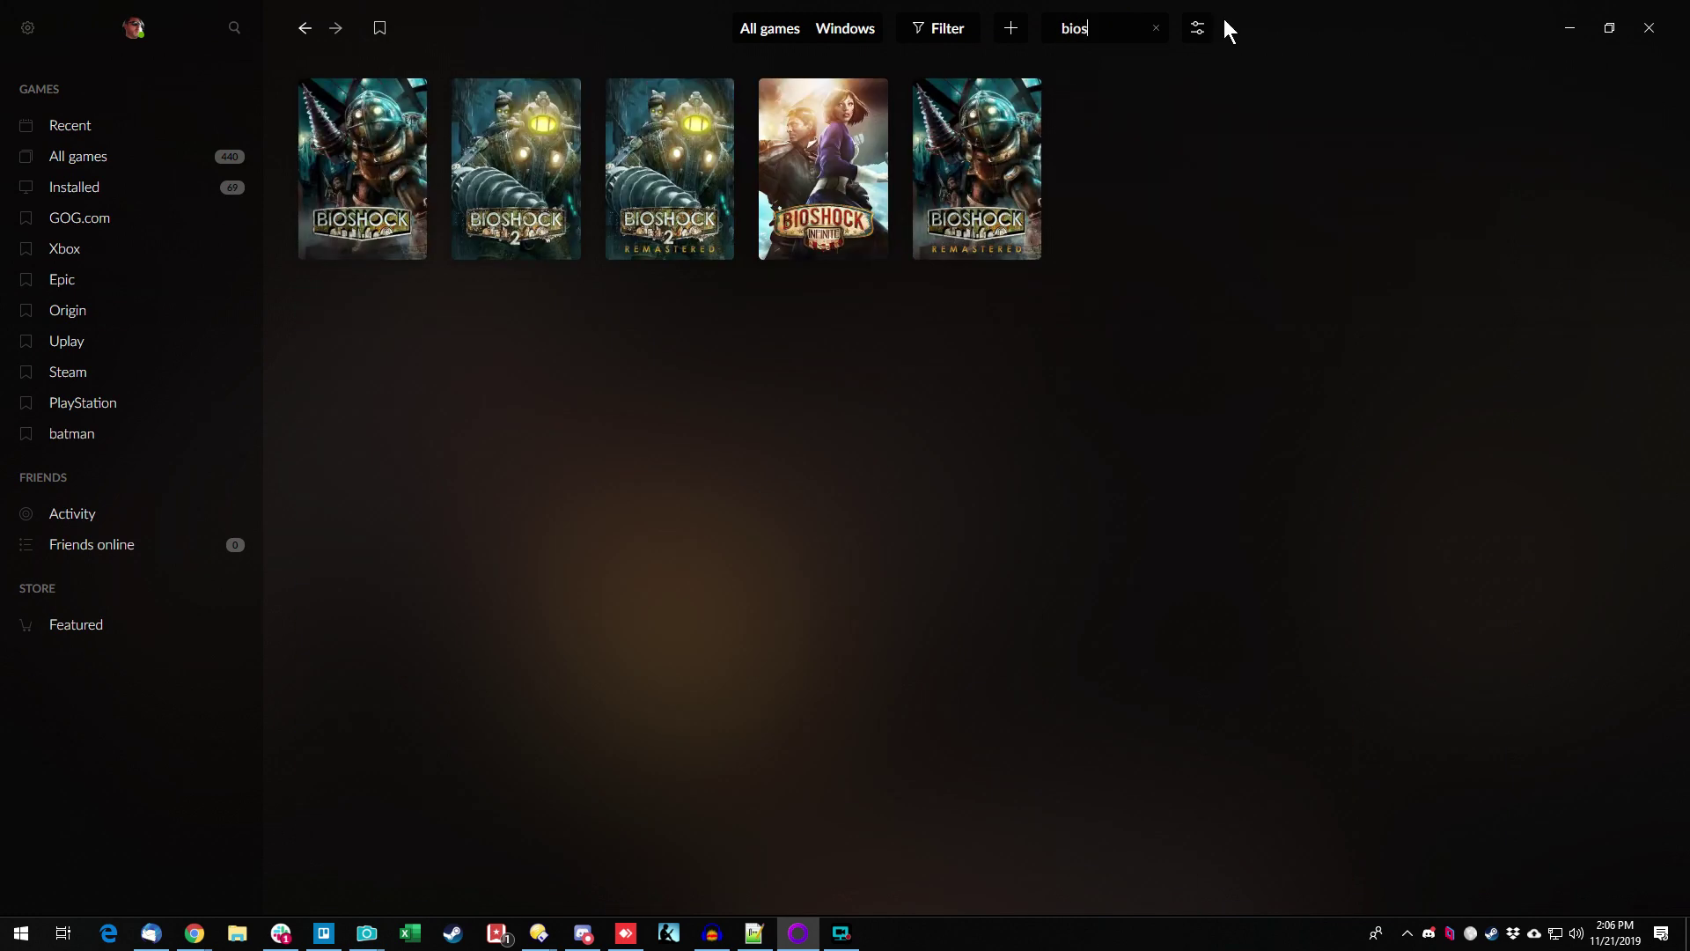
pyautogui.click(958, 35)
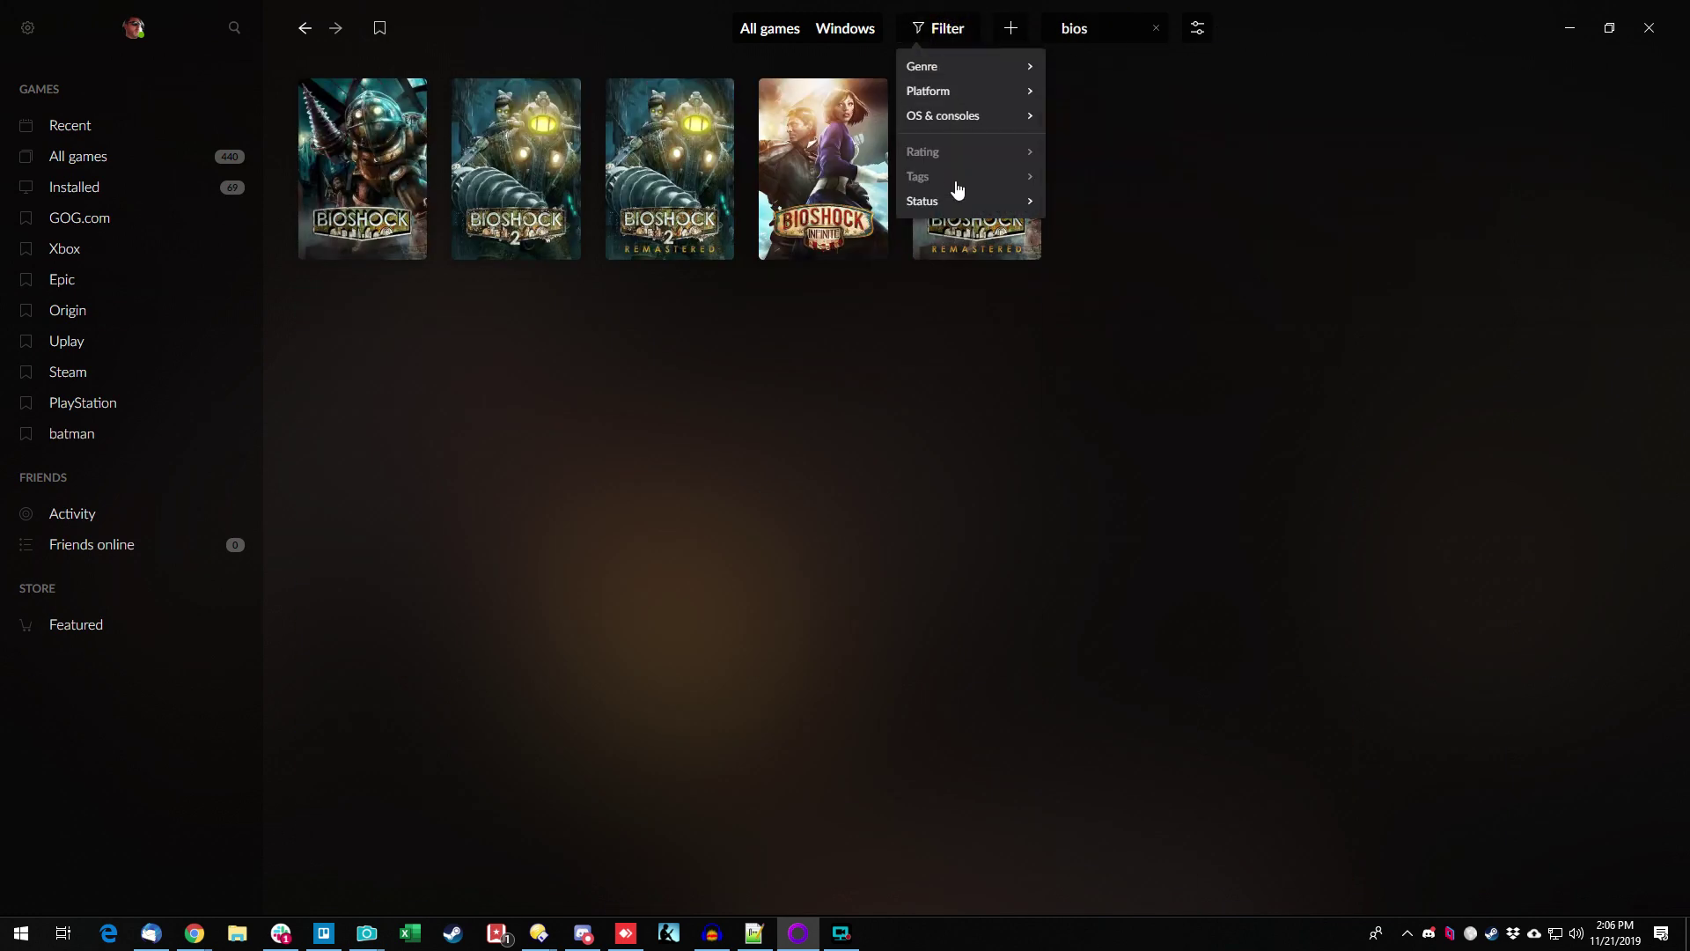
pyautogui.moveTo(952, 207)
pyautogui.click(1136, 211)
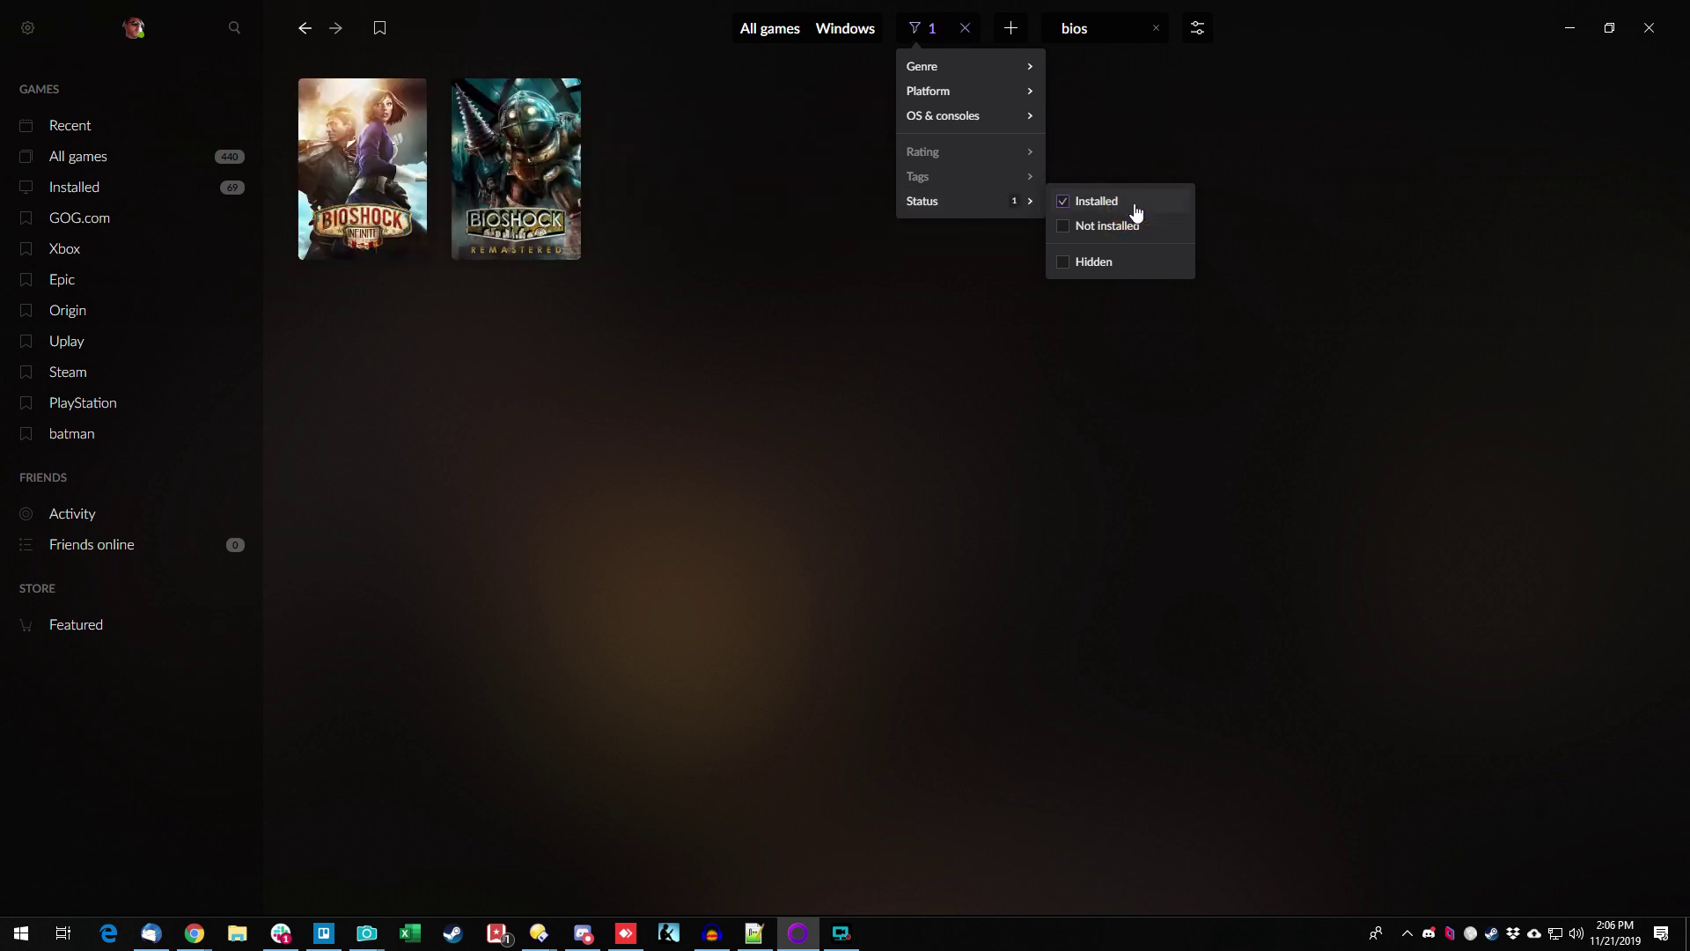
pyautogui.click(968, 299)
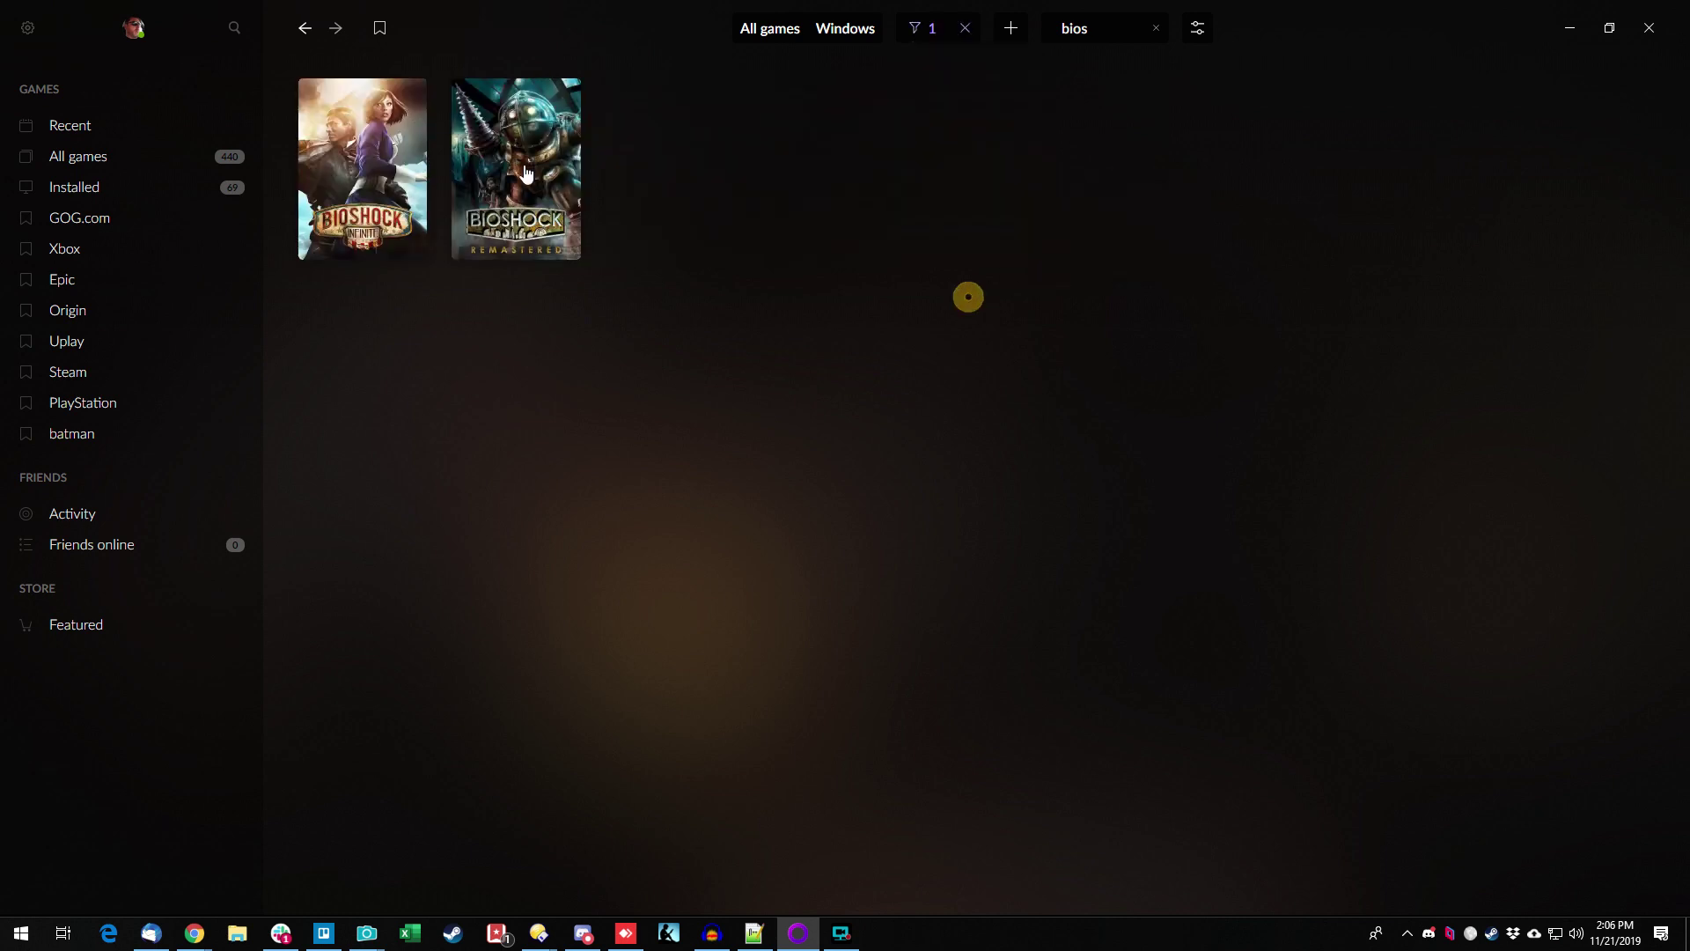
pyautogui.click(379, 40)
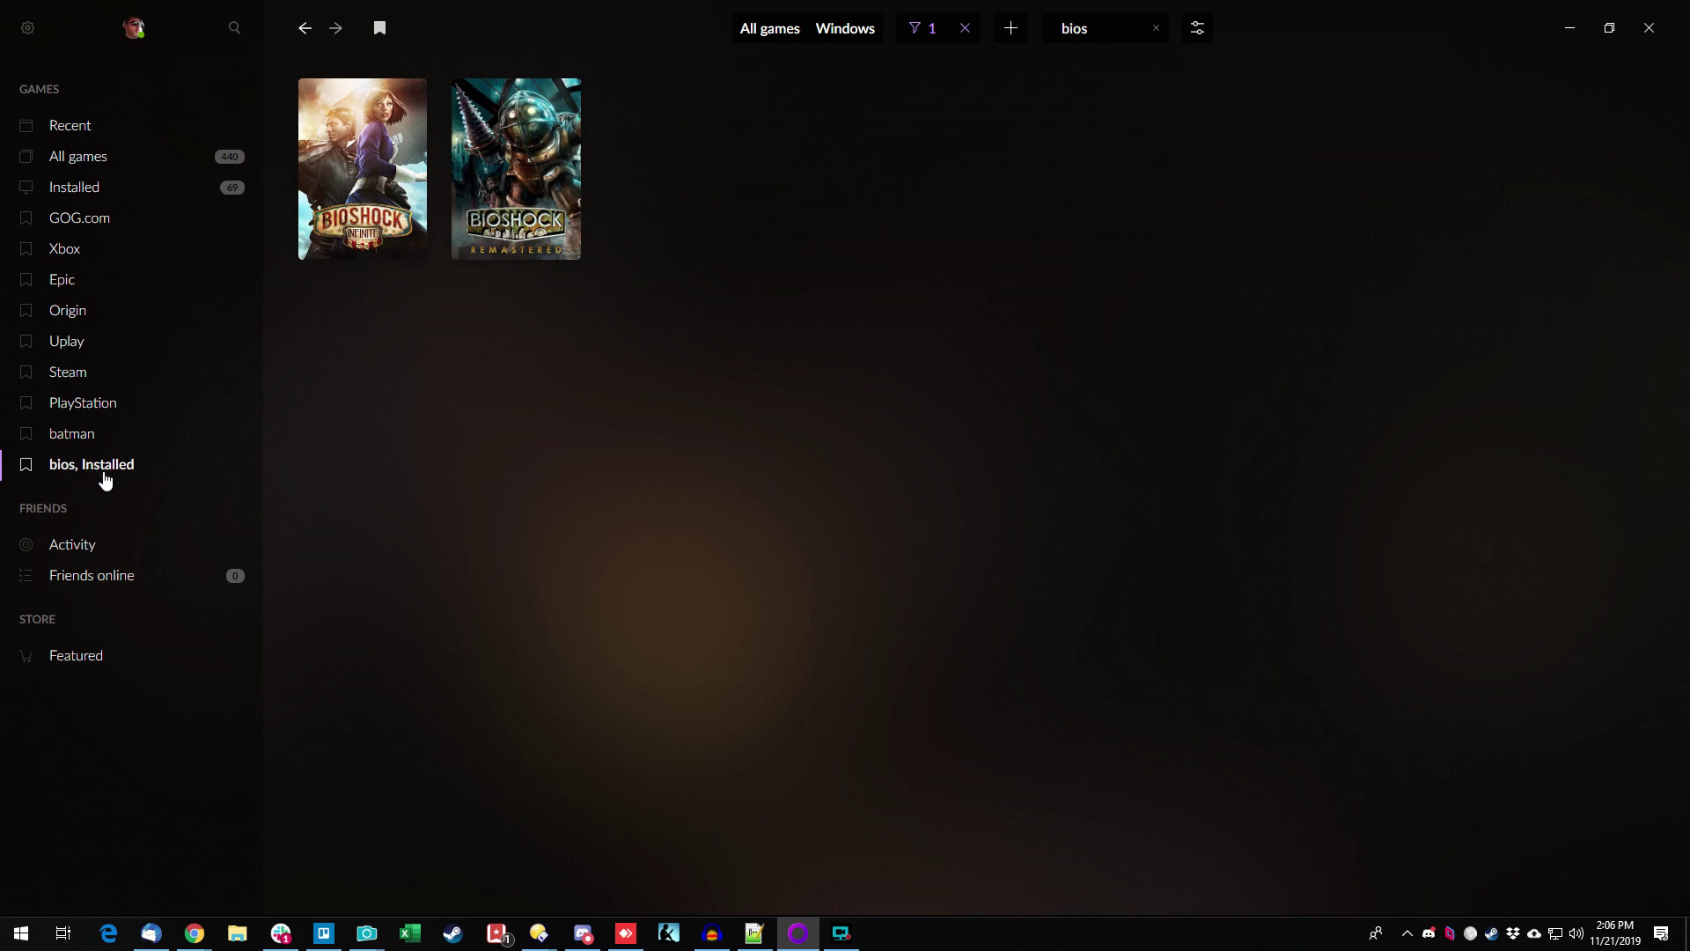
# Rename the new bookmark "Installed Bioshock Games" and reopen it from the All games view.
pyautogui.rightClick(81, 466)
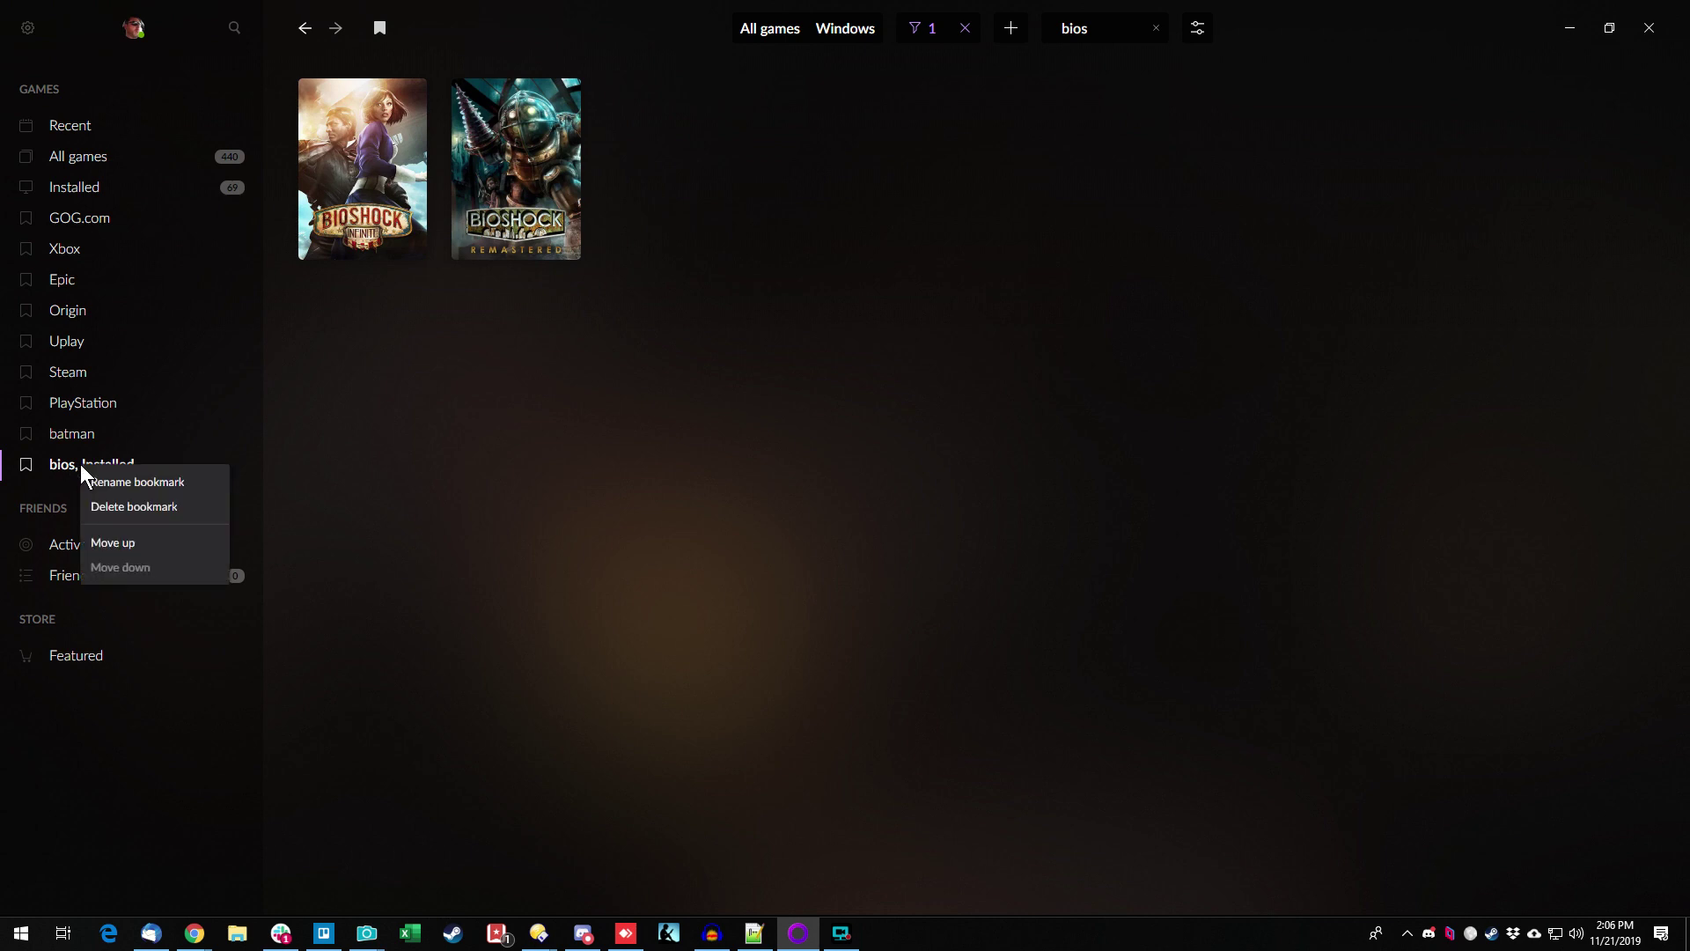
pyautogui.click(151, 484)
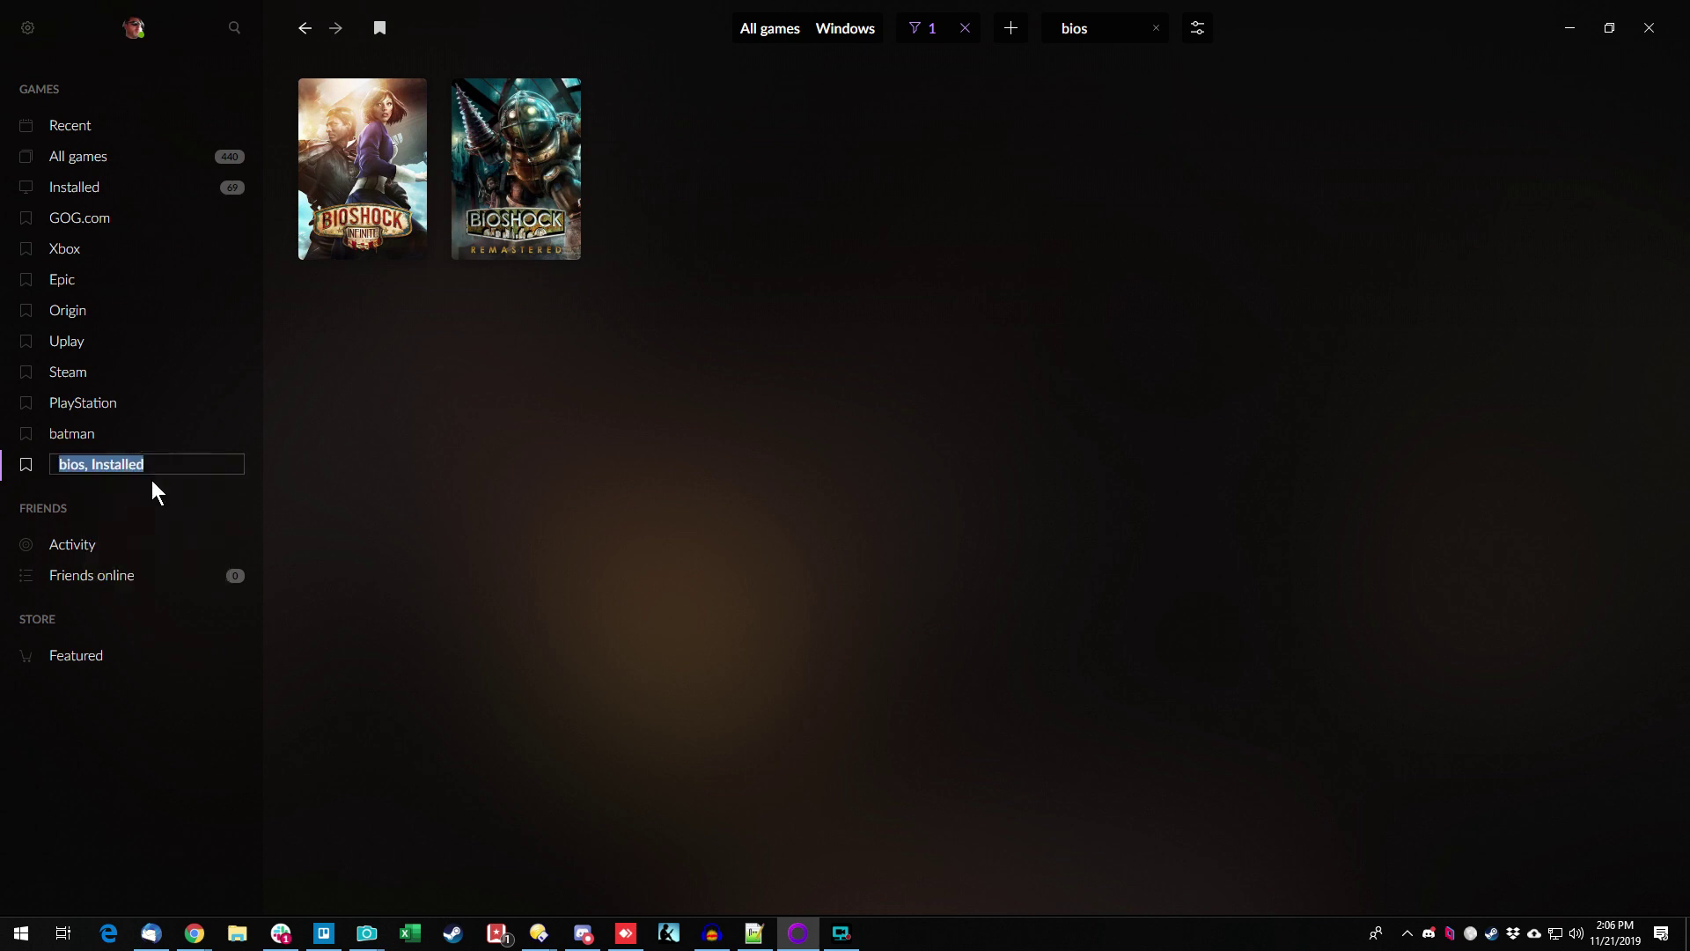
pyautogui.write('Installed Bioshock Games')
pyautogui.press('Return')
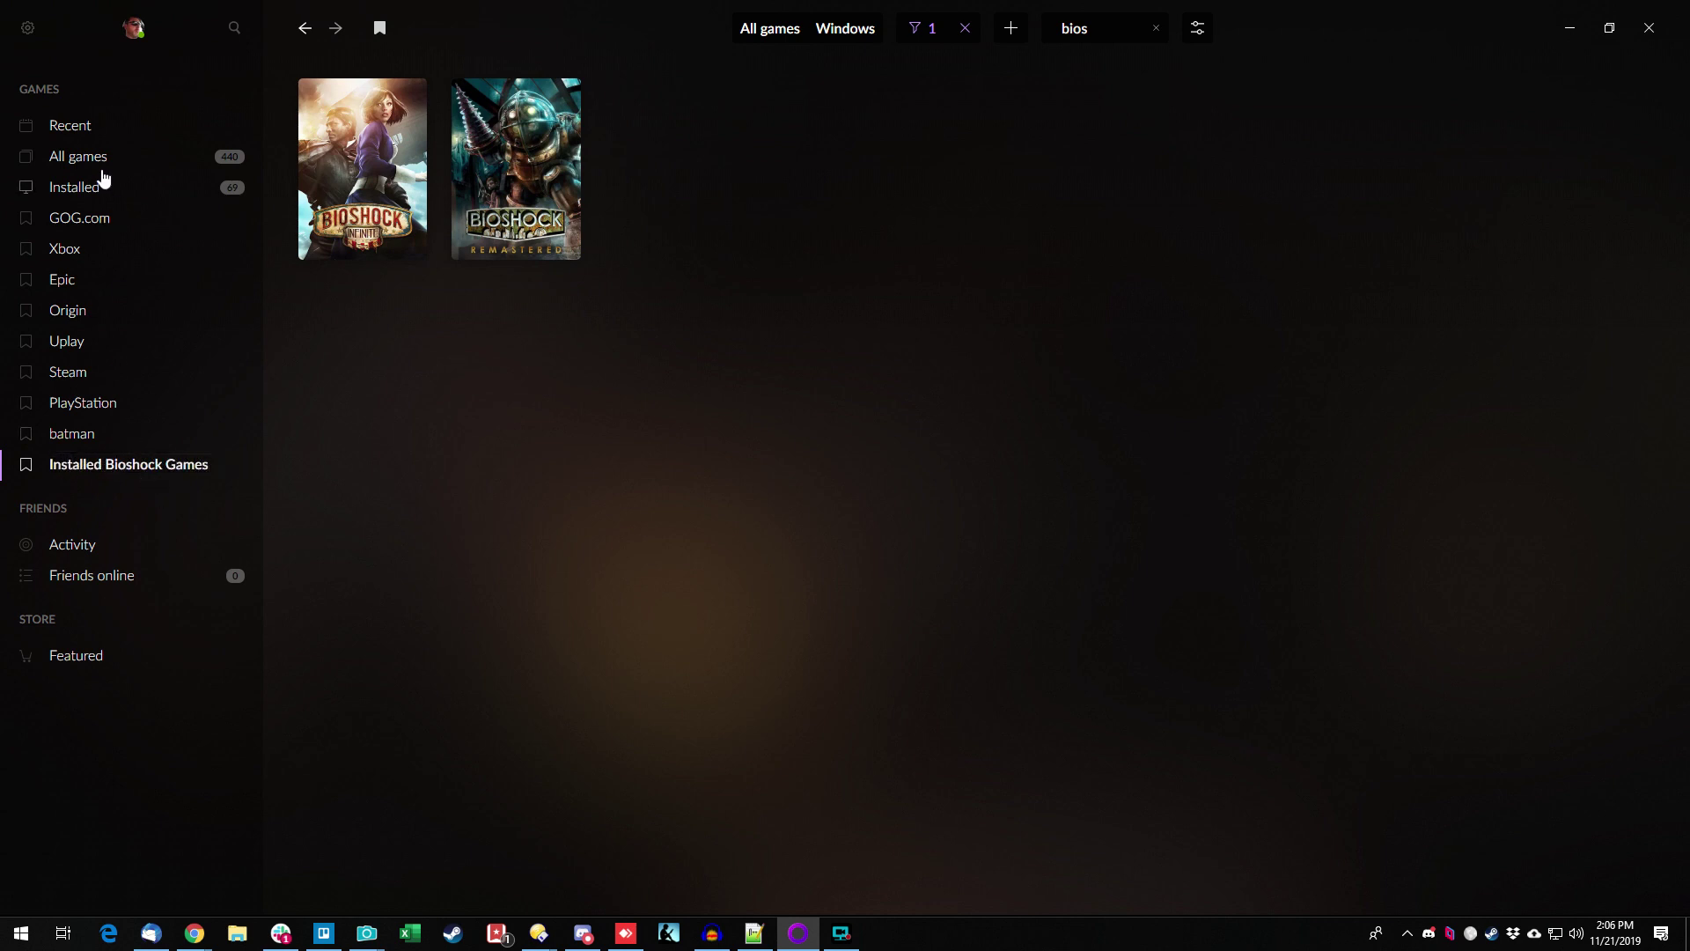
pyautogui.click(98, 165)
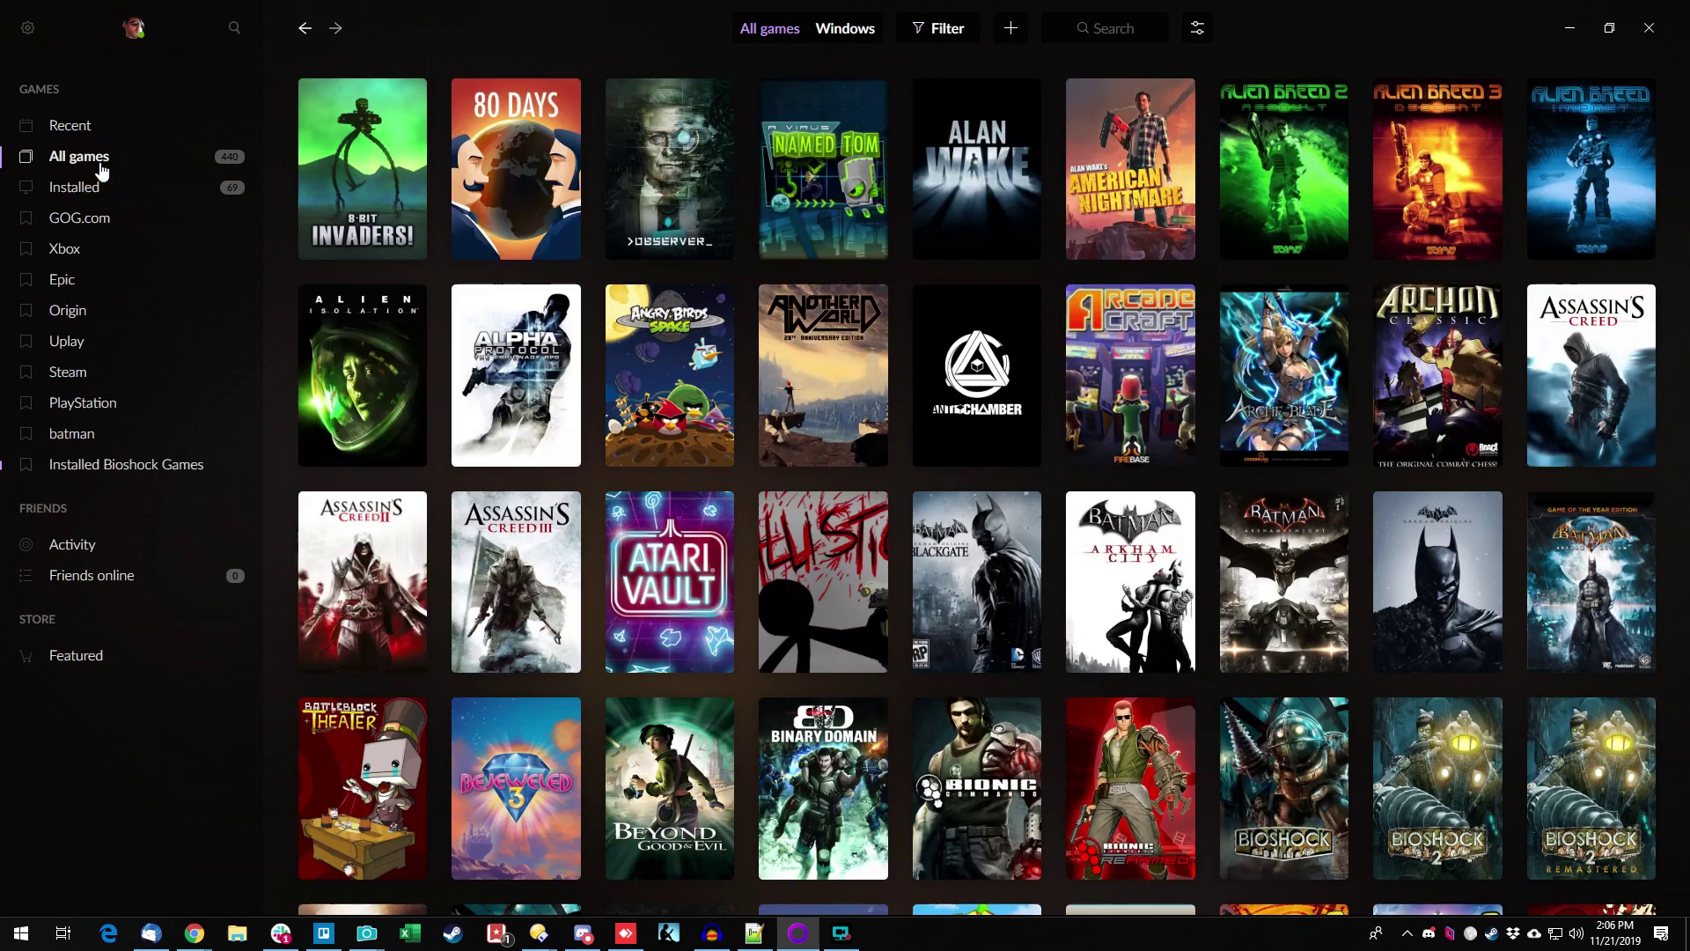
pyautogui.click(125, 467)
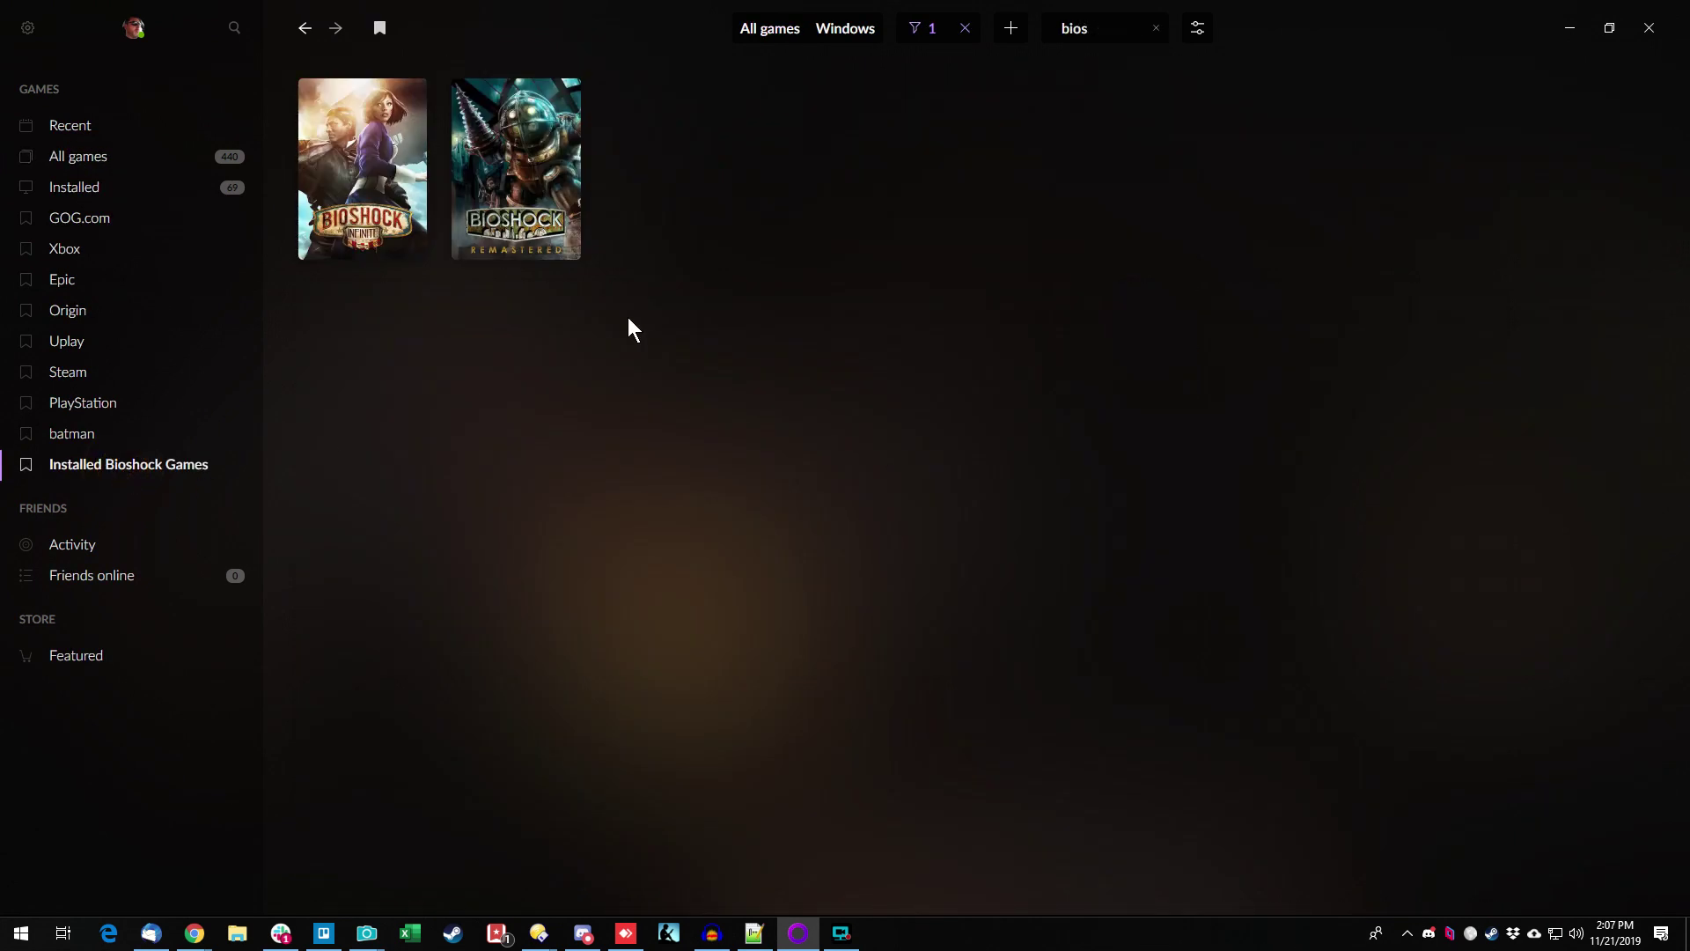